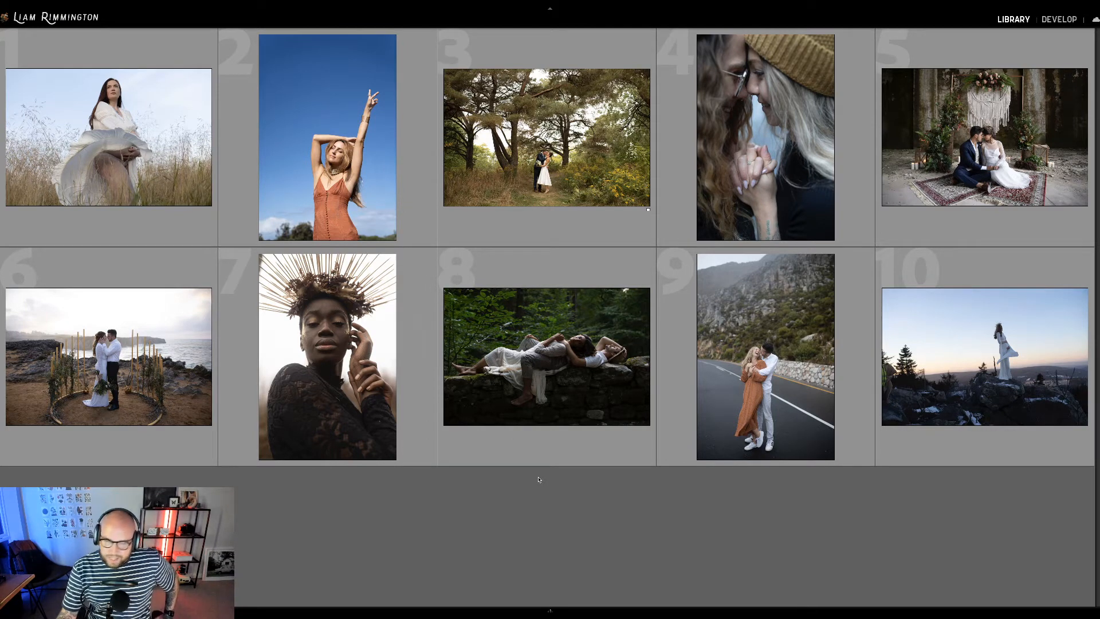
Open the first photo, the pregnant woman in the field, in Develop, slightly raise its exposure and warm its color temperature.
left_click(126, 194)
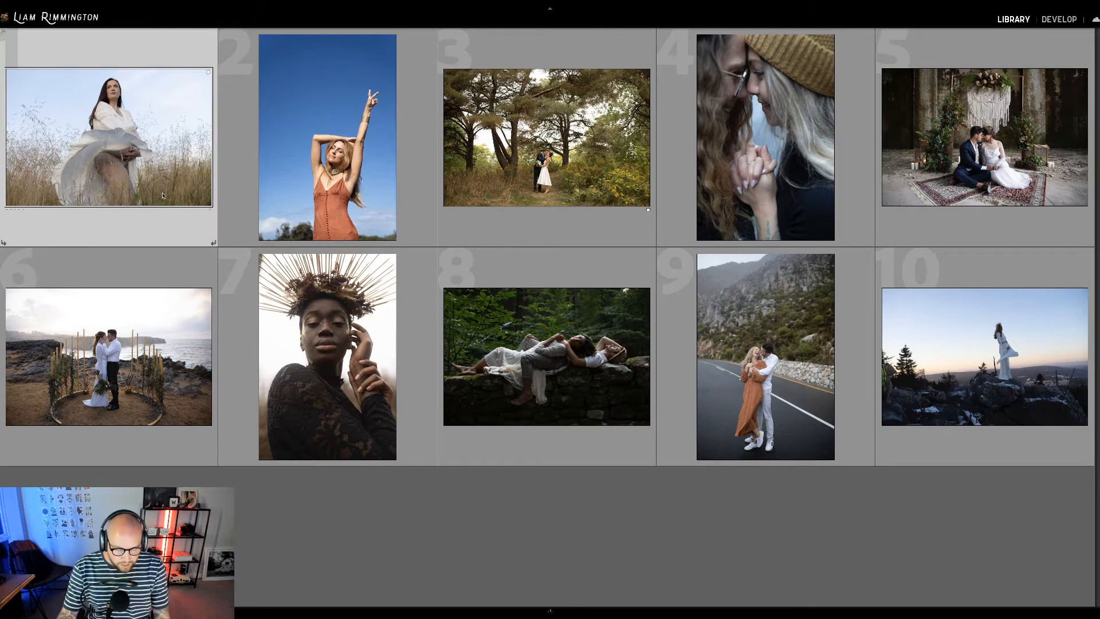
key("d")
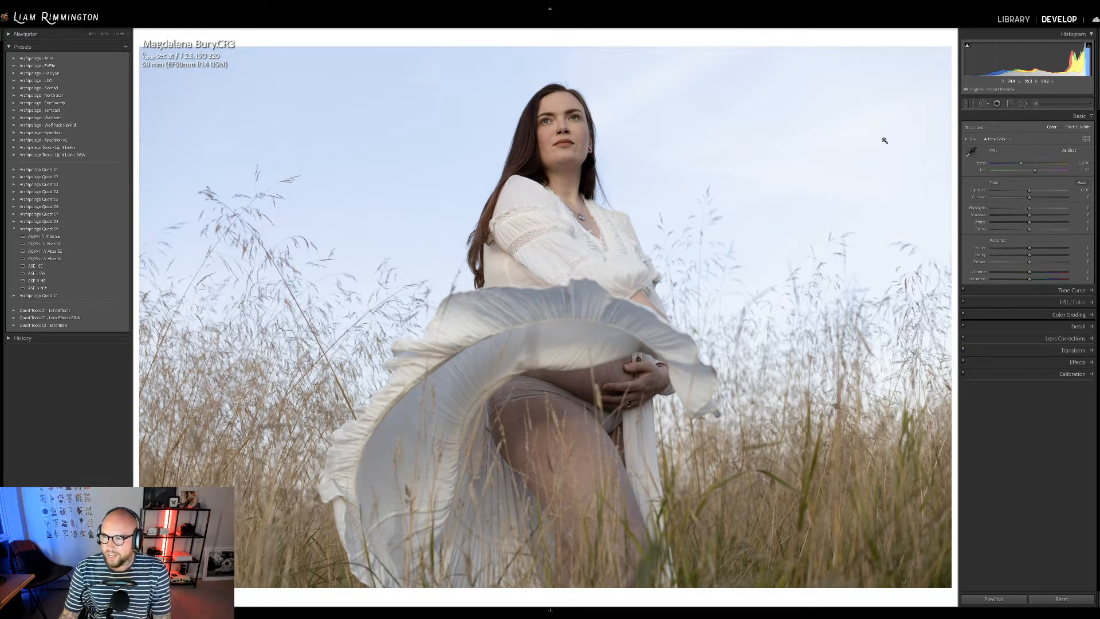
left_click_drag(1020, 61, 1028, 62)
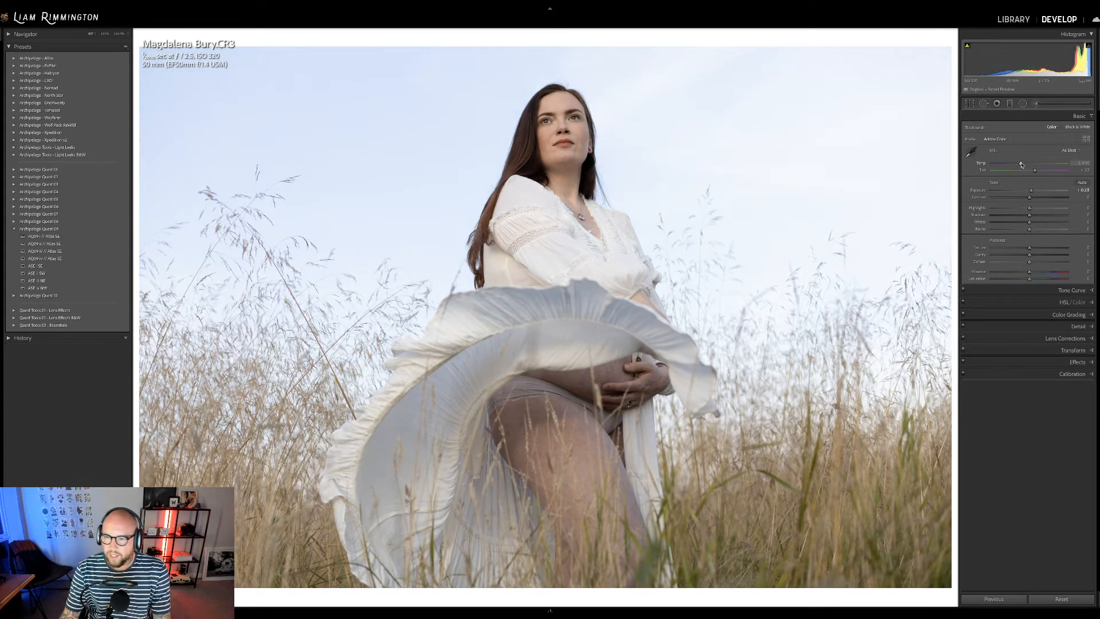
left_click_drag(1021, 164, 1026, 165)
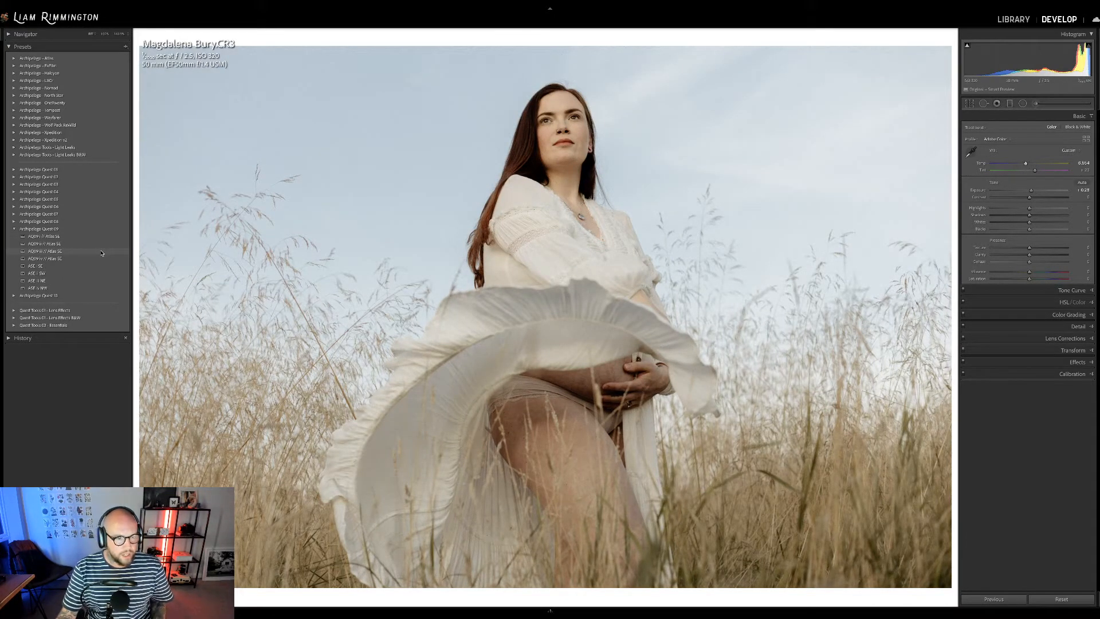
Apply the third Atlas preset from Archipelago Quest 09 and try different profile strengths, settling on the first ASE preset.
left_click(101, 253)
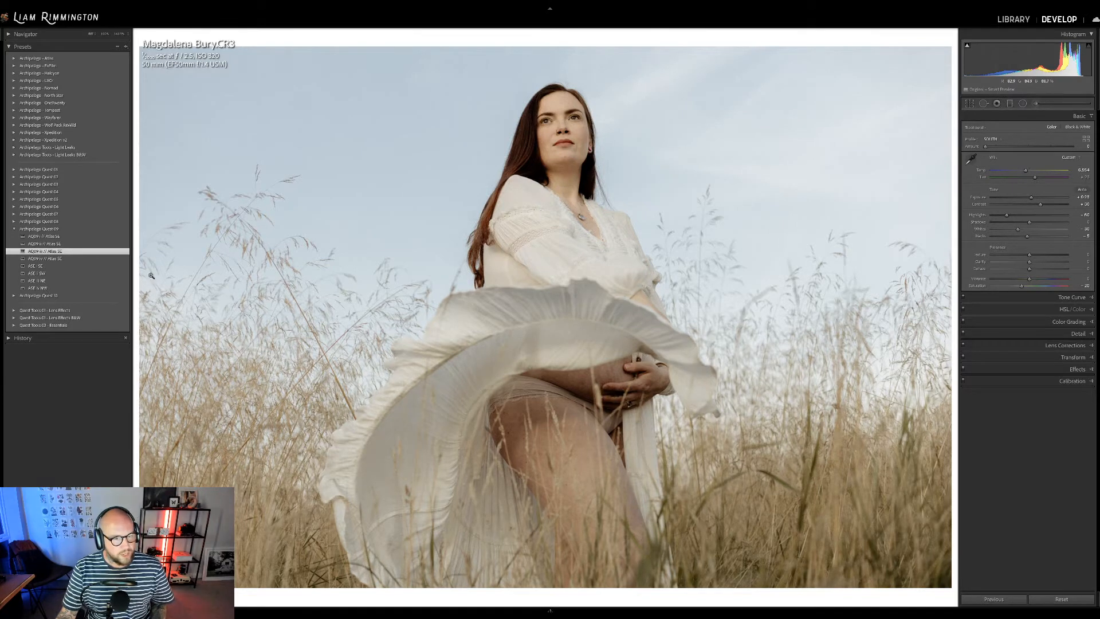
left_click(122, 267)
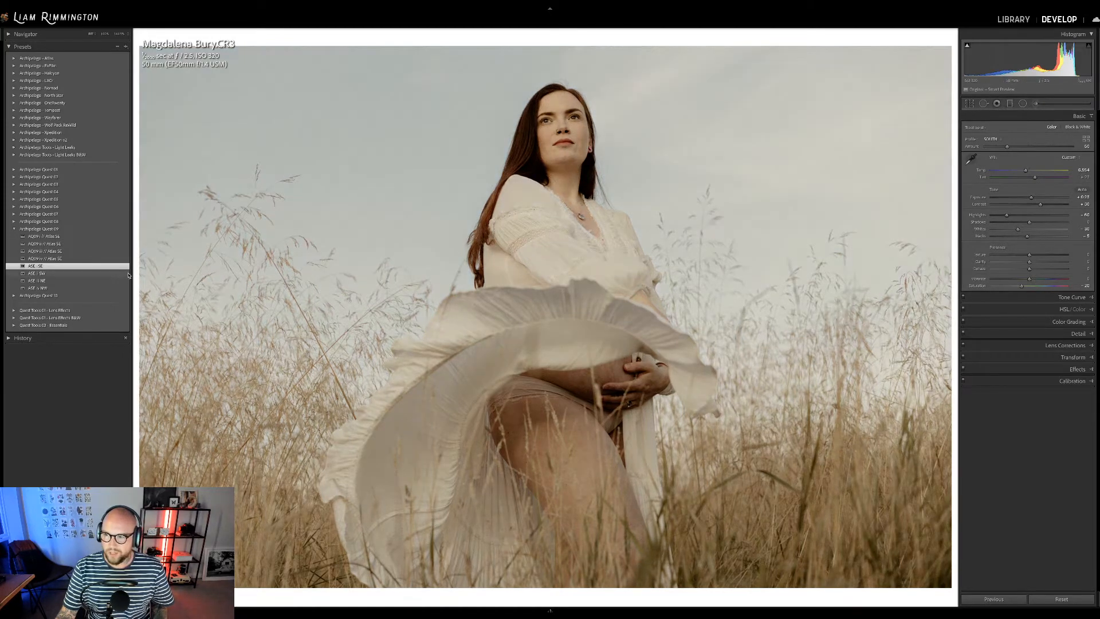
left_click(124, 273)
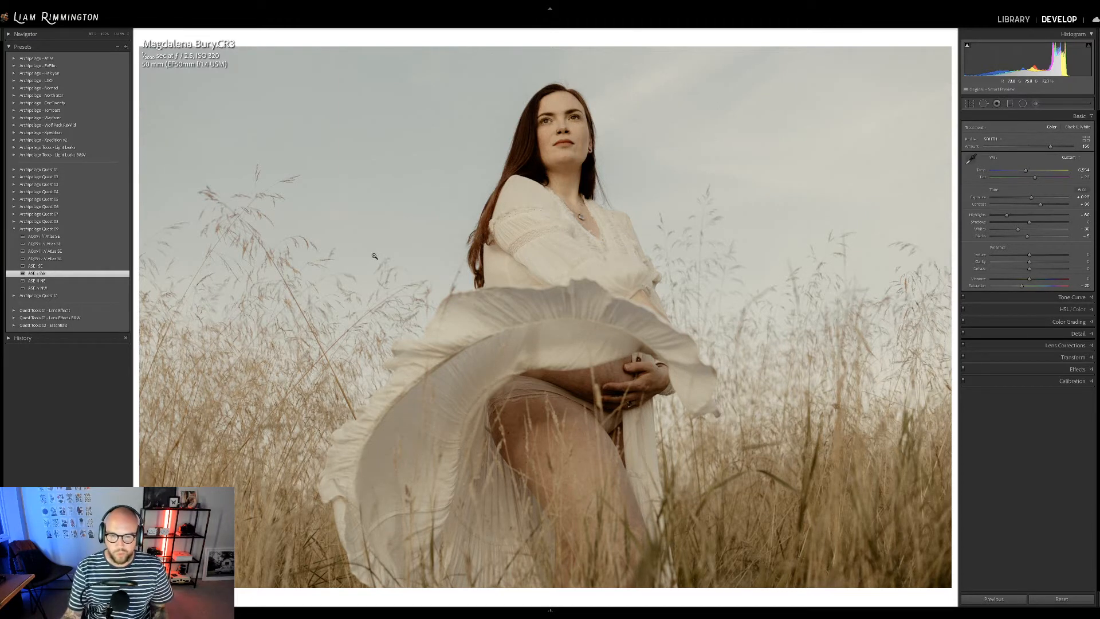
mouse_move(1050, 147)
left_mouse_down()
mouse_move(1000, 152)
mouse_move(1055, 153)
mouse_move(1032, 153)
left_mouse_up()
left_click_drag(1021, 148, 1065, 149)
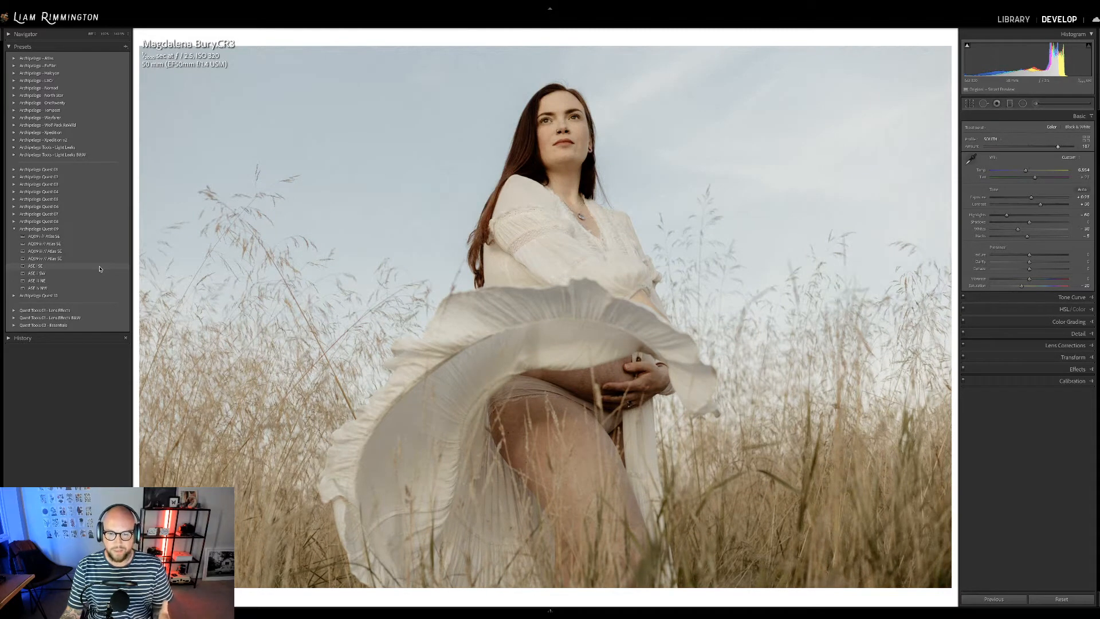
left_click(99, 268)
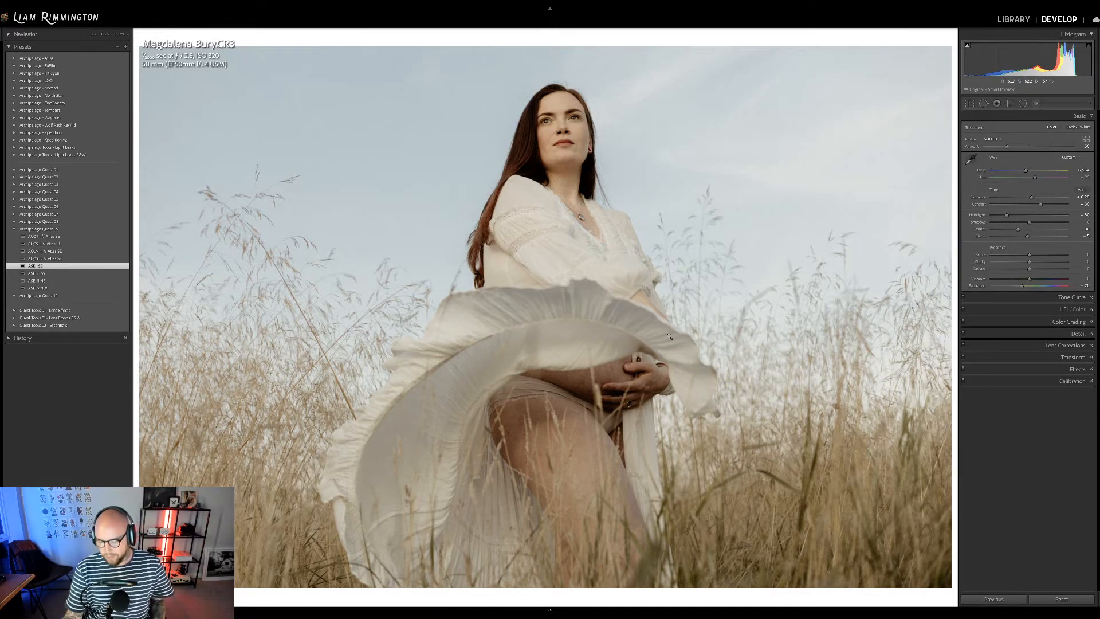
Compare the field portrait before and after the edit, full frame and side by side, examining the face and dress up close.
key("backslash")
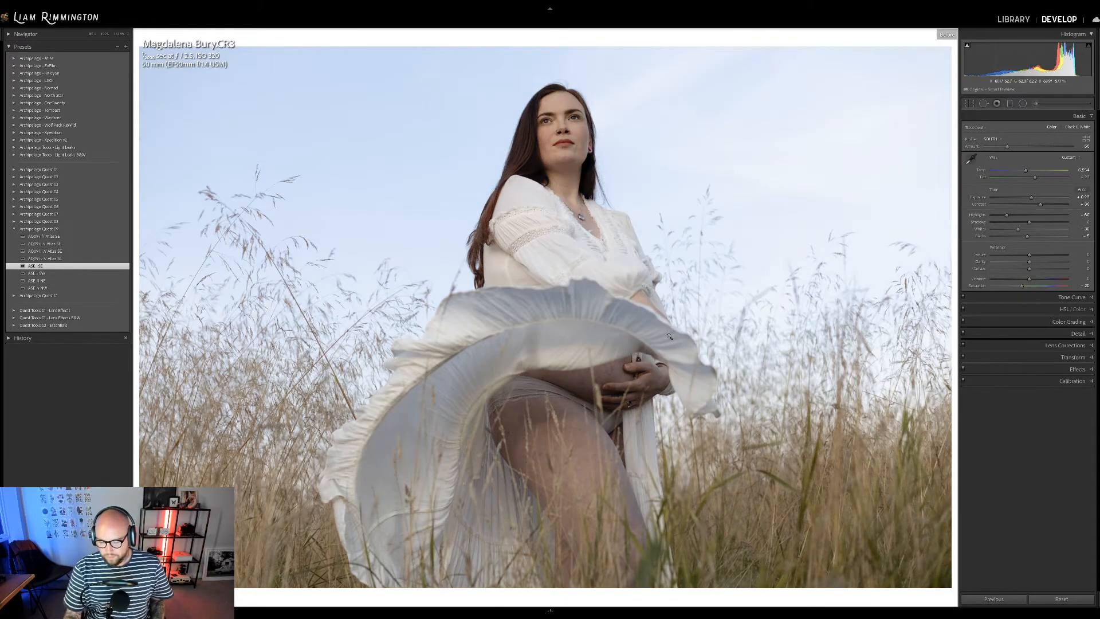
key("backslash")
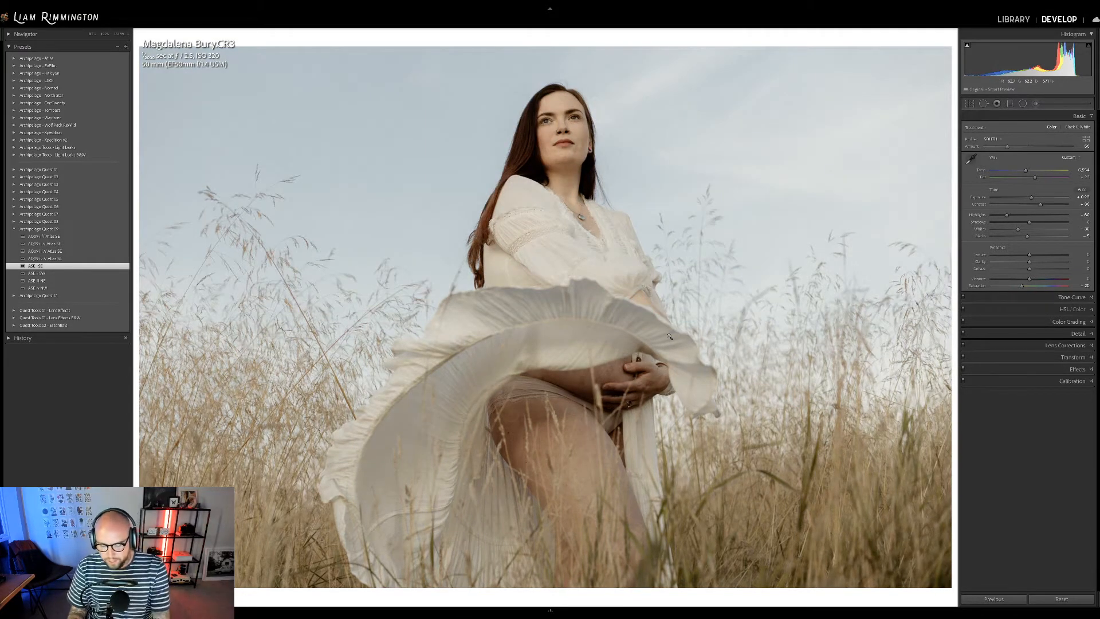
key("y")
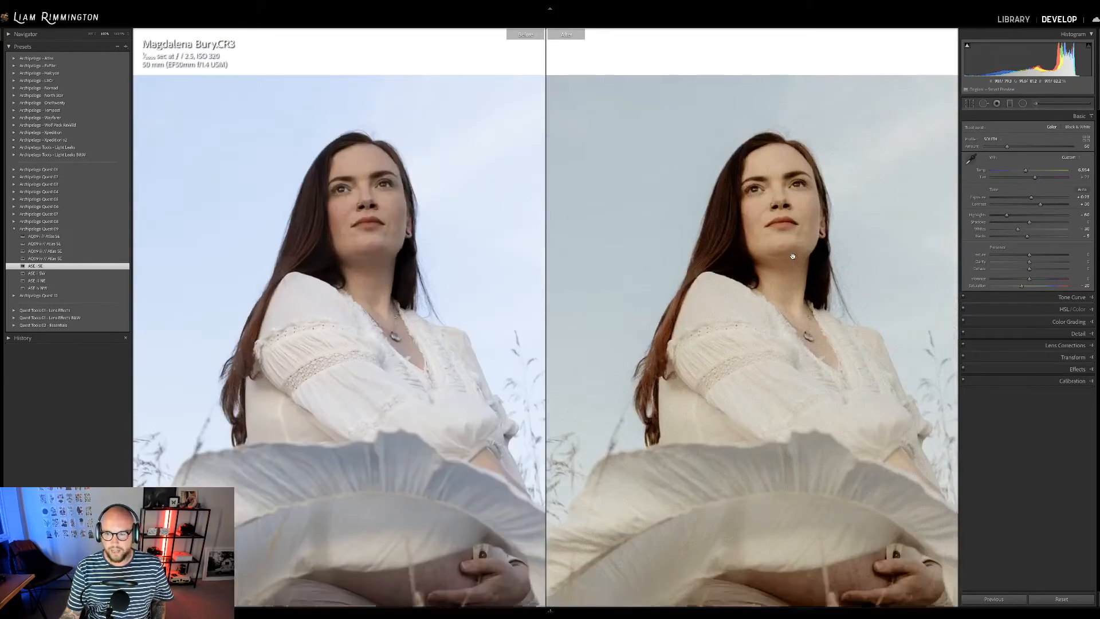
left_click(810, 232)
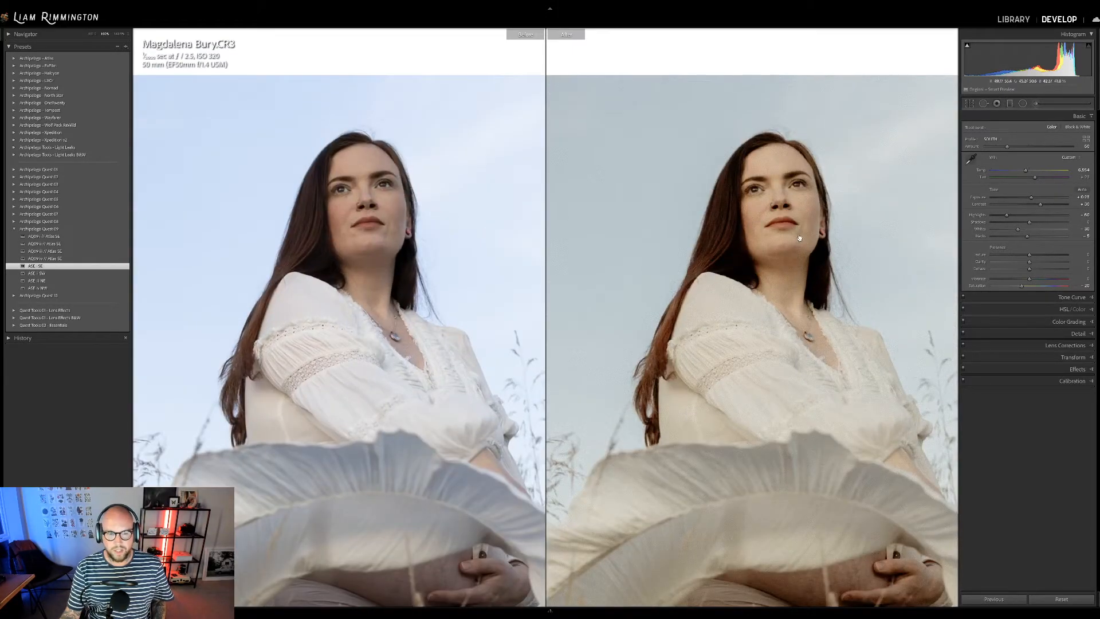
left_click_drag(796, 259, 772, 221)
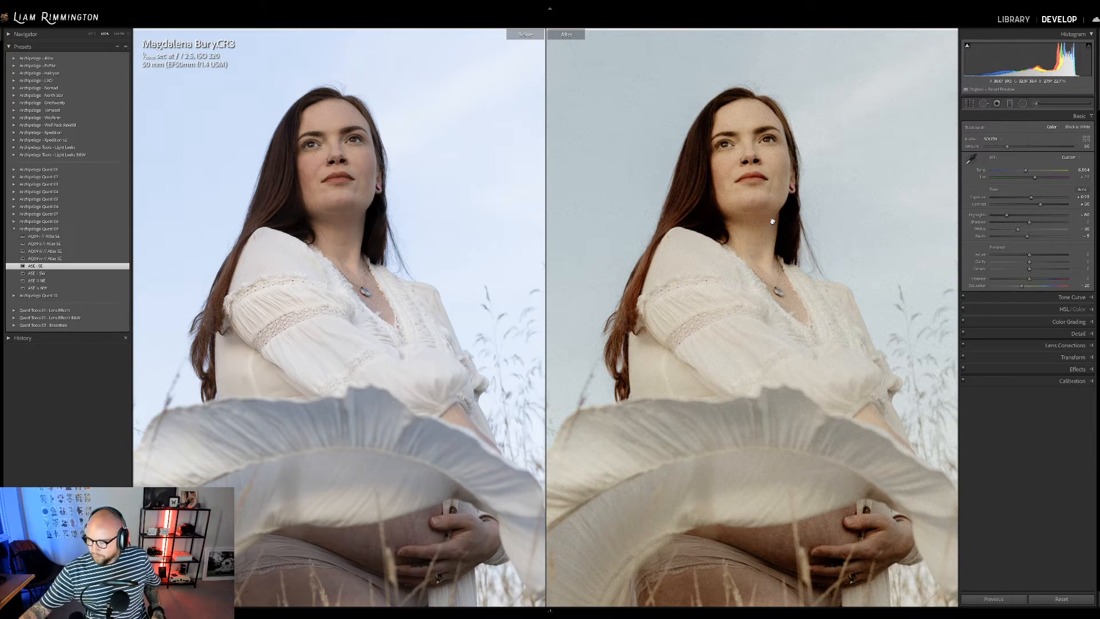
left_click(722, 230)
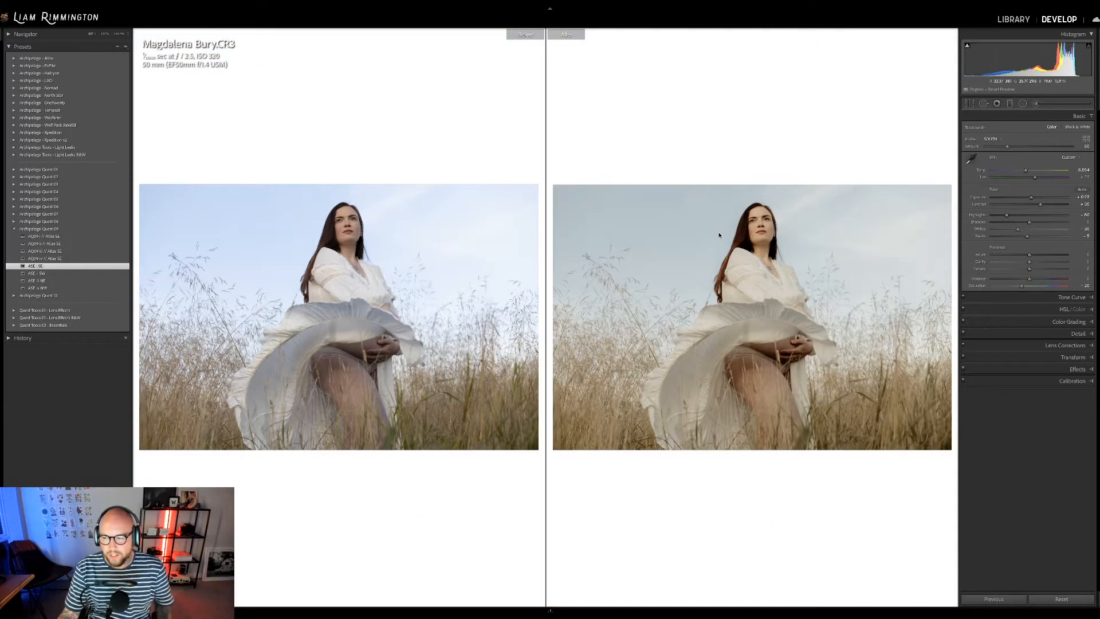
Open the sixth photo, the couple on the rocky coast, in Develop and straighten it with a very slight crop rotation.
key("g")
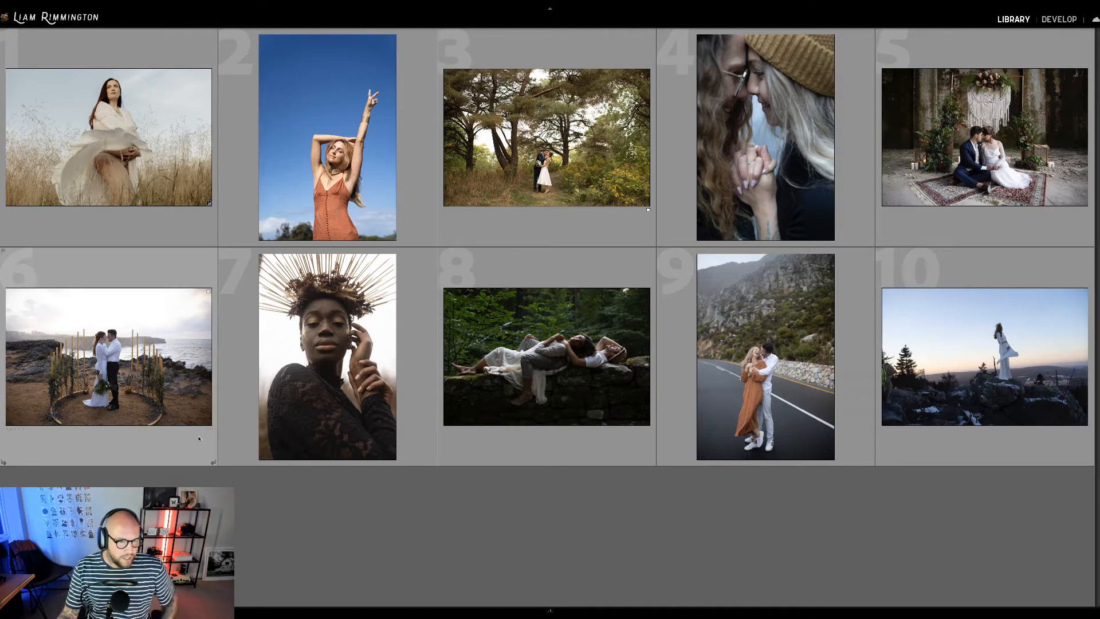
left_click(140, 398)
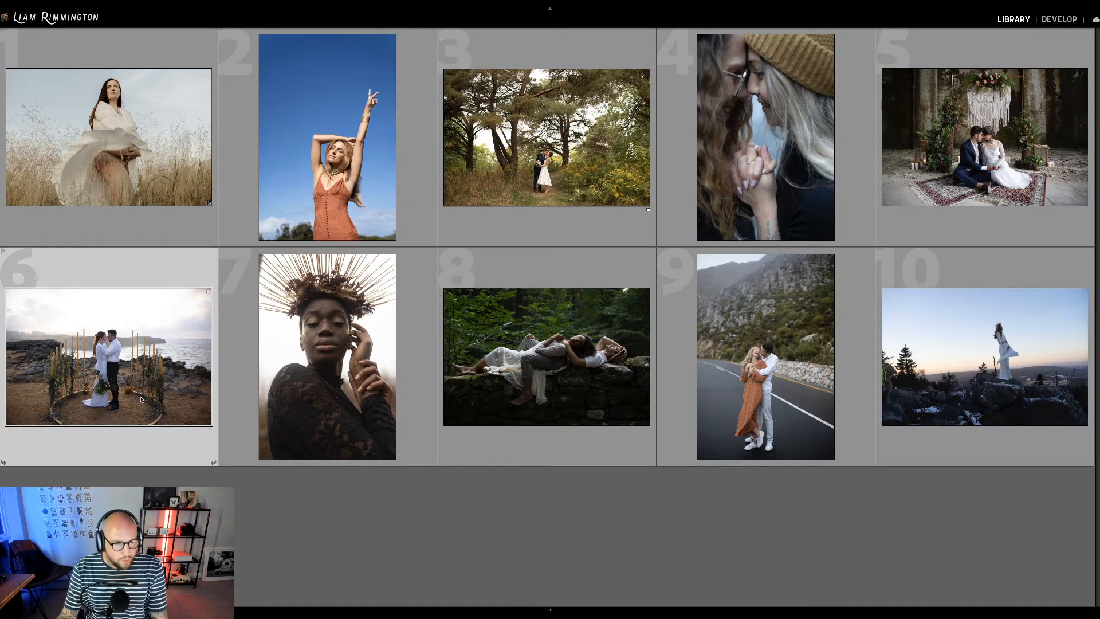
key("d")
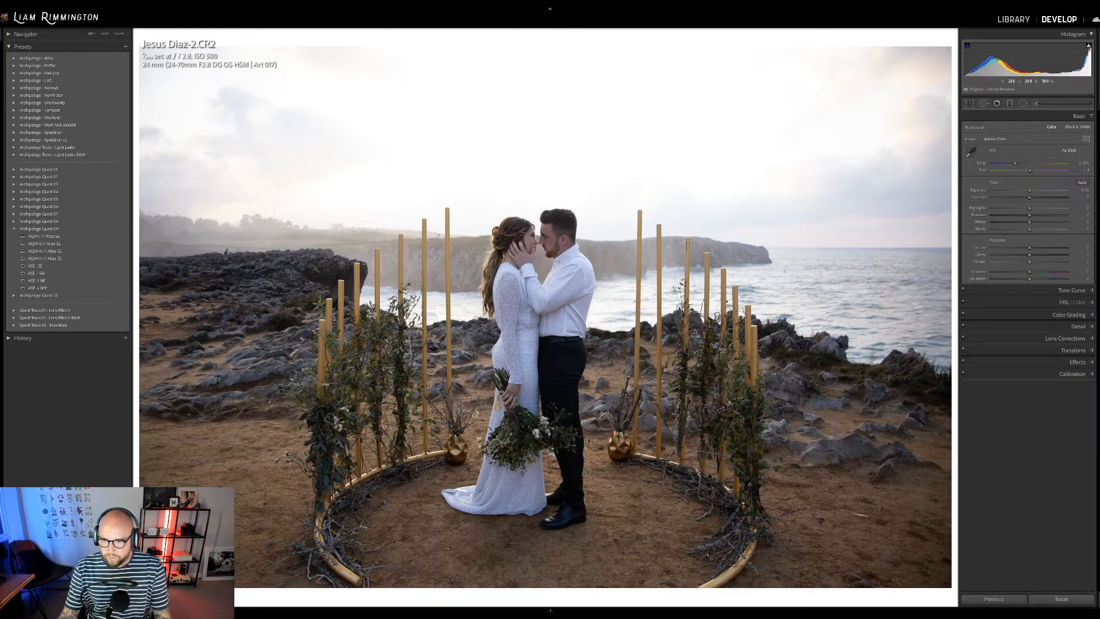
key("r")
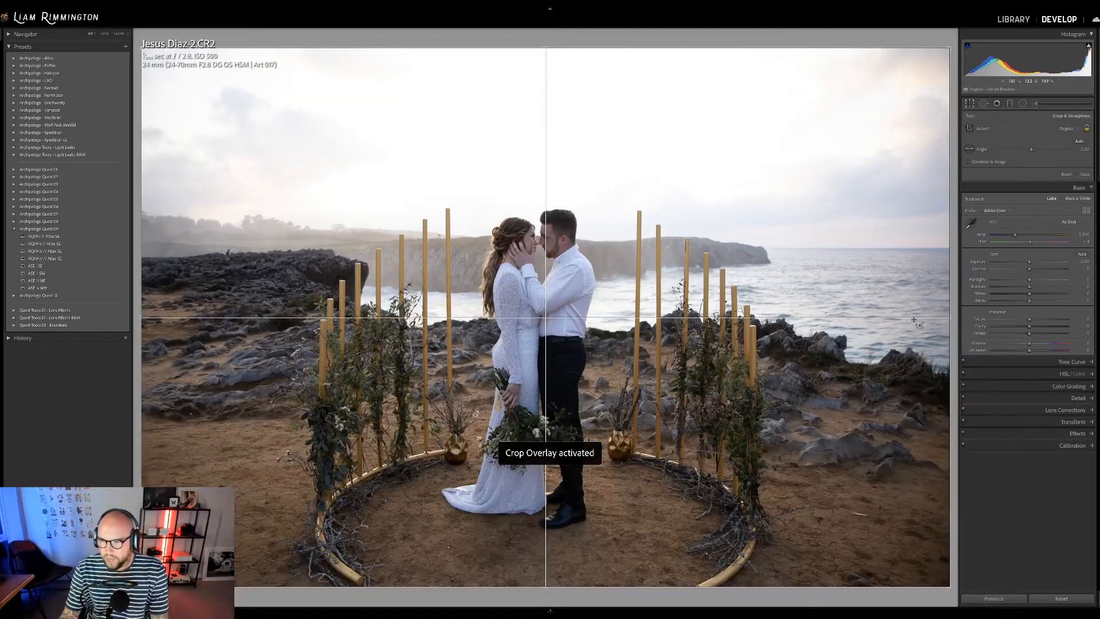
left_click_drag(954, 307, 950, 306)
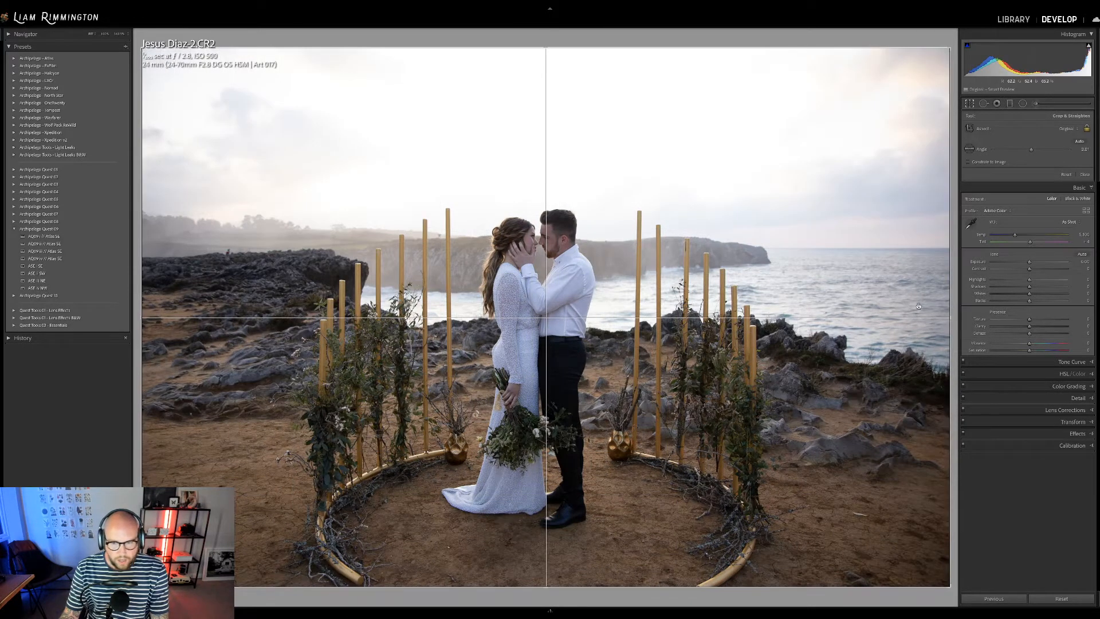
key("d")
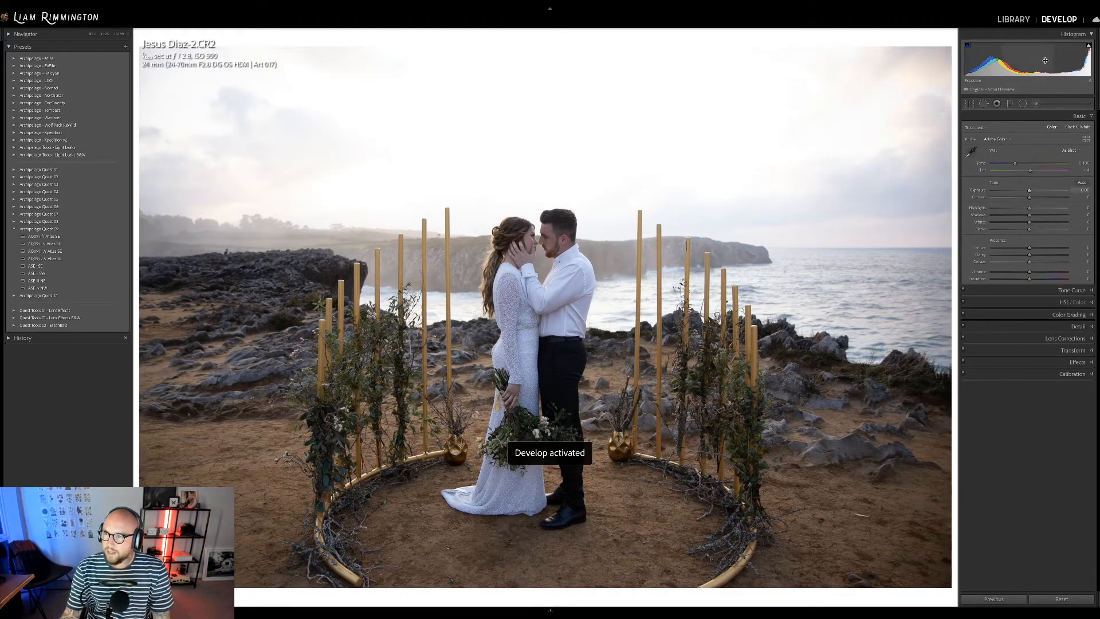
Brighten and warm the coastal couple photo and apply the second Archipelago Quest 09 Atlas preset with the first ASE strength preset.
left_click_drag(1030, 190, 1032, 190)
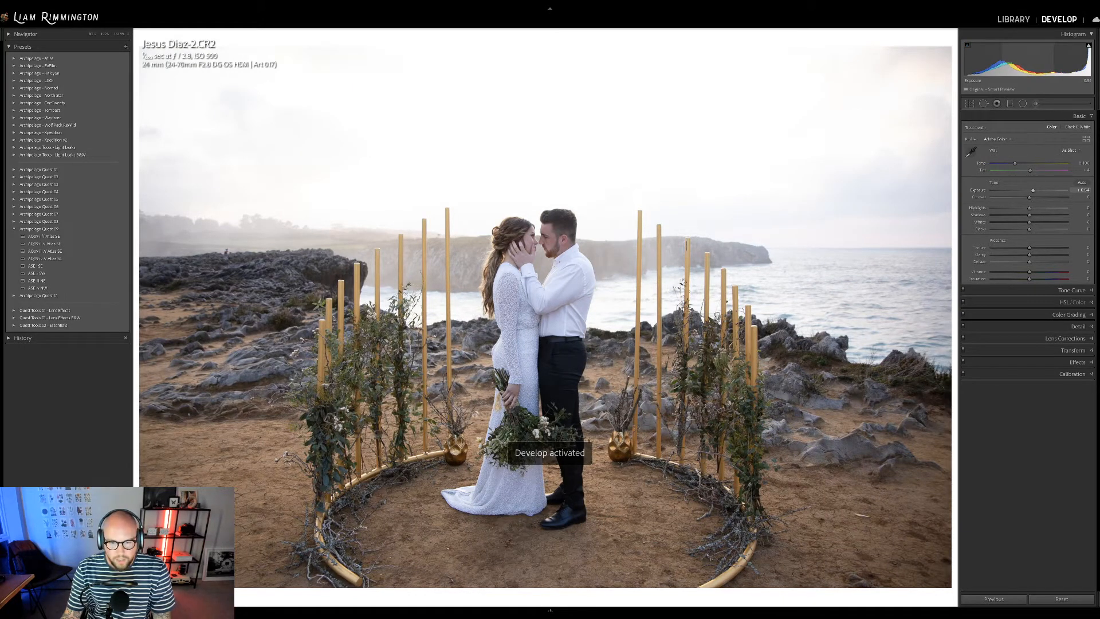
left_click_drag(1014, 163, 1022, 163)
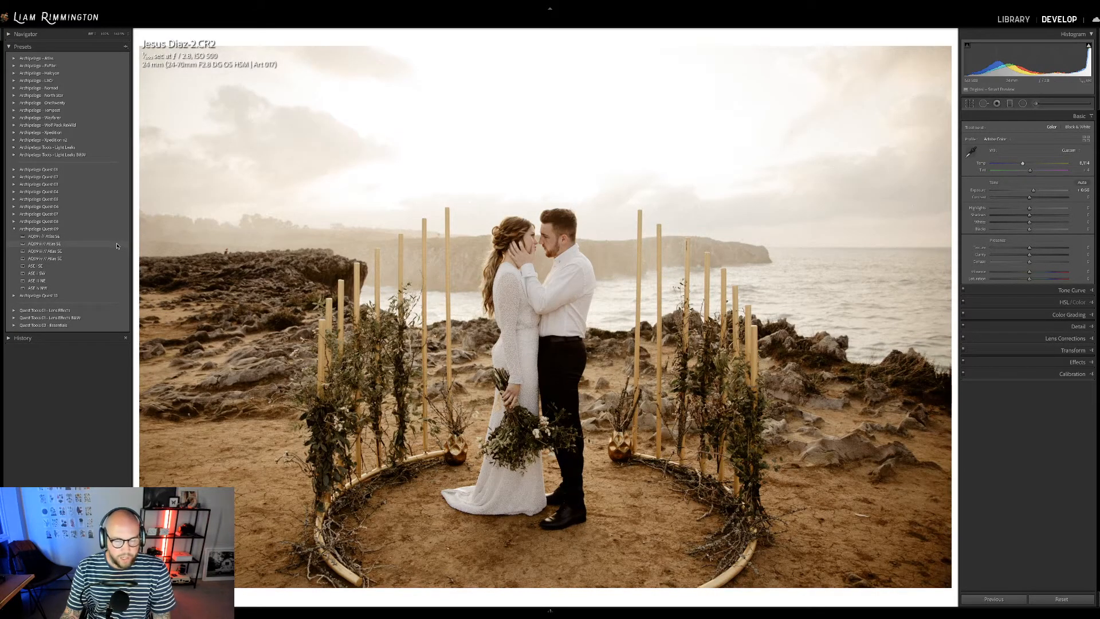
left_click(117, 245)
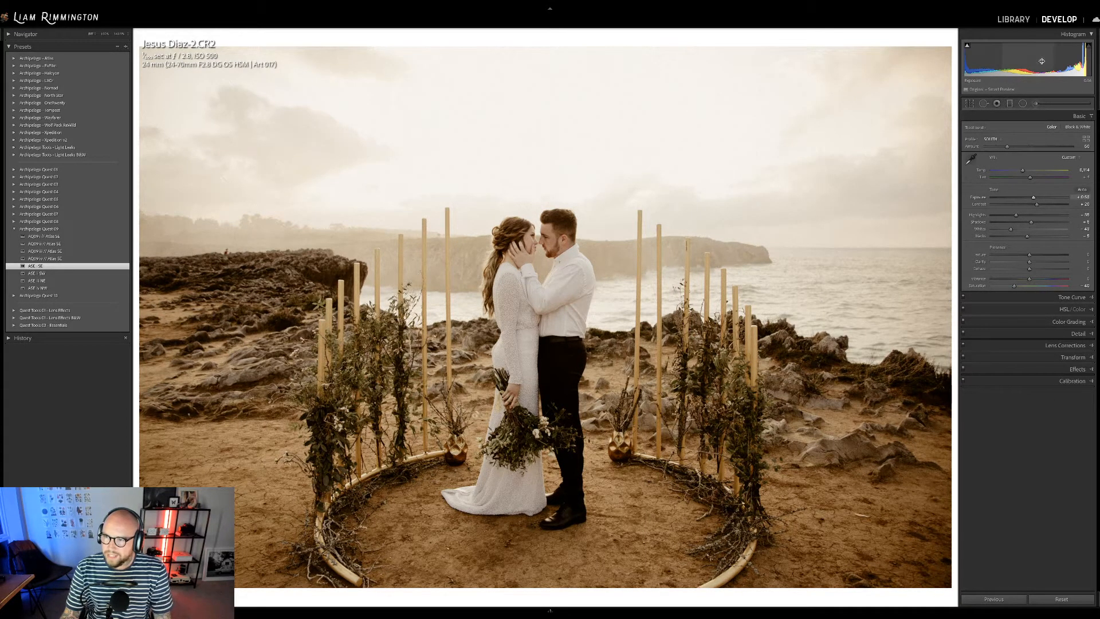
left_click_drag(1032, 60, 1036, 61)
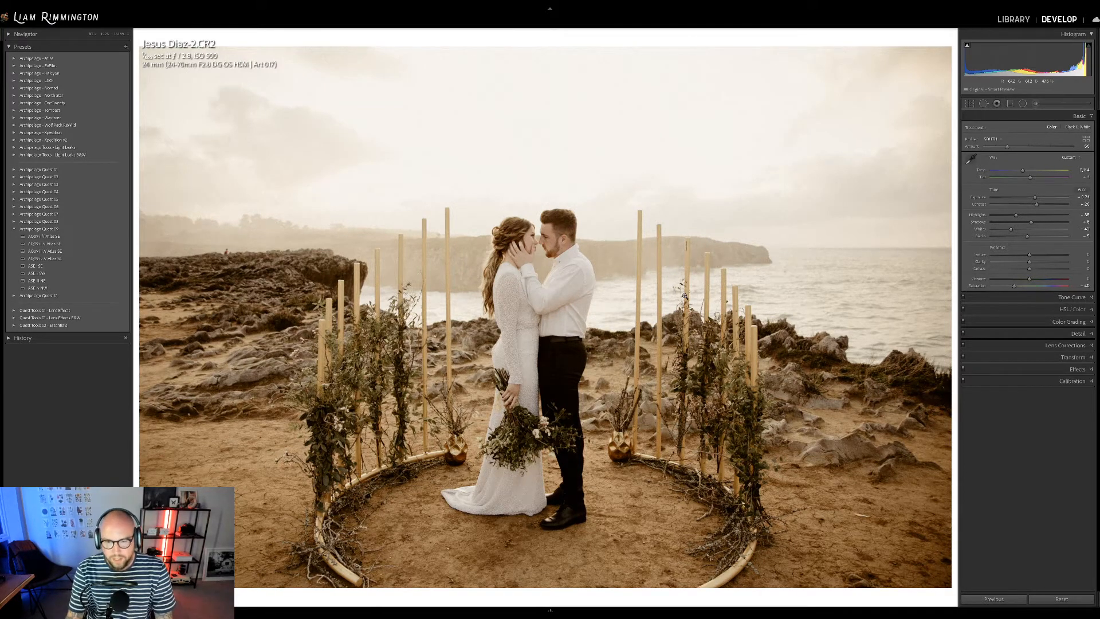
Compare the coastal couple photo before and after the edit, full frame and side by side, examining the couple up close.
key("backslash")
key("backslash")
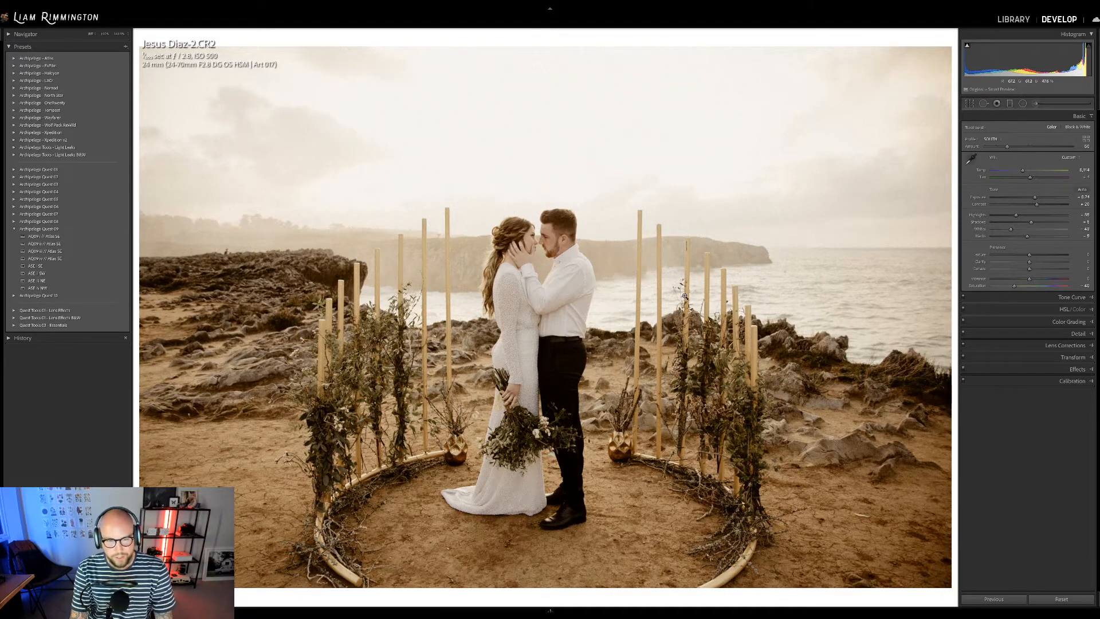
key("backslash")
key("backslash")
key("backslash")
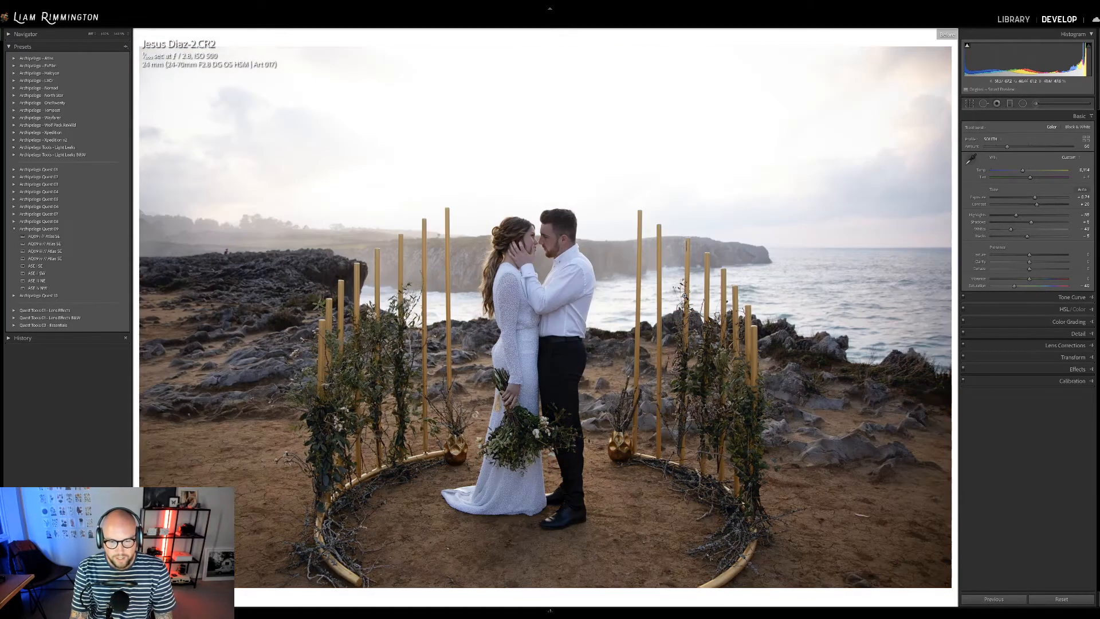
key("backslash")
key("backslash")
key("backslash")
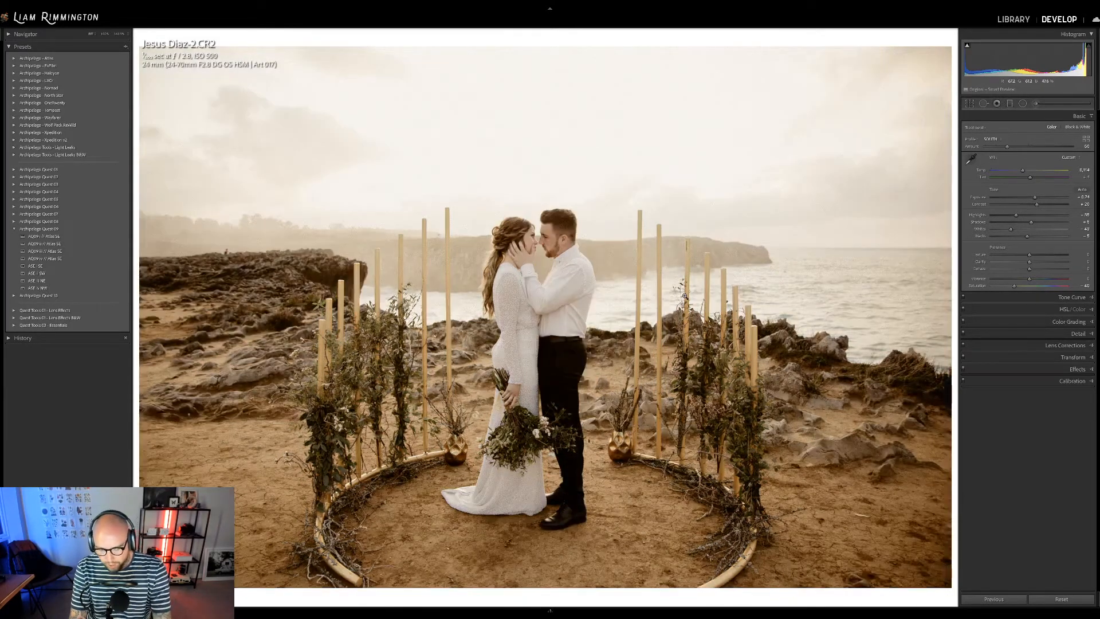
key("y")
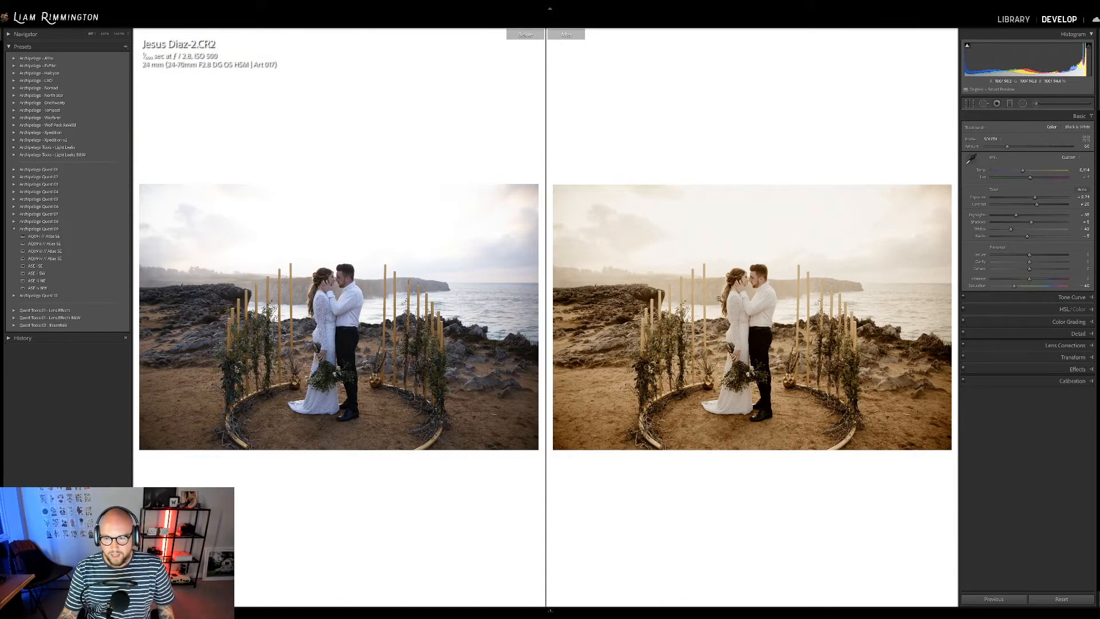
left_click(764, 324)
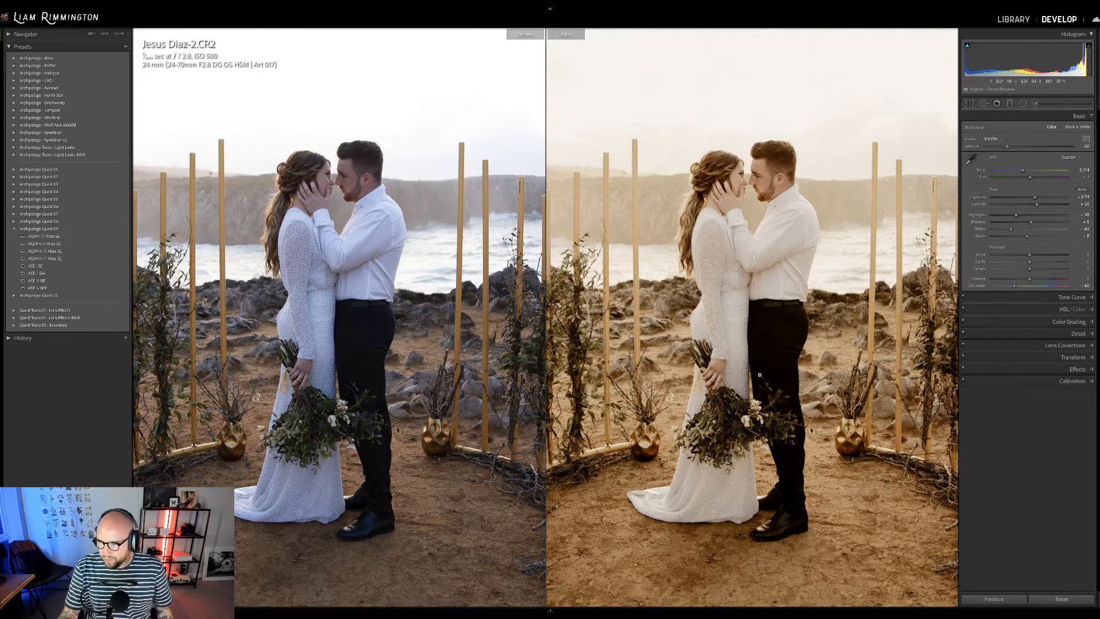
left_click(758, 373)
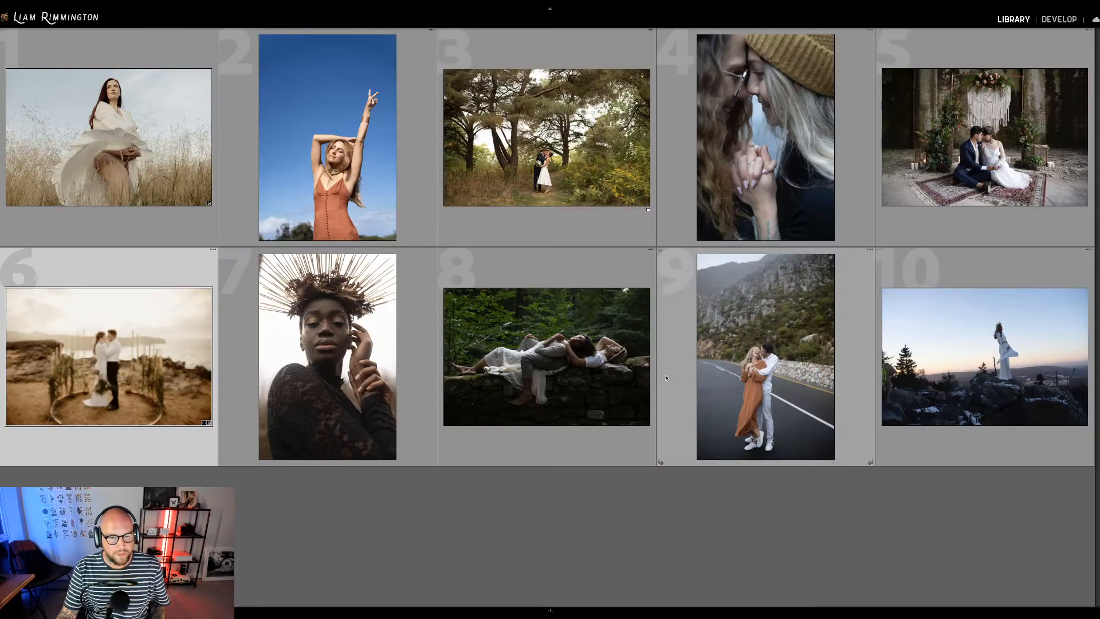
Open the eighth photo, the couple lying on the forest wall, in Develop, strongly raise its exposure and warm its color temperature.
key("g")
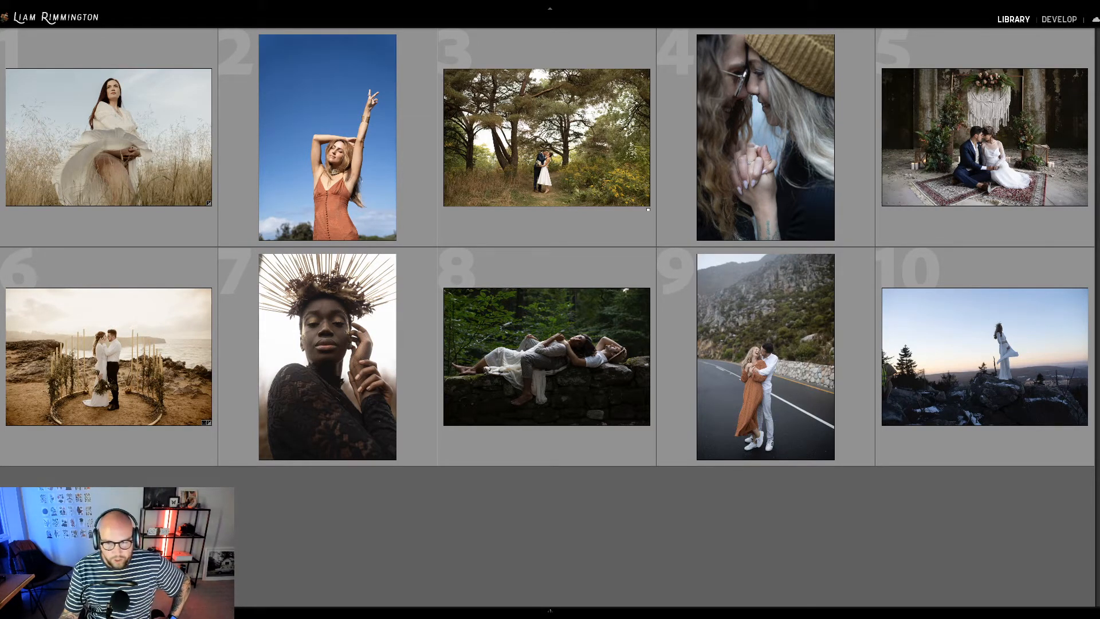
left_click(599, 386)
key("d")
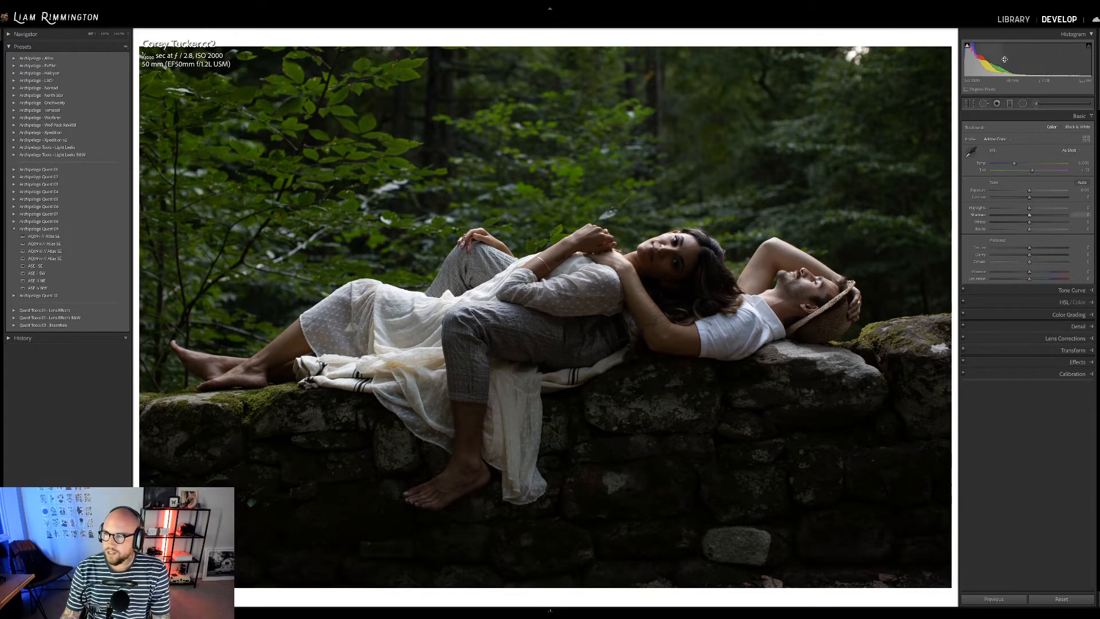
left_click_drag(1029, 190, 1015, 165)
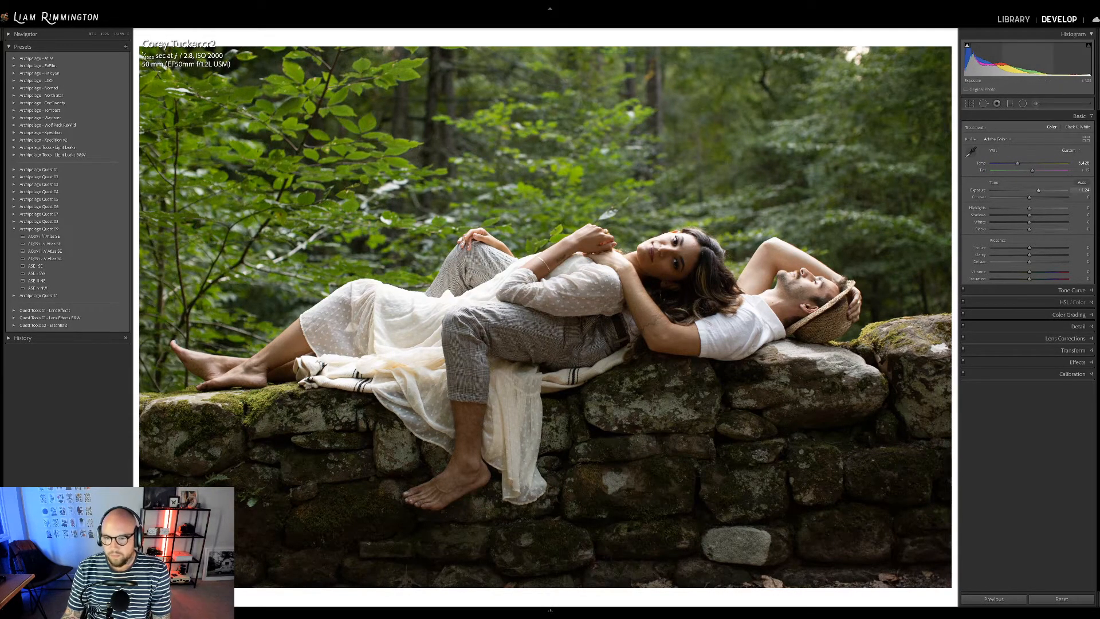
left_click_drag(1039, 190, 1040, 190)
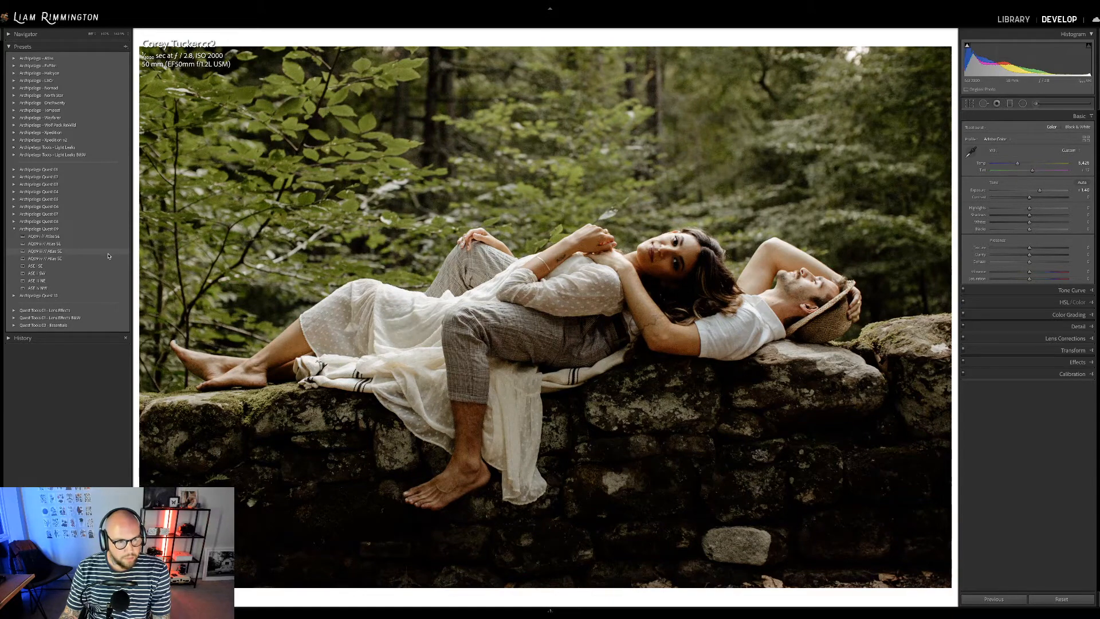
Apply the third Archipelago Quest 09 Atlas preset and the second ASE strength preset to the forest wall photo, and raise its exposure slightly.
left_click(108, 256)
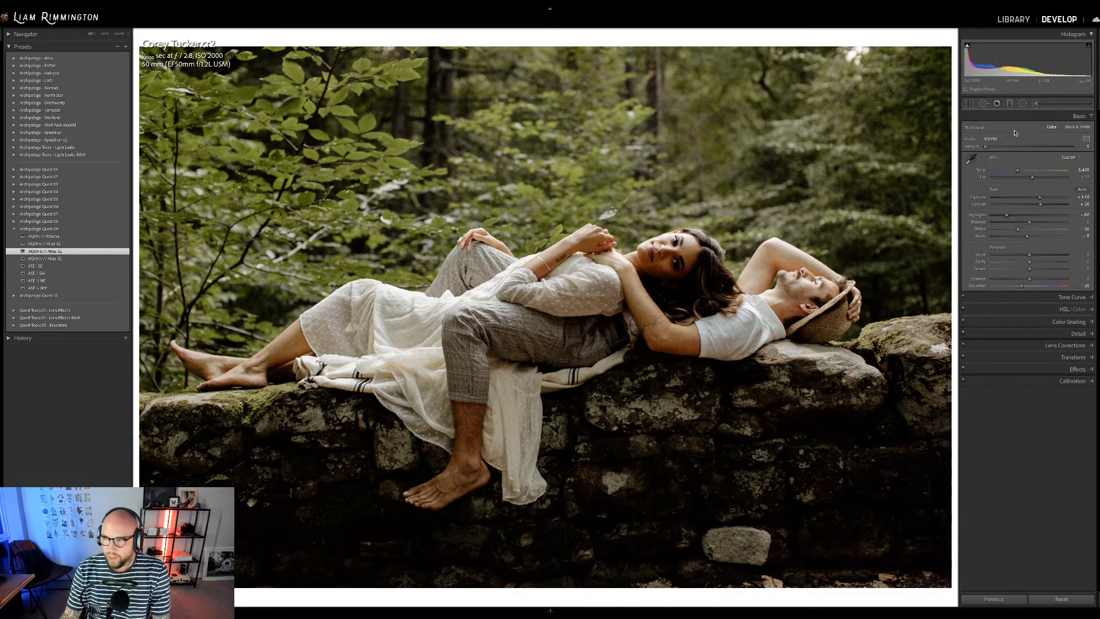
left_click(111, 274)
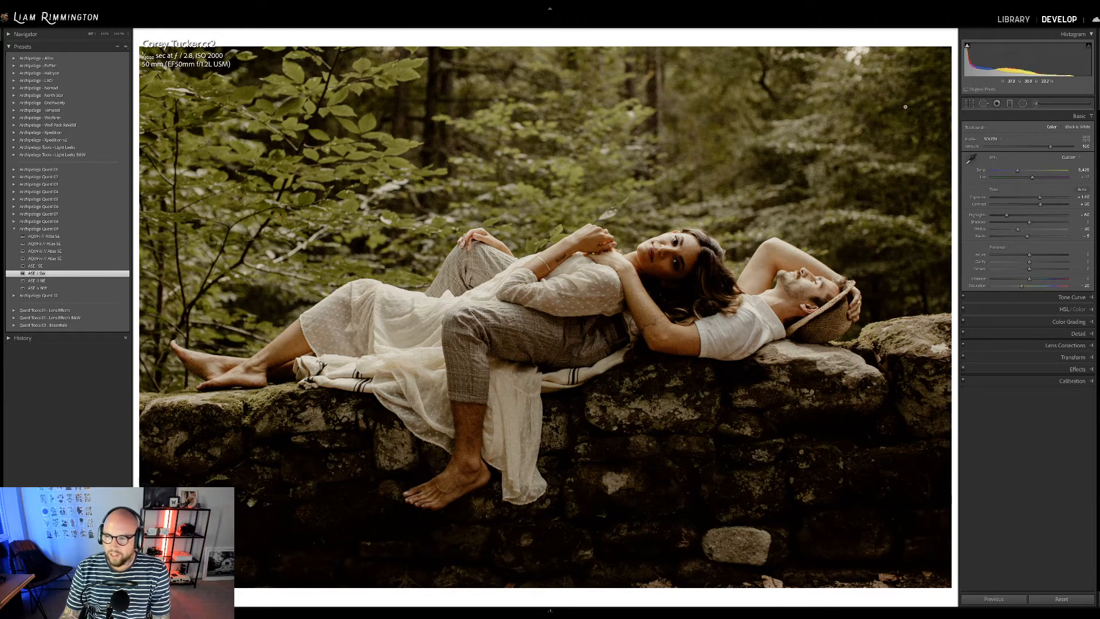
left_click_drag(1039, 197, 1041, 197)
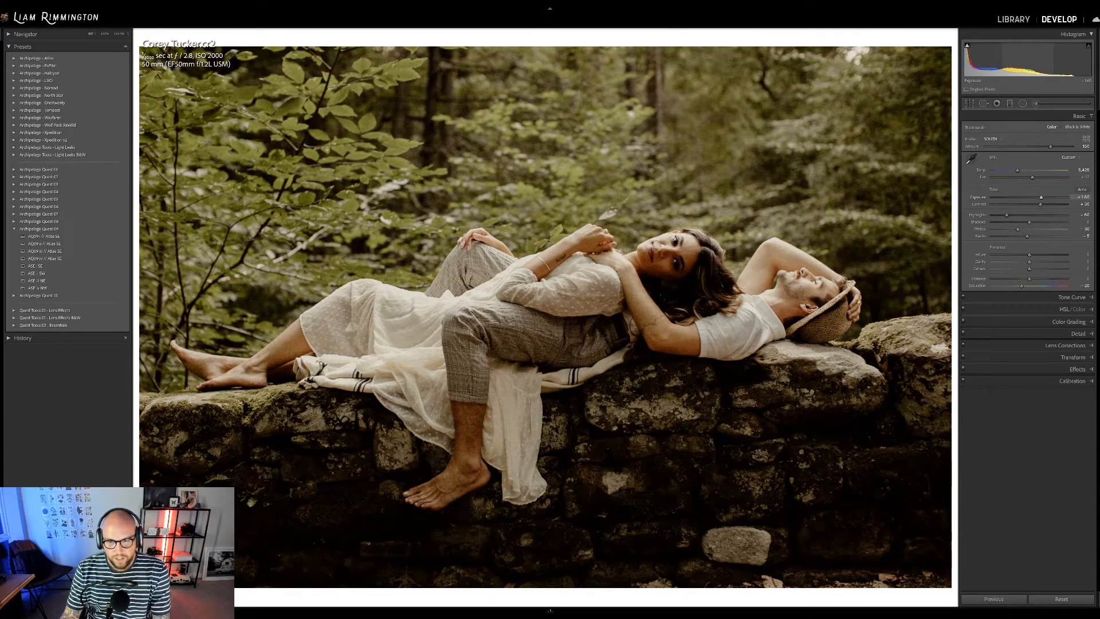
left_click_drag(1041, 197, 1041, 197)
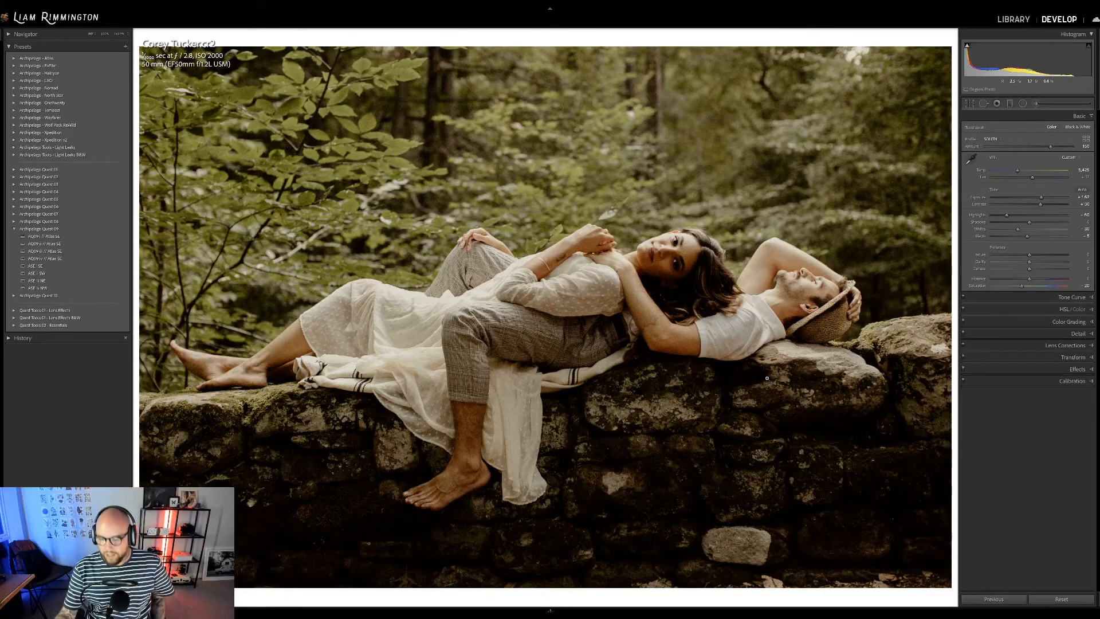
Compare the forest wall photo before and after the edit, first full frame and then side by side.
key("backslash")
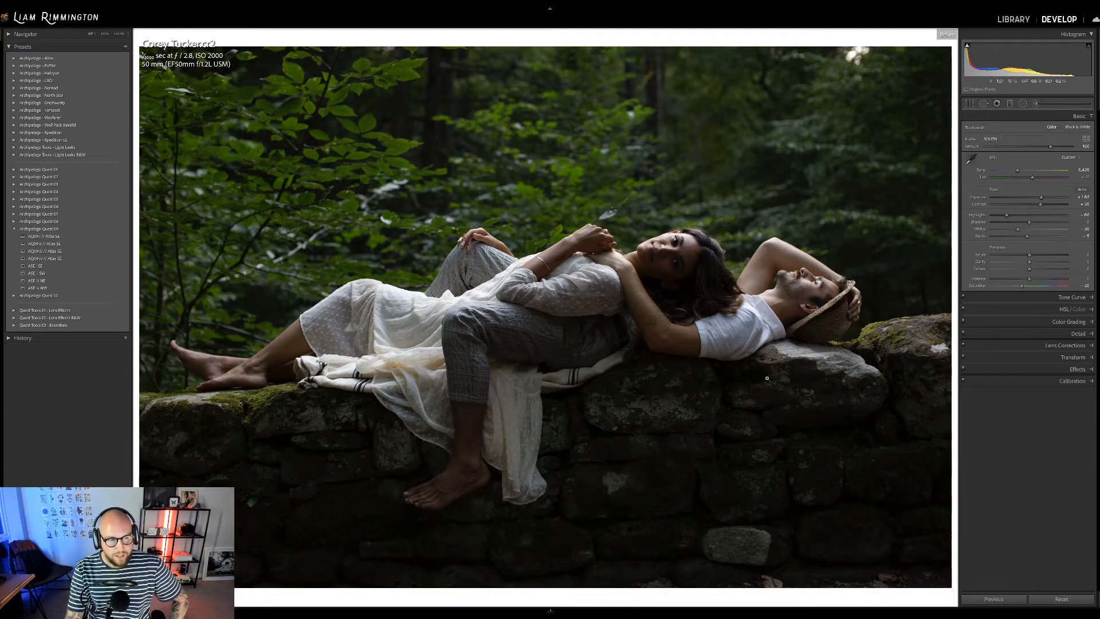
key("backslash")
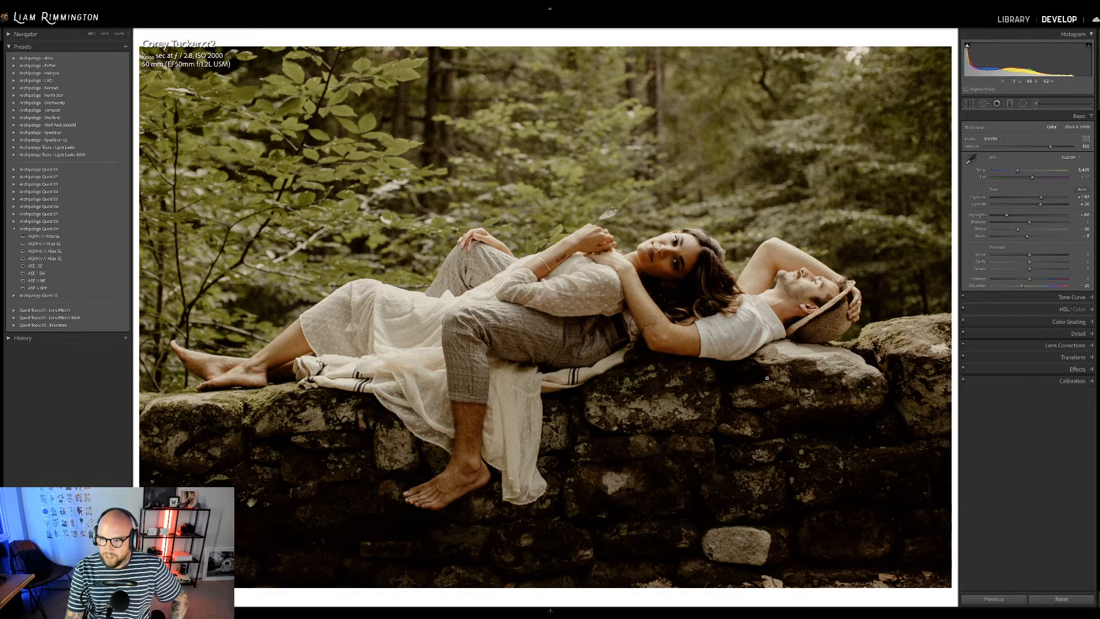
key("backslash")
key("backslash")
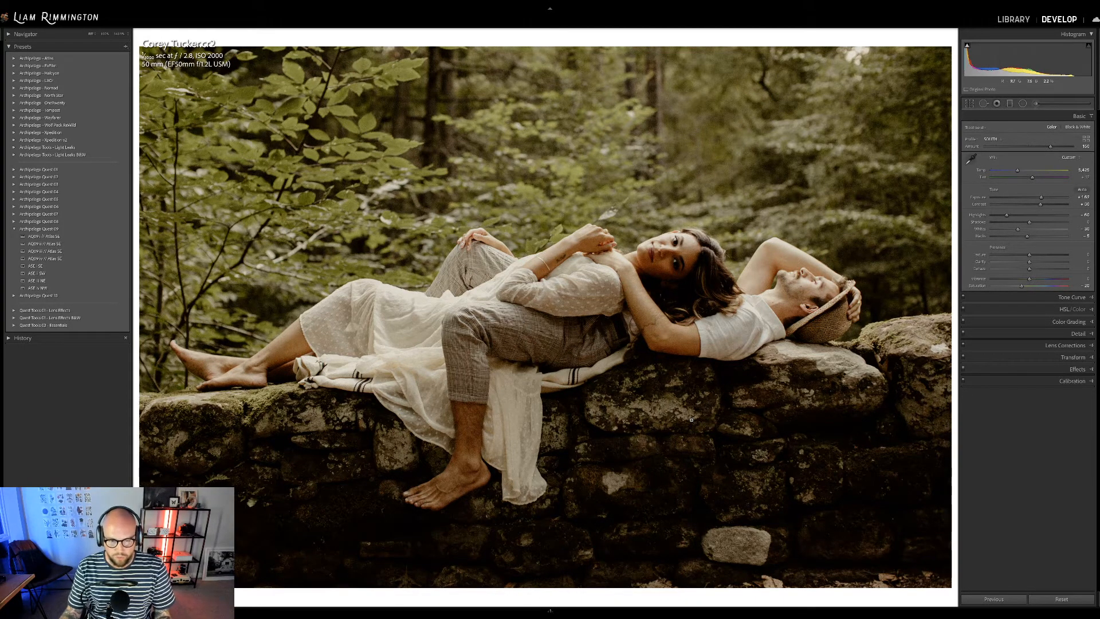
key("backslash")
key("backslash")
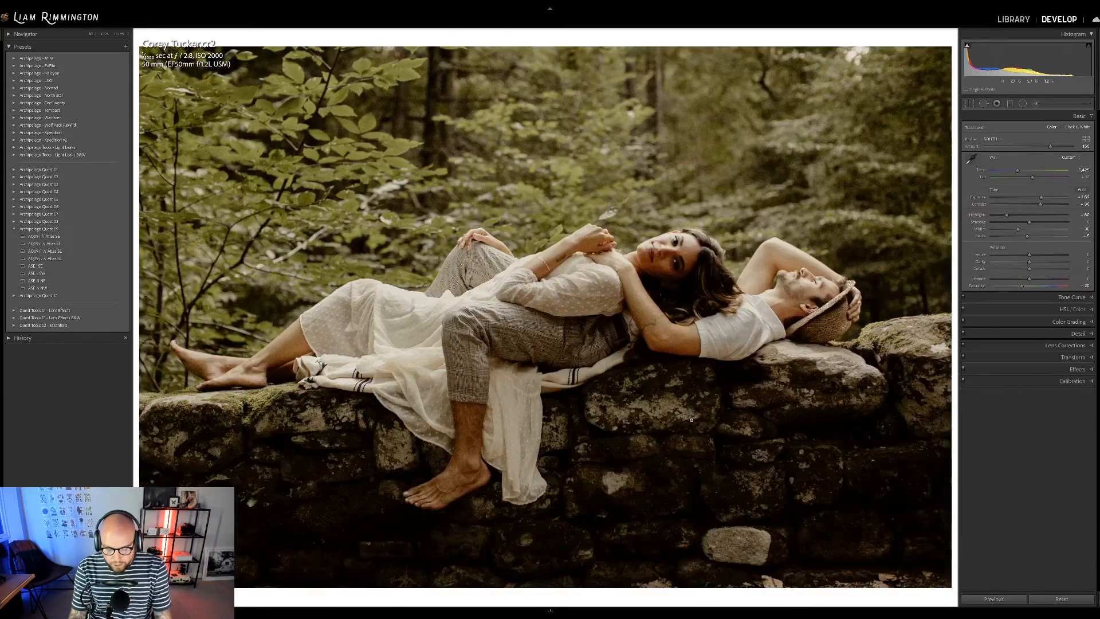
key("y")
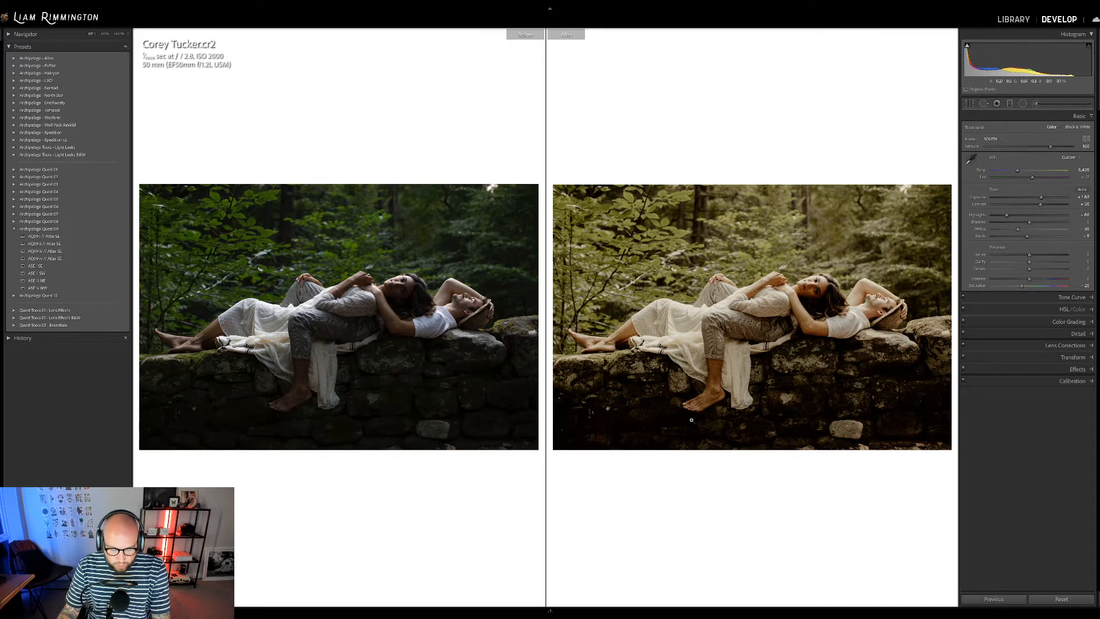
Open the third photo, the wedding couple under the pines, in Develop, brighten it slightly and apply the third Archipelago Quest 09 Atlas preset.
key("g")
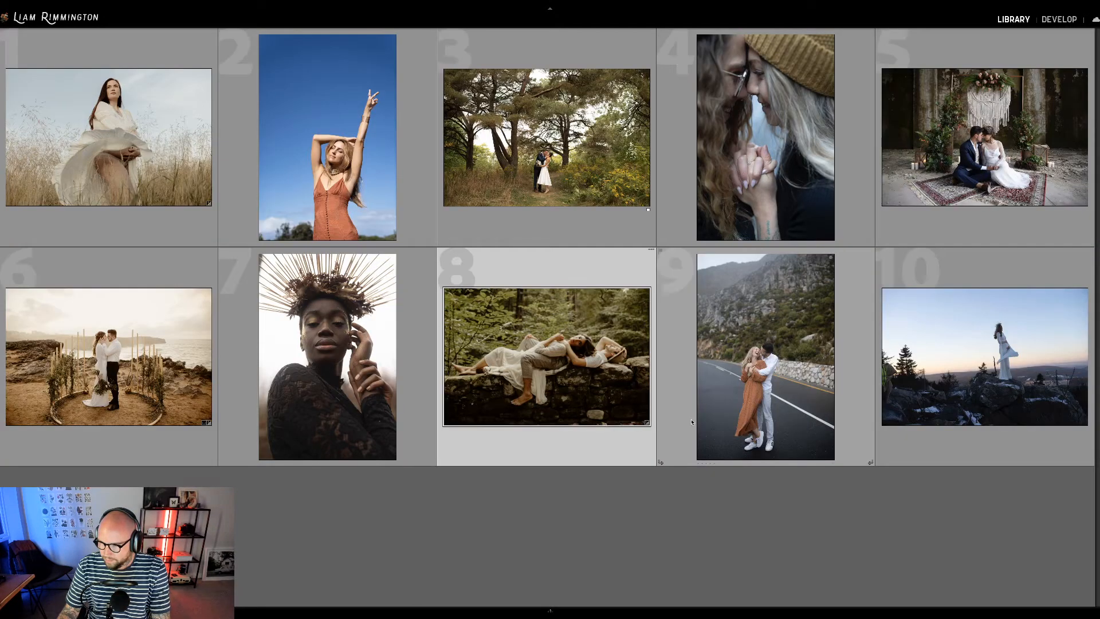
left_click(661, 488)
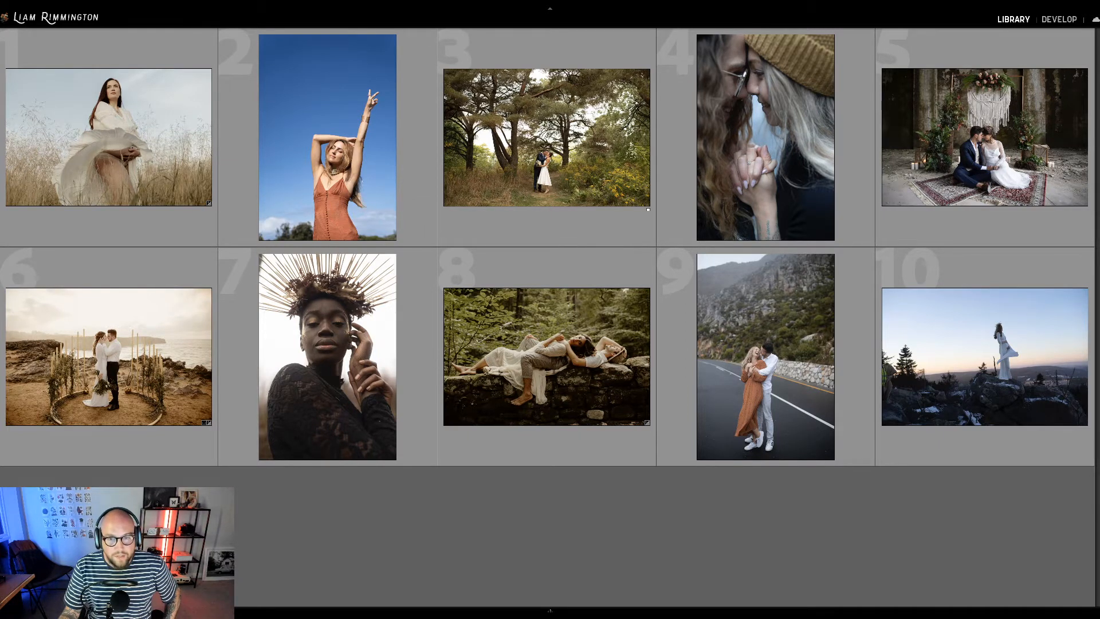
left_click(634, 224)
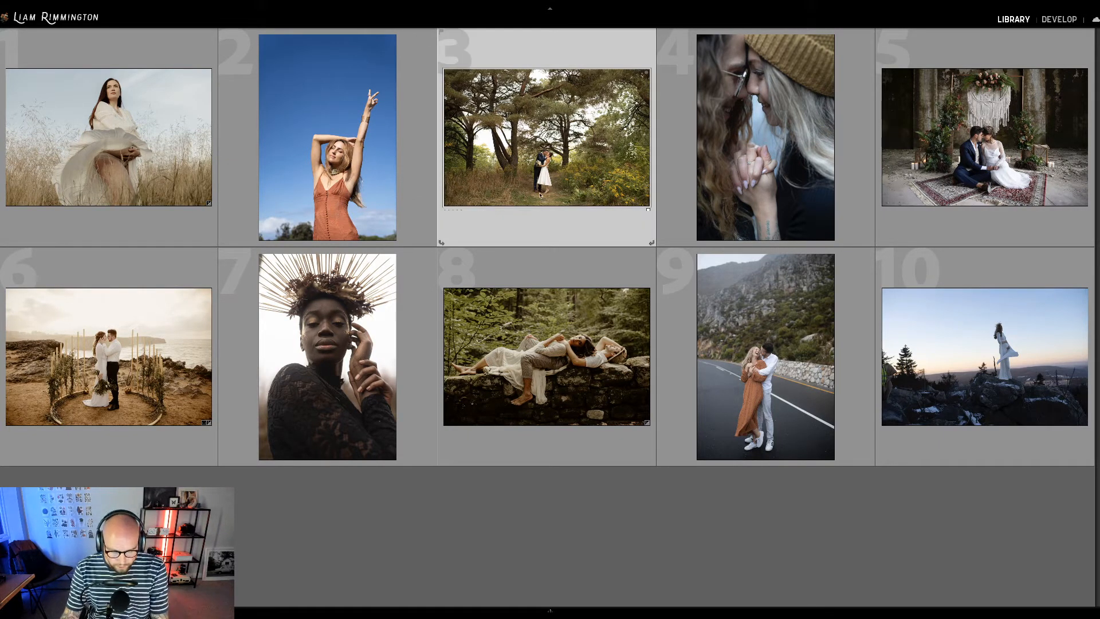
key("d")
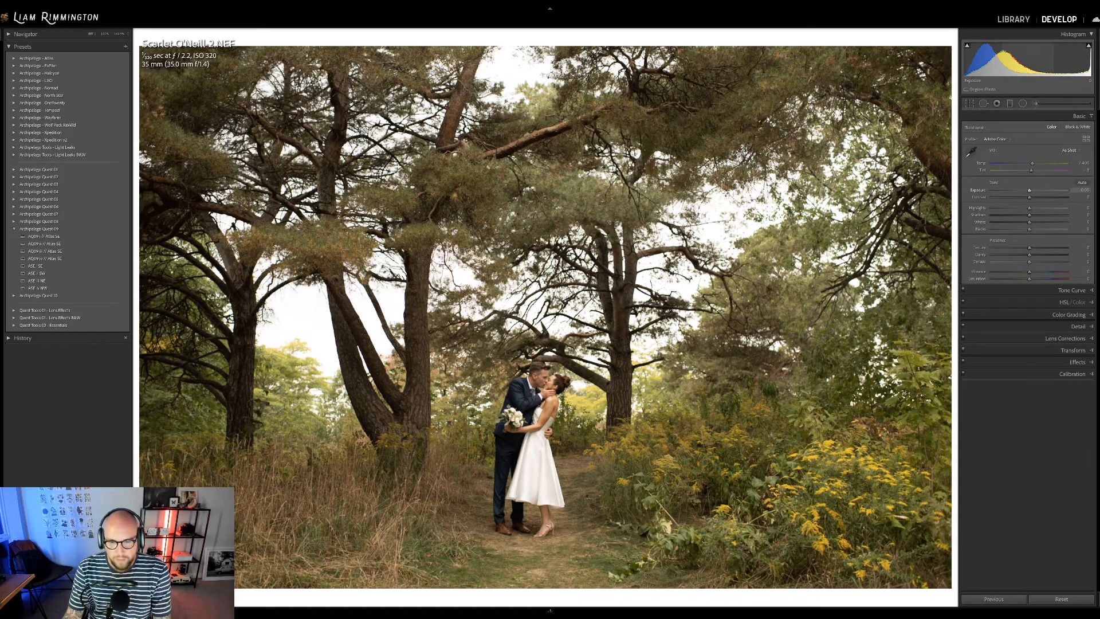
left_click_drag(1029, 190, 1031, 191)
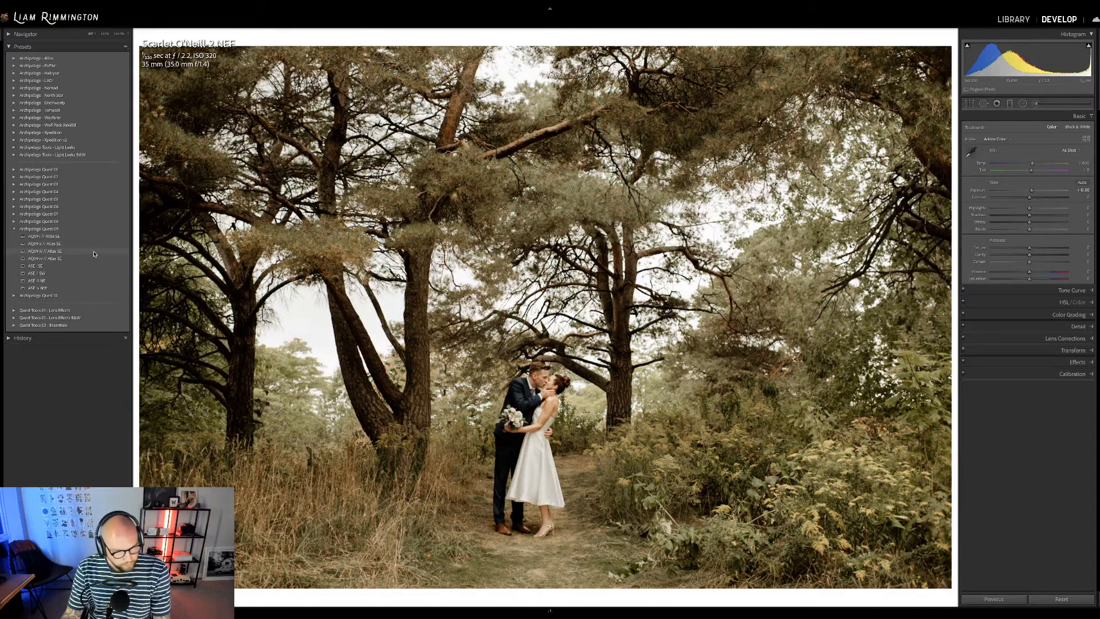
left_click(94, 253)
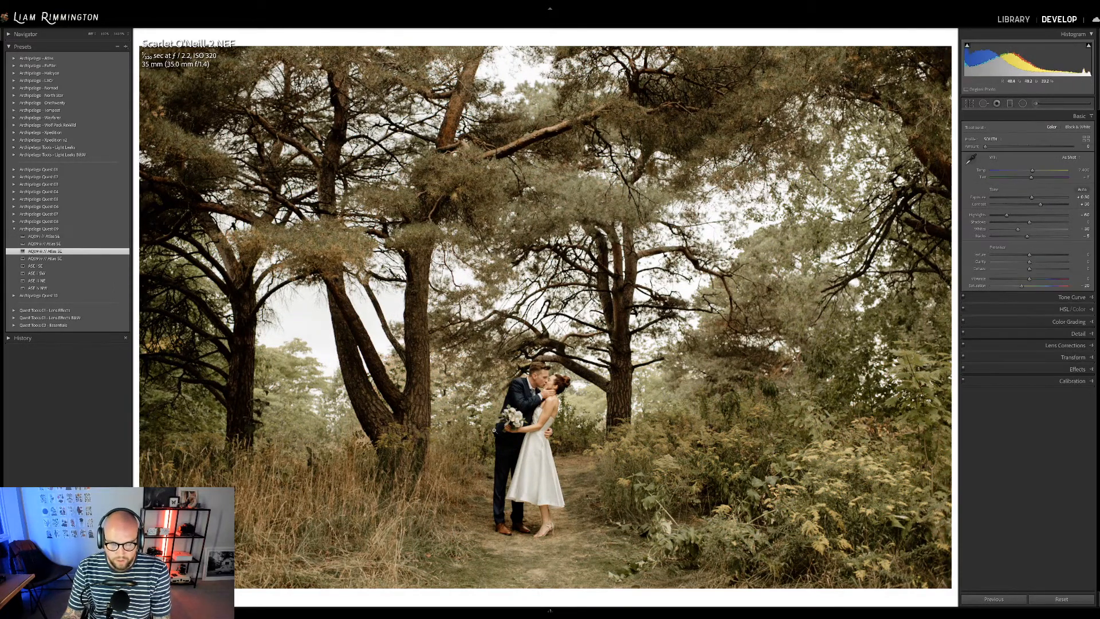
Check the wedding couple photo against its unedited version and raise its exposure a little more.
key("backslash")
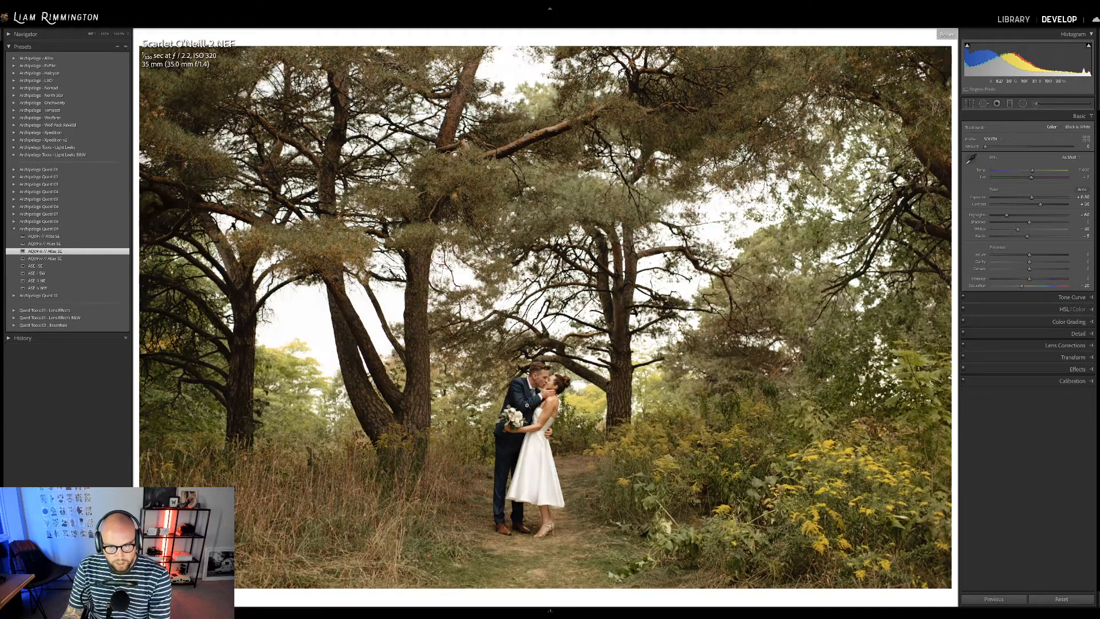
key("backslash")
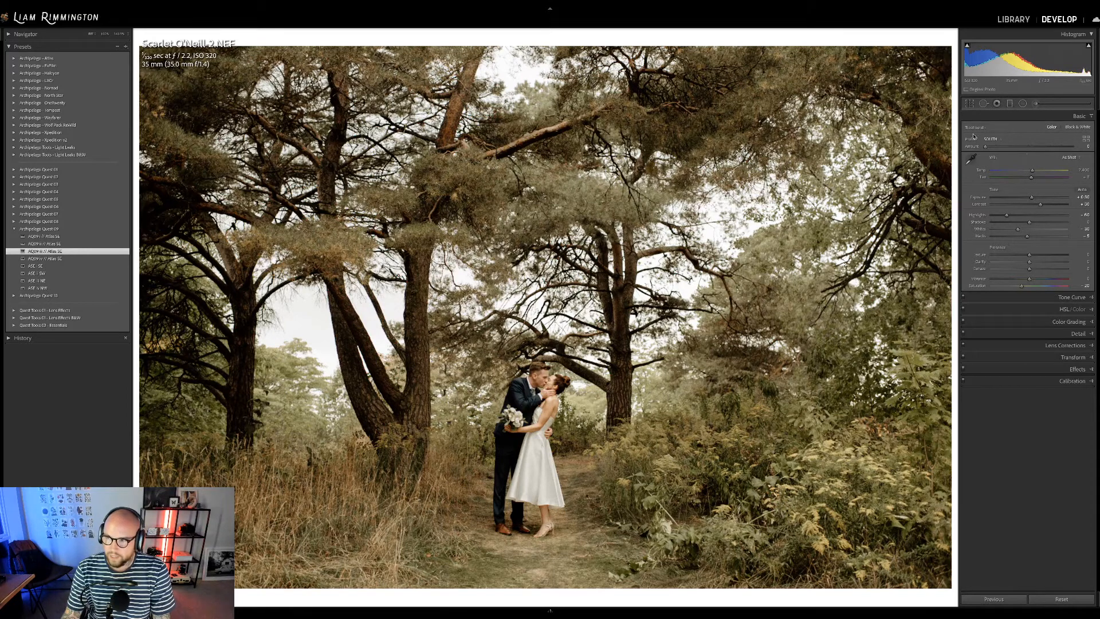
left_click_drag(1031, 197, 1033, 197)
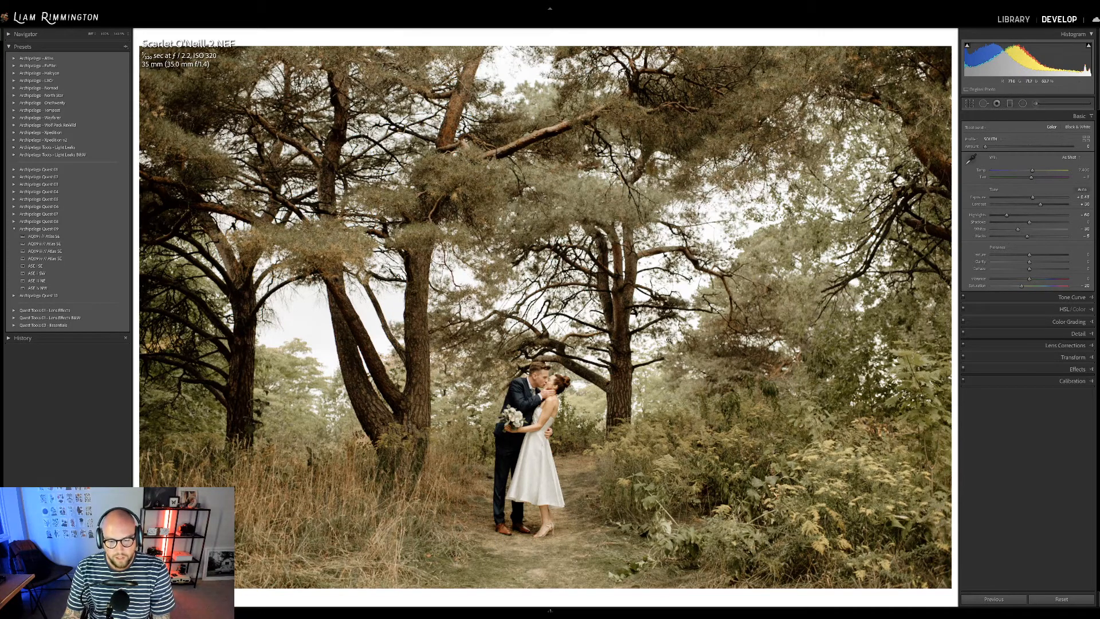
Darken the ground in the wedding couple photo with a graduated filter fading upward from the lower edge, positioned low around the couple.
key("m")
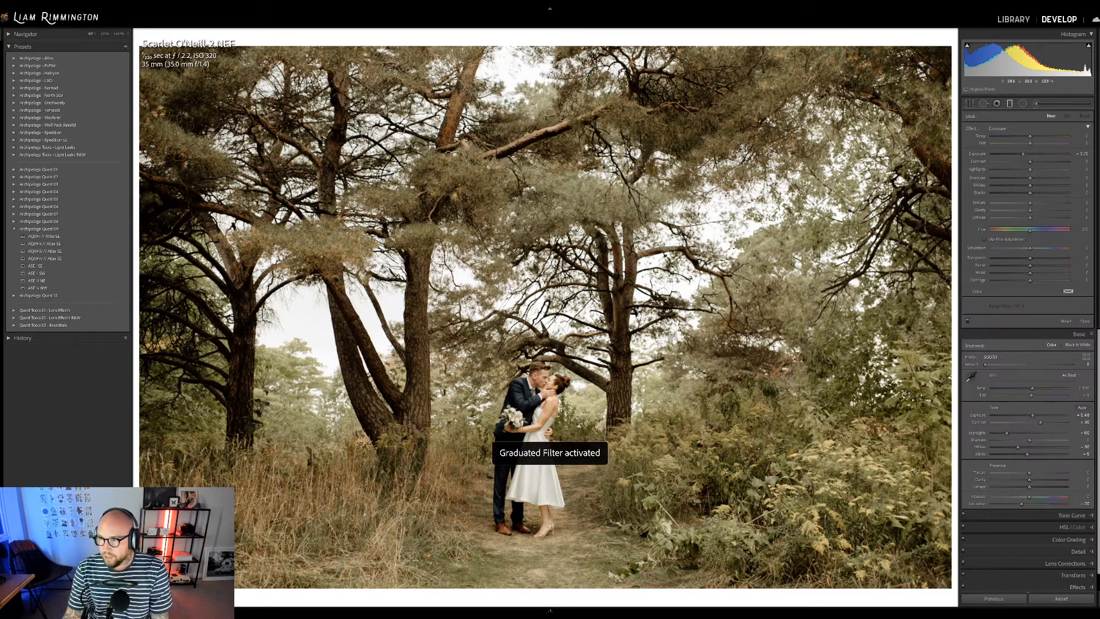
left_click_drag(513, 581, 543, 349)
left_click_drag(529, 465, 524, 539)
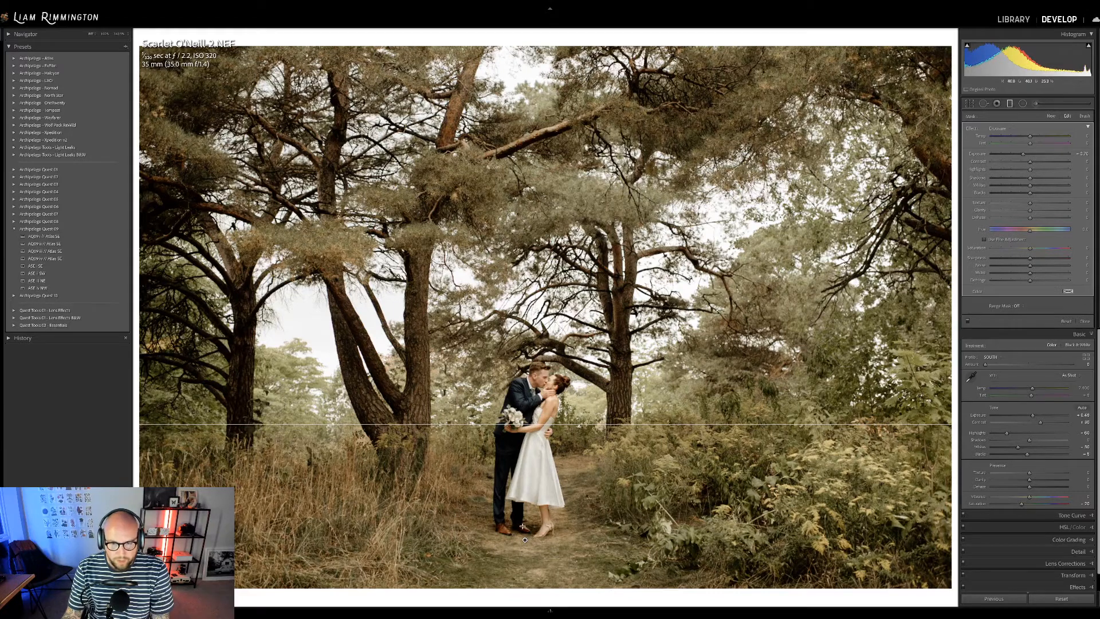
key("d")
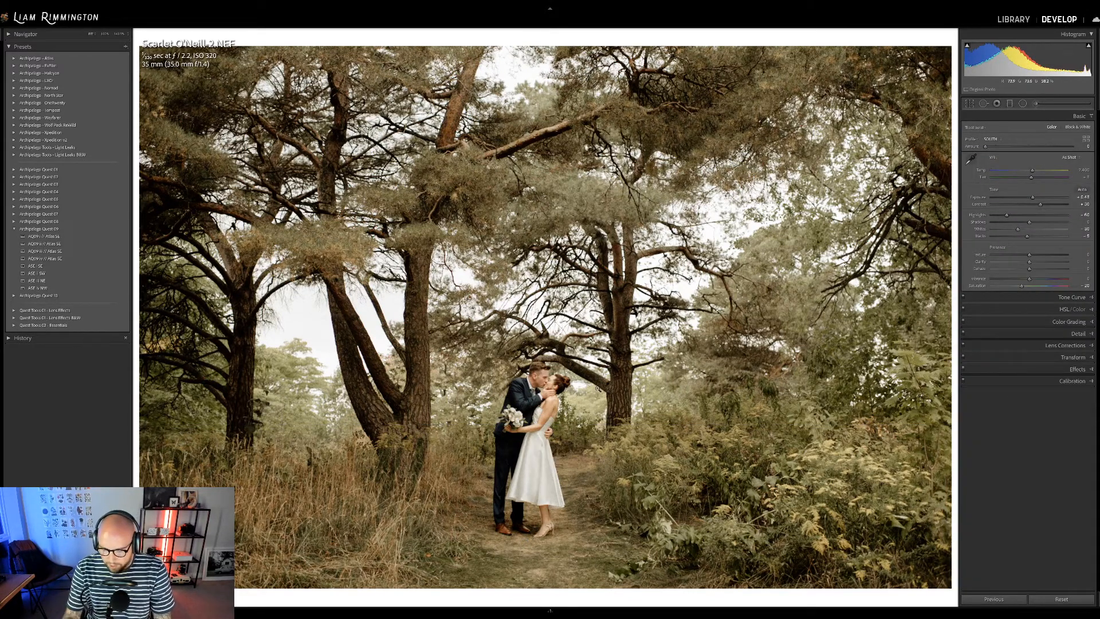
Compare the wedding couple photo before and after the edit, full frame and side by side, examining the couple up close.
key("backslash")
key("backslash")
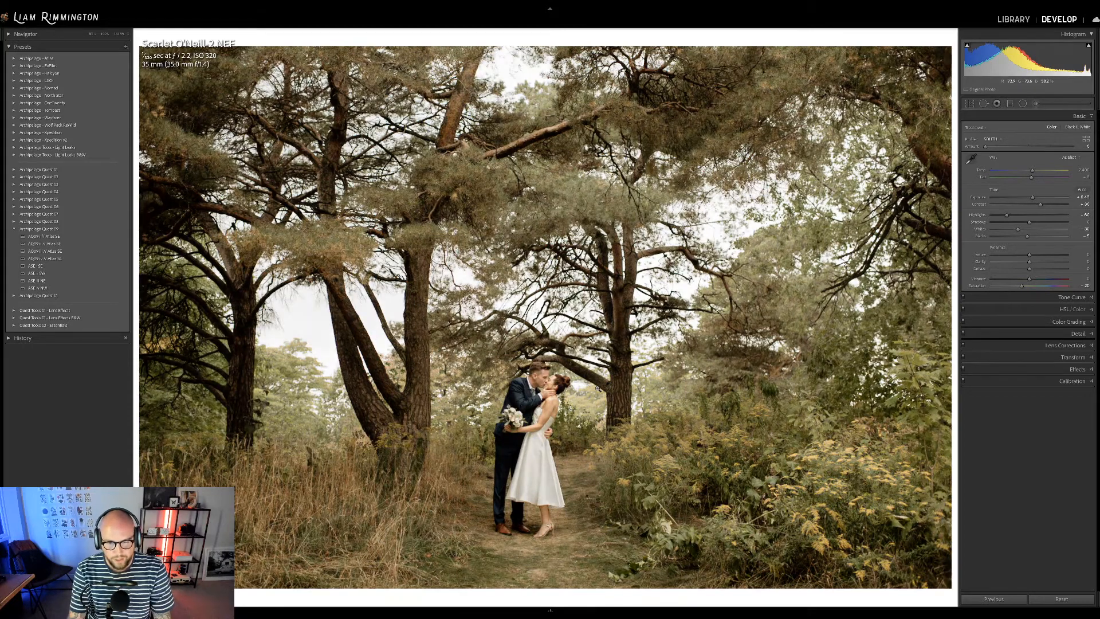
key("backslash")
key("backslash")
key("backslash")
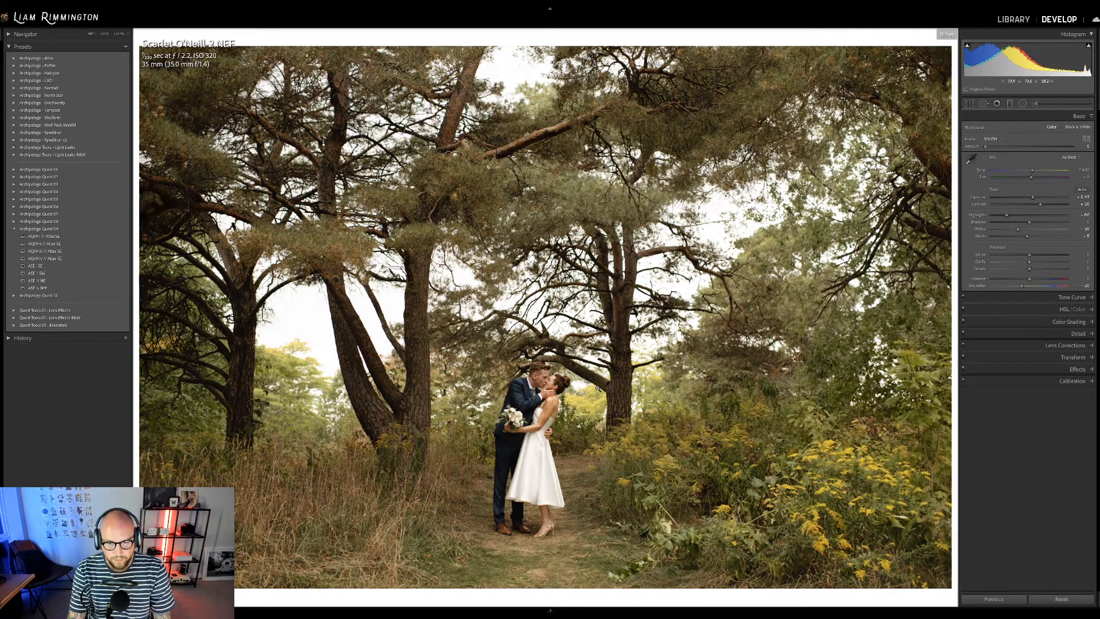
key("backslash")
key("backslash")
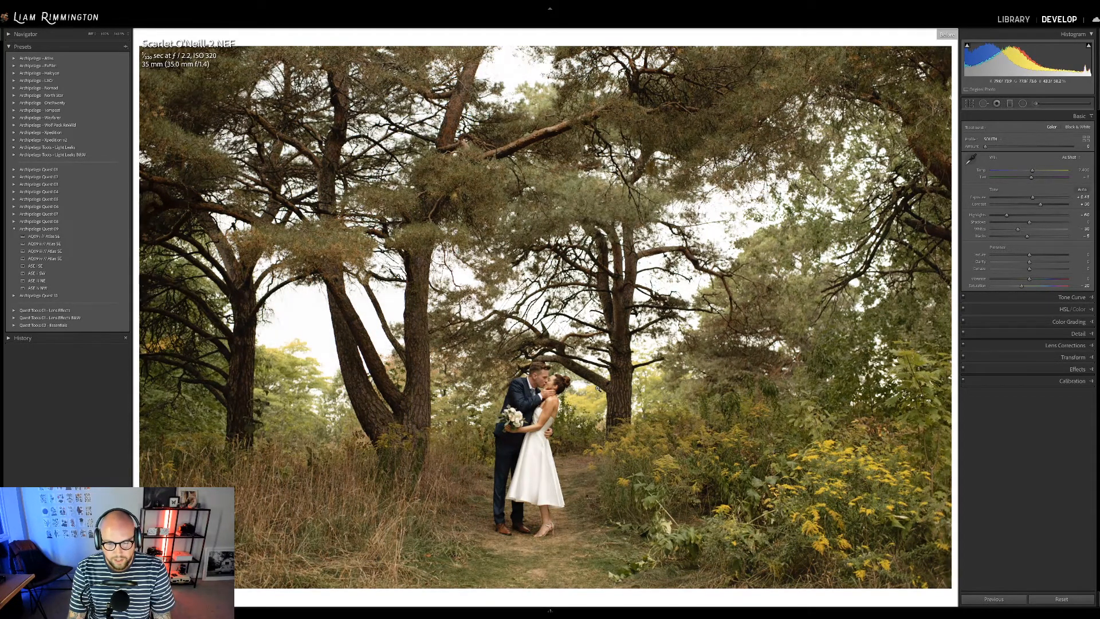
key("backslash")
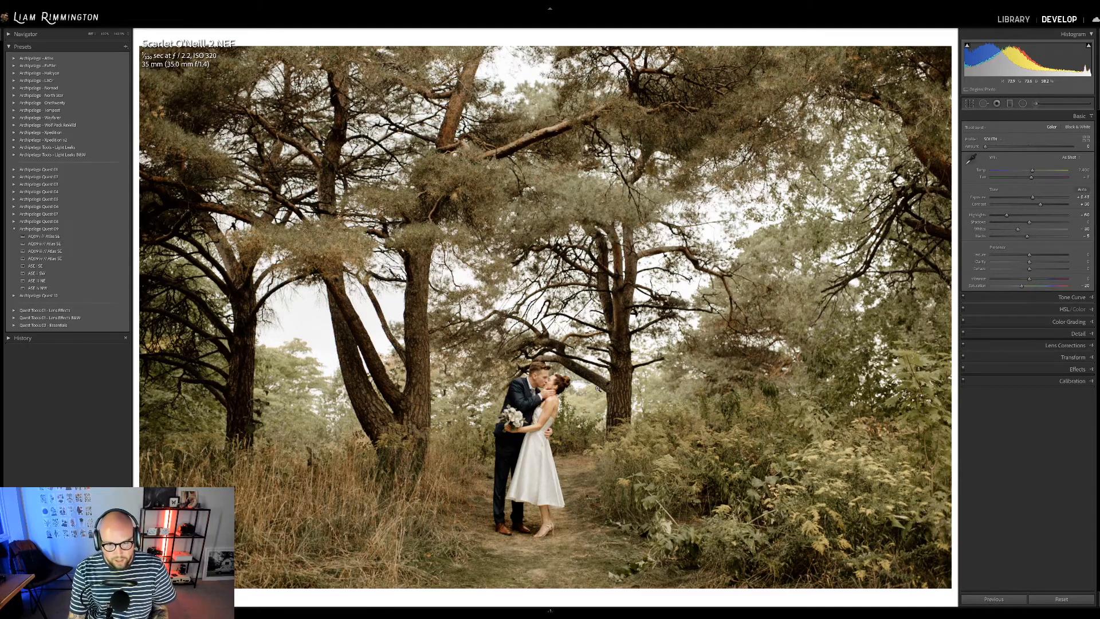
key("backslash")
key("backslash")
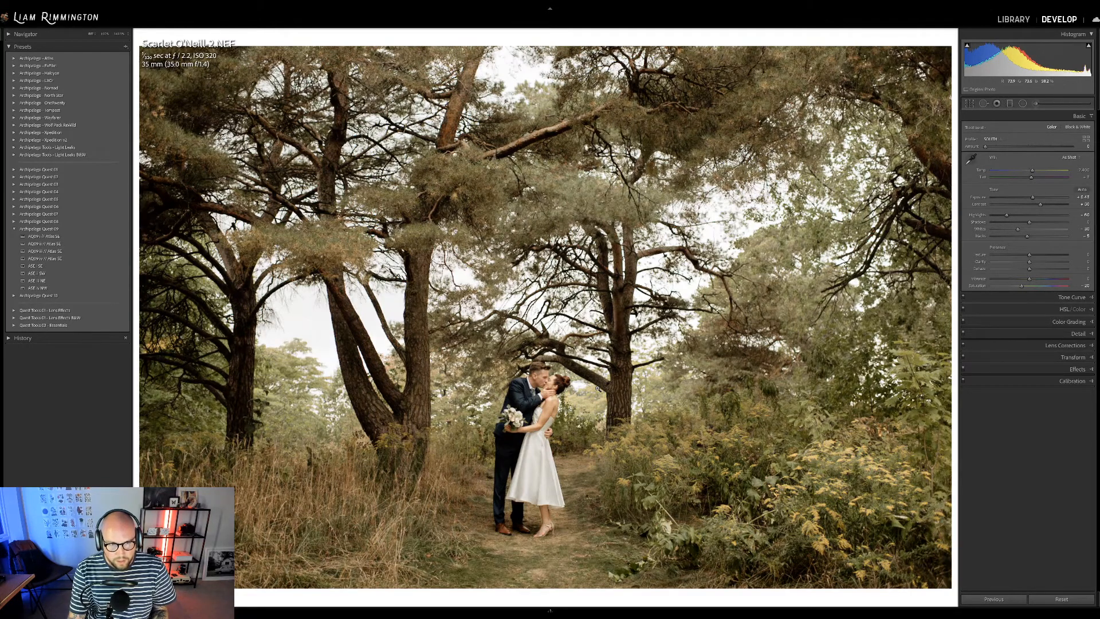
key("backslash")
key("backslash")
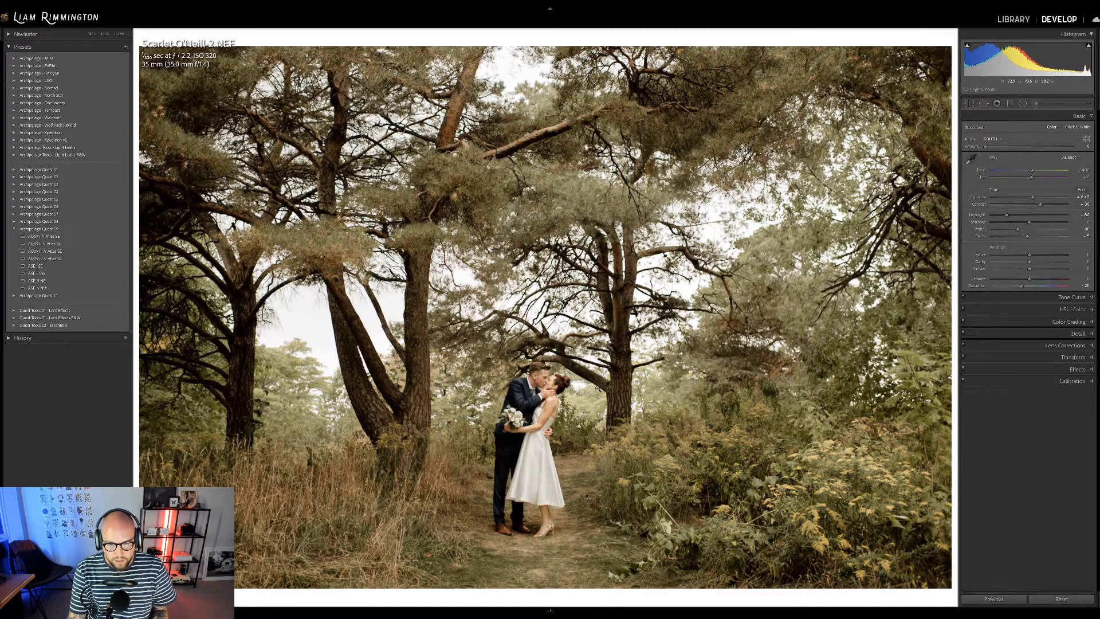
key("backslash")
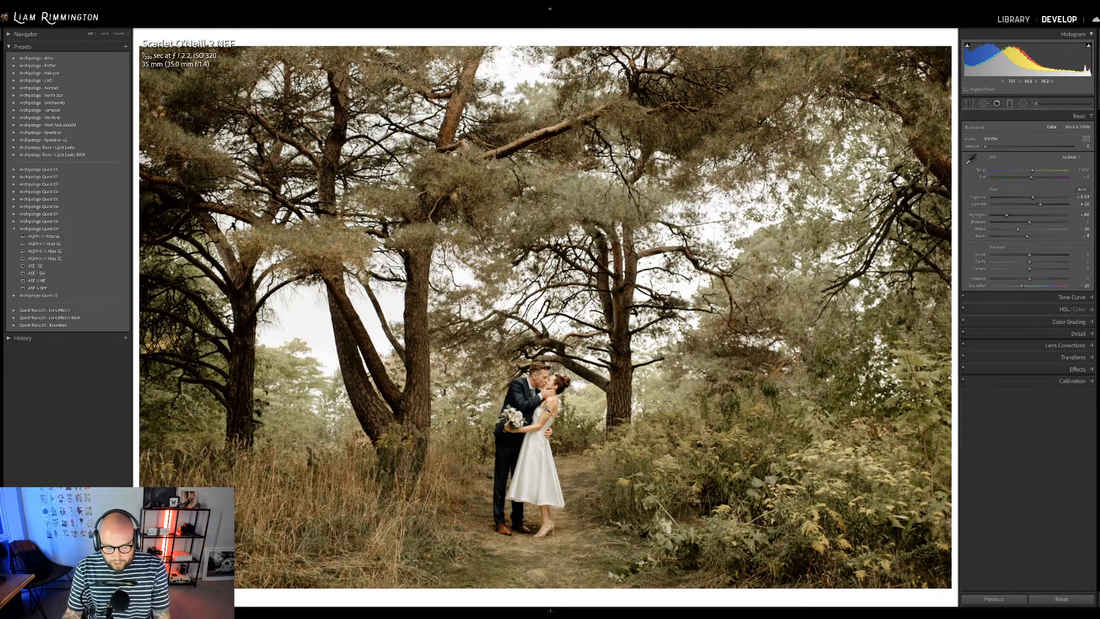
key("y")
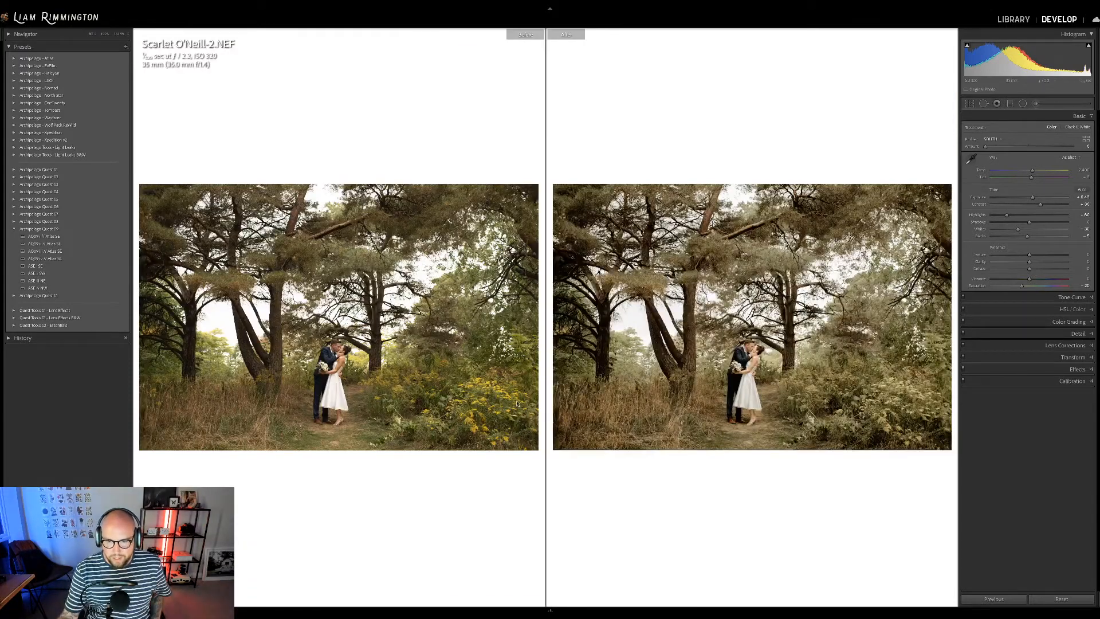
left_click(746, 380)
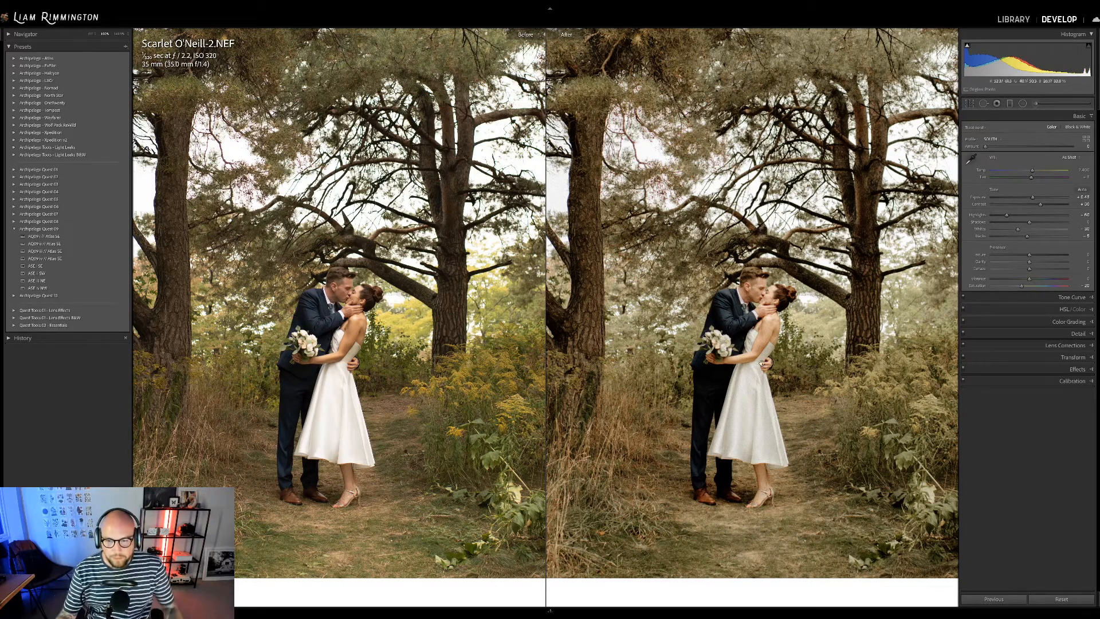
left_click(710, 326)
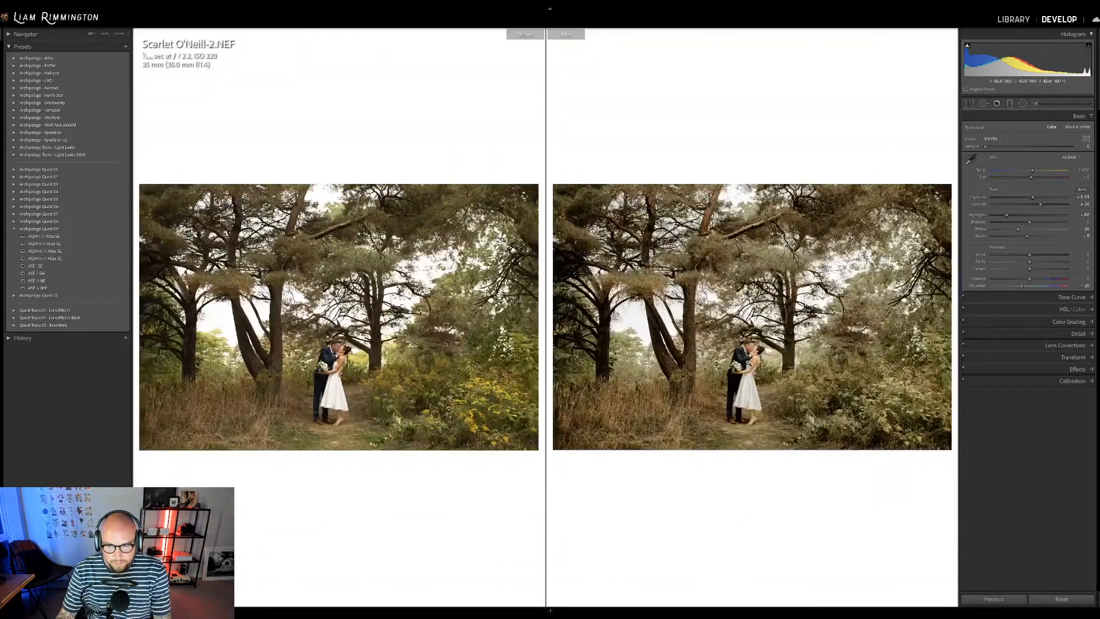
Open the seventh photo, the portrait with the spiked floral crown, in Develop, raise its exposure and slightly warm its color temperature.
key("g")
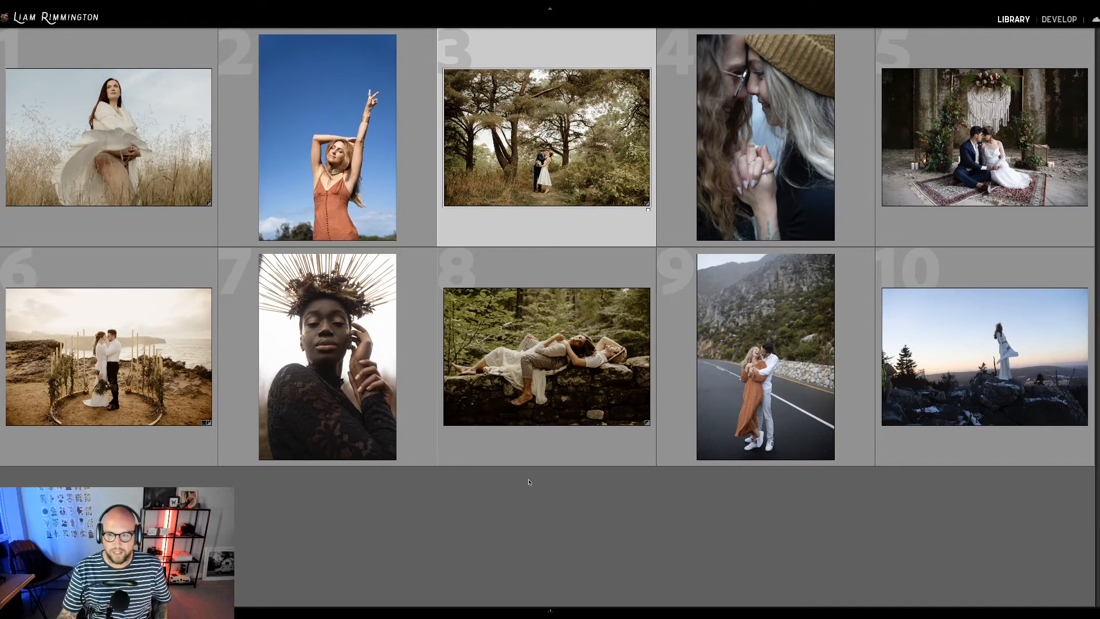
left_click(364, 394)
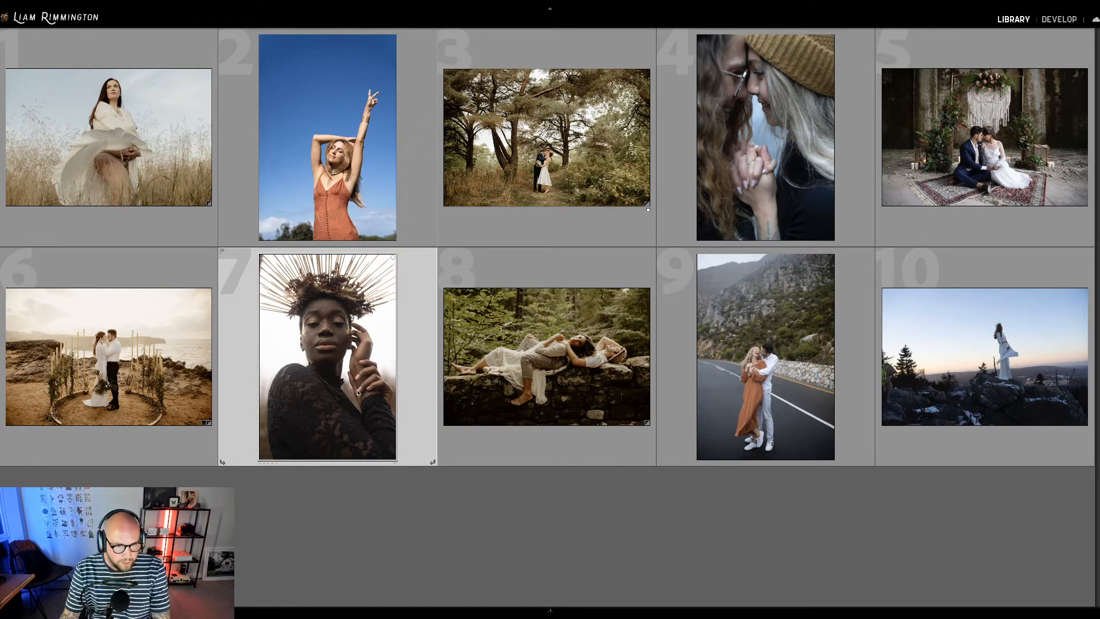
key("d")
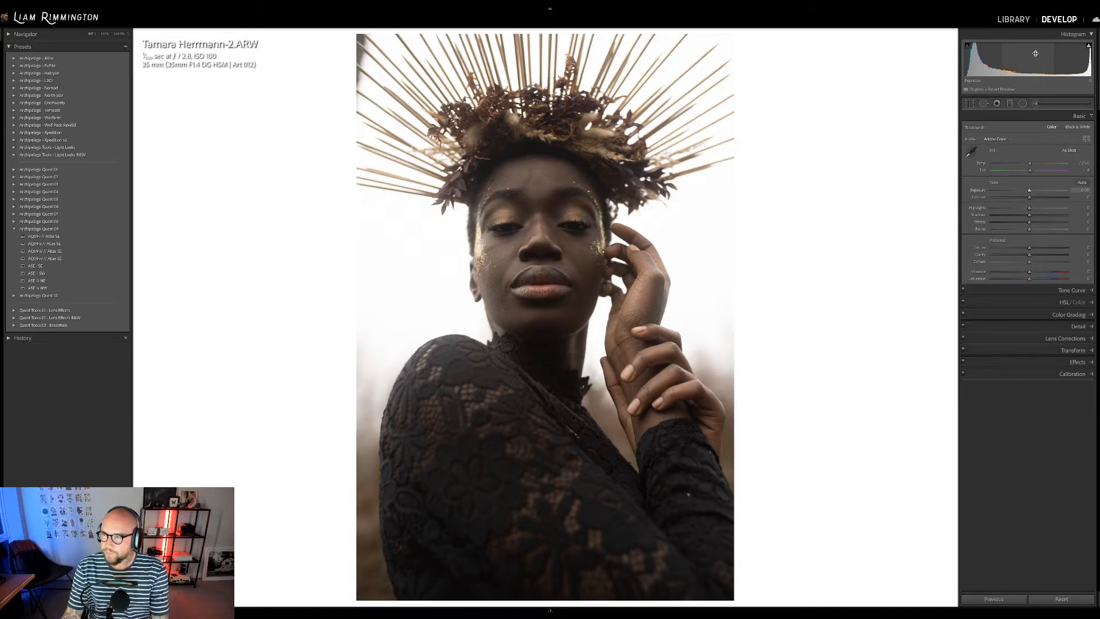
left_click_drag(974, 60, 989, 60)
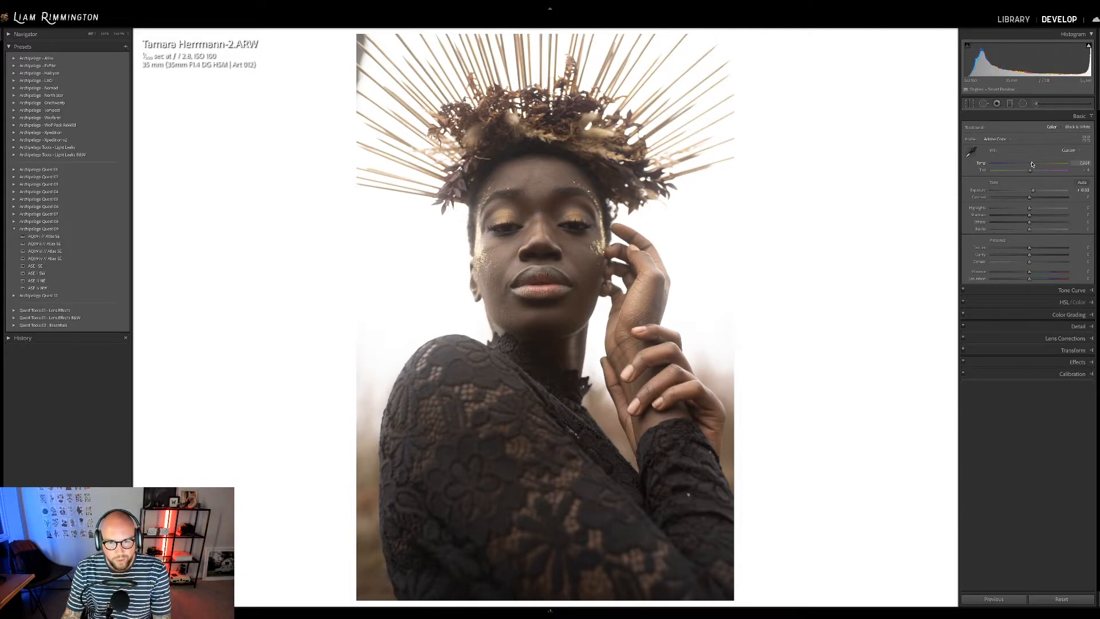
Fine-tune the floral crown portrait's color temperature, apply the third Atlas preset from Archipelago Quest 09 and raise the exposure slightly.
left_click_drag(1032, 164, 1031, 165)
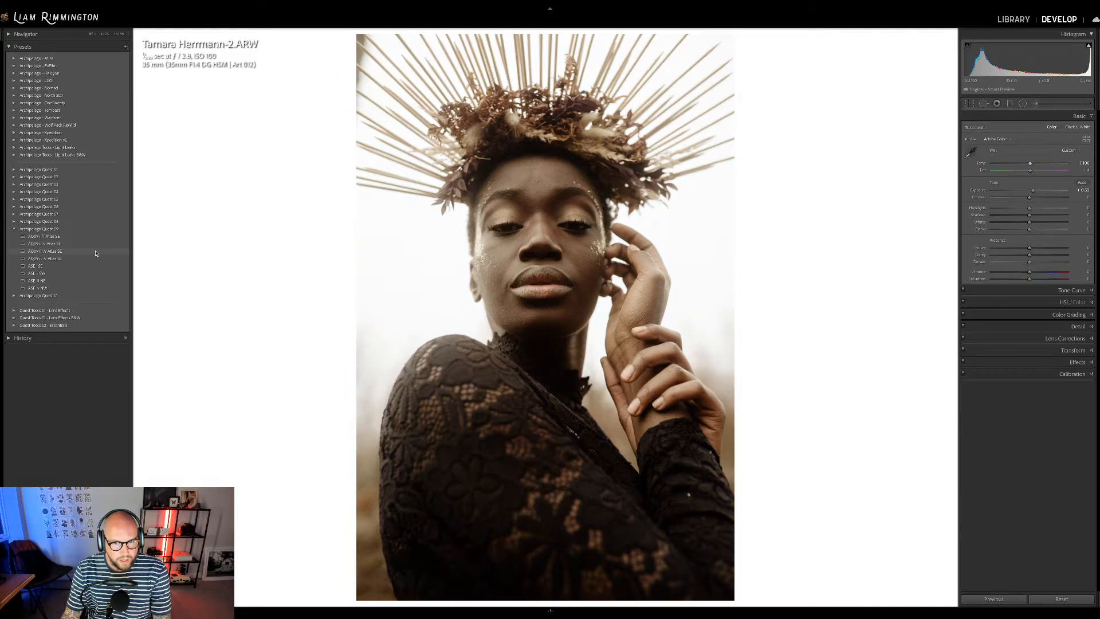
left_click(95, 253)
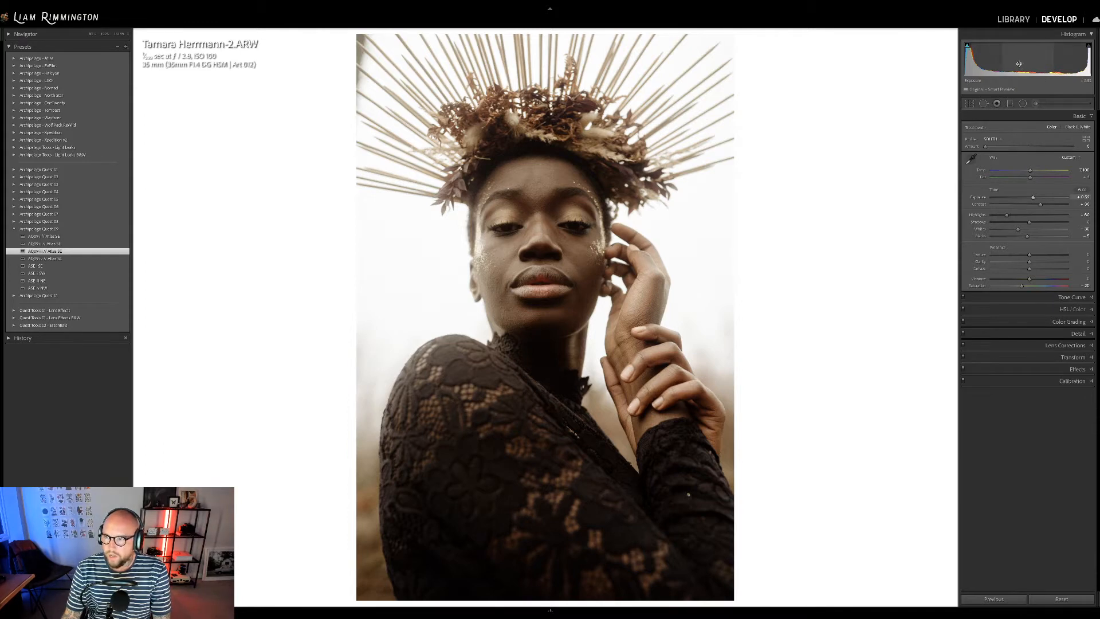
left_click_drag(1018, 63, 1025, 63)
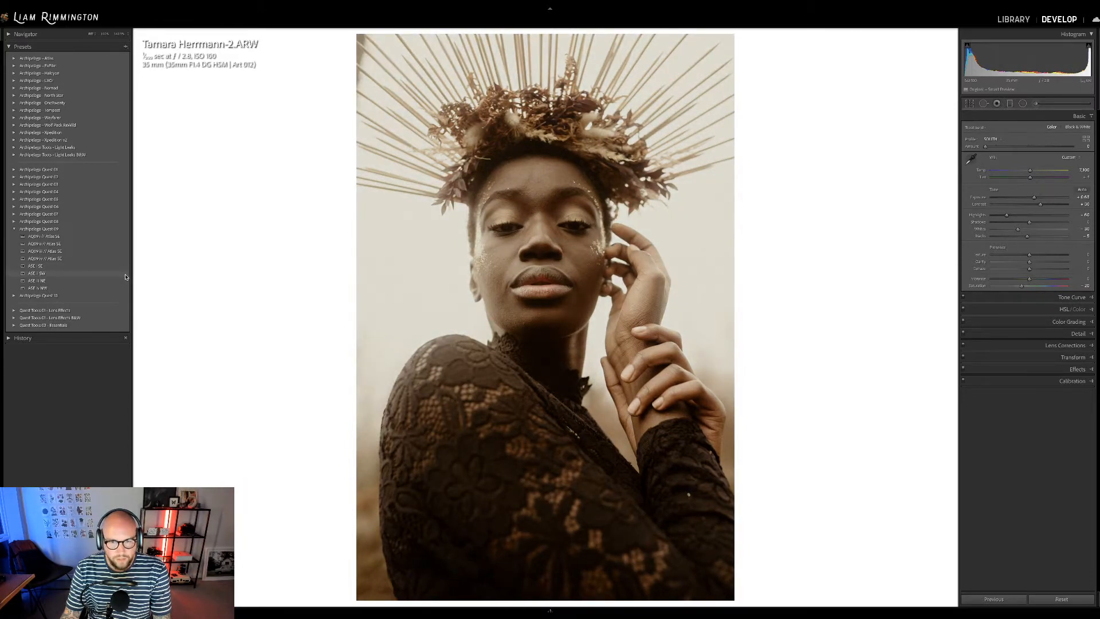
Apply the second ASE preset to the floral crown portrait, brighten it slightly and reduce the profile amount to 130.
left_click(126, 275)
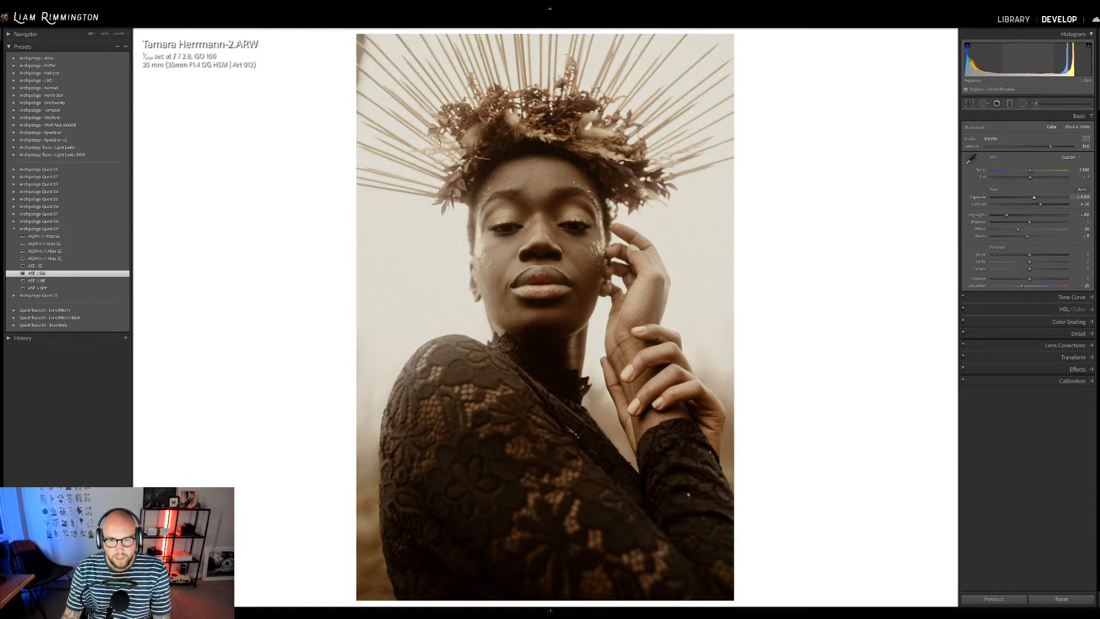
left_click_drag(974, 63, 976, 63)
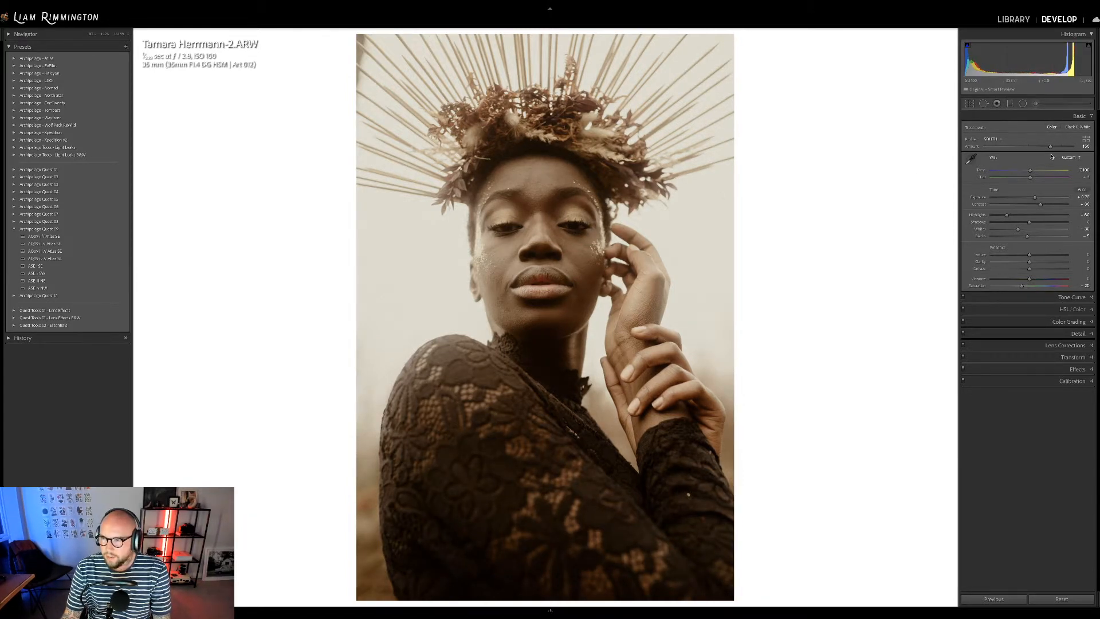
left_click_drag(1050, 146, 1043, 148)
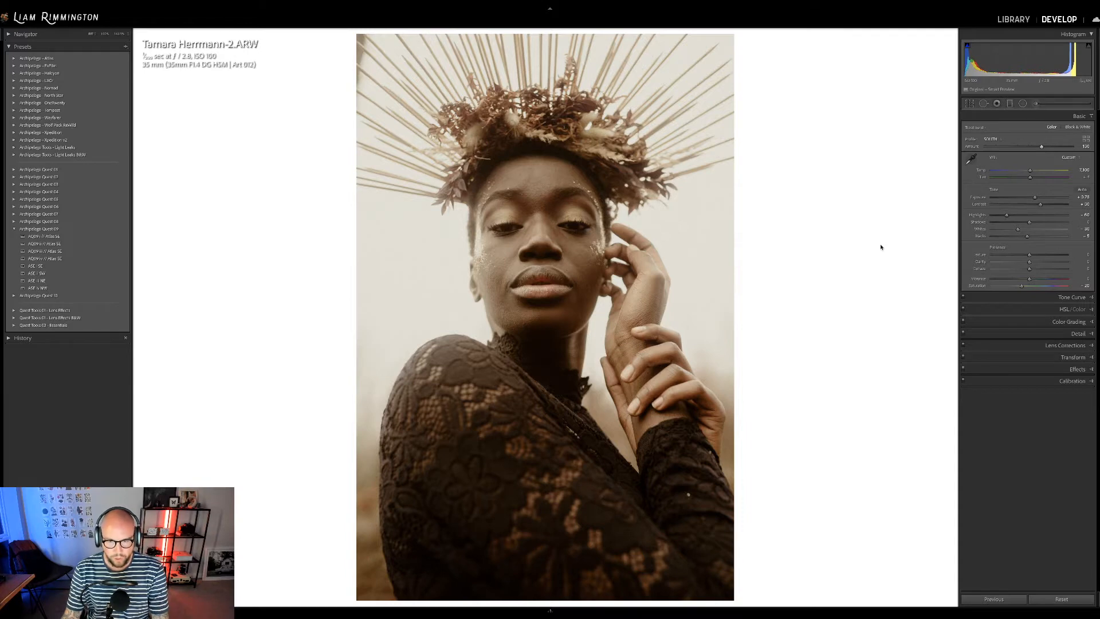
Compare the floral crown portrait before and after the edit, first full frame and then side by side.
key("backslash")
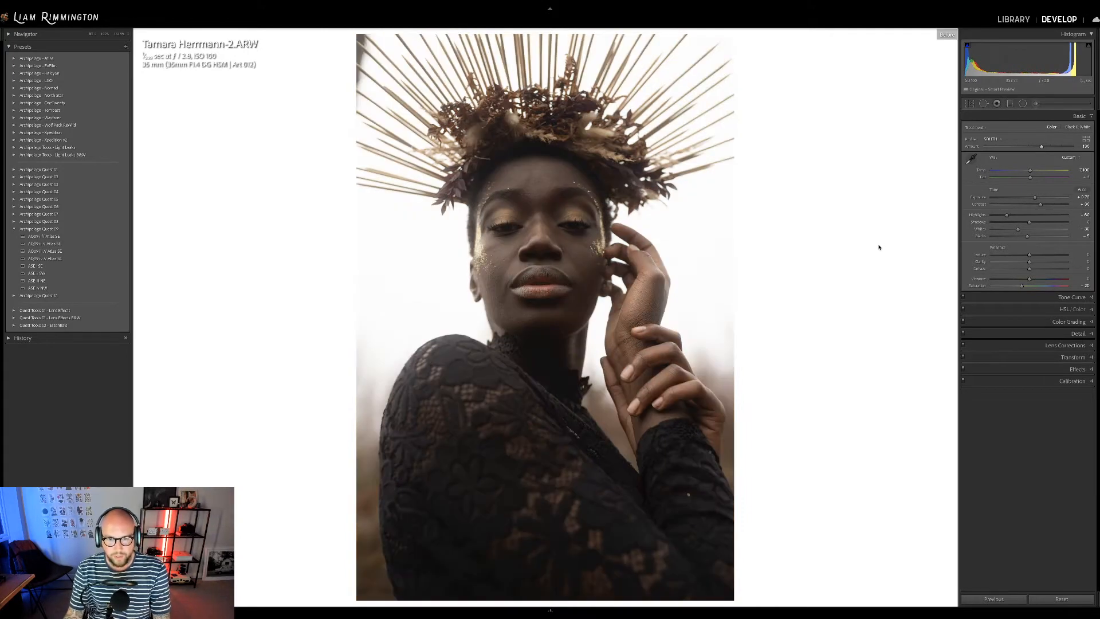
key("backslash")
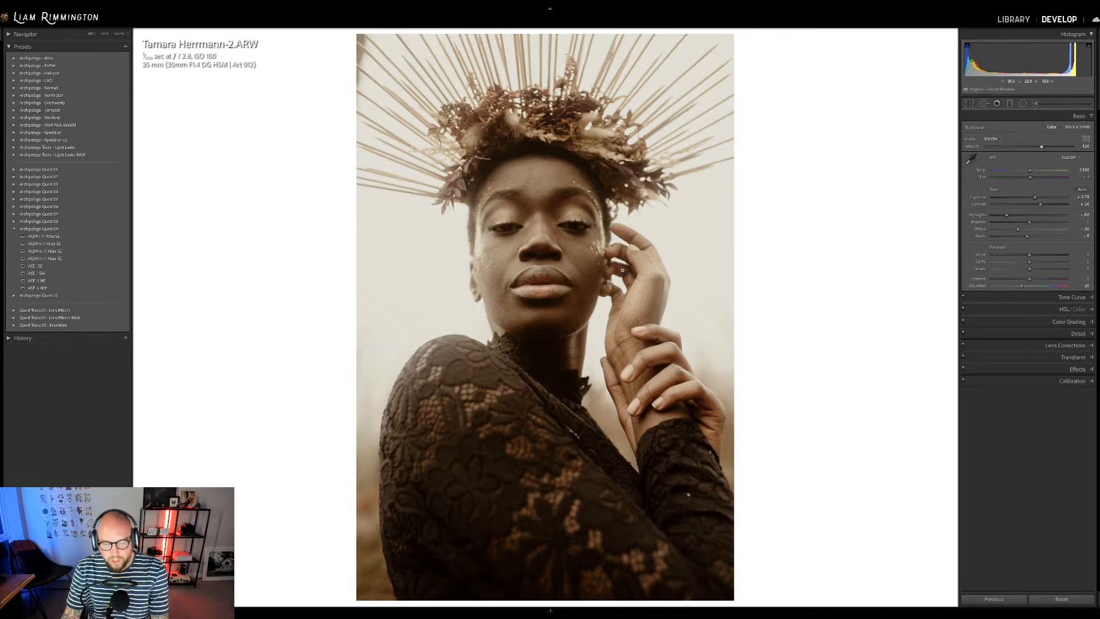
key("y")
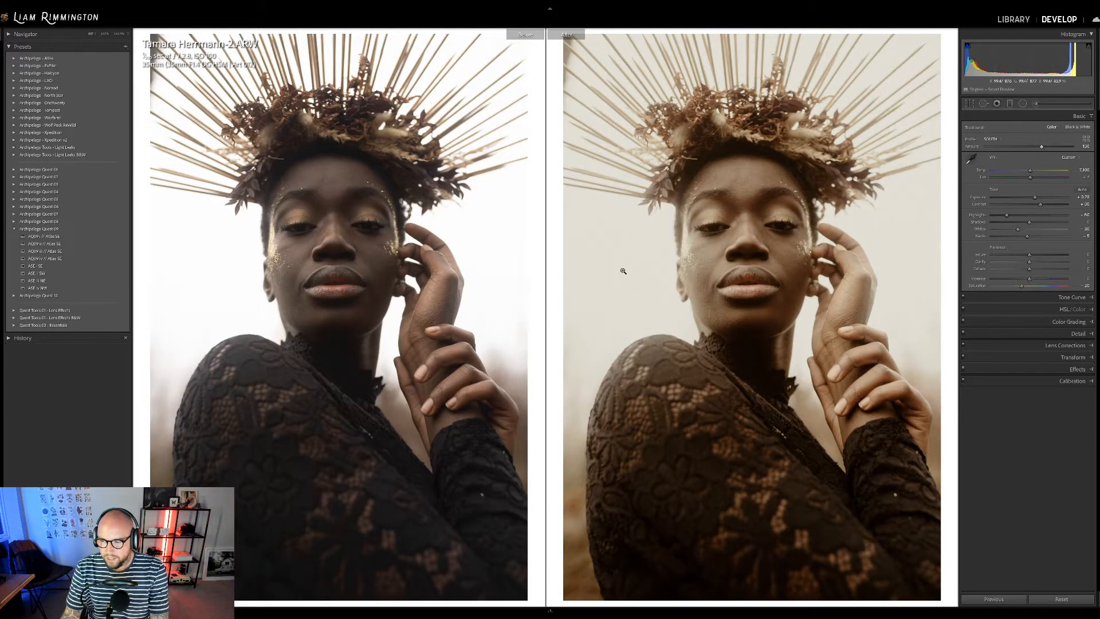
key("y")
Create a virtual copy of the floral crown portrait and show it in Reference View with the original portrait as the reference photo.
right_click(499, 256)
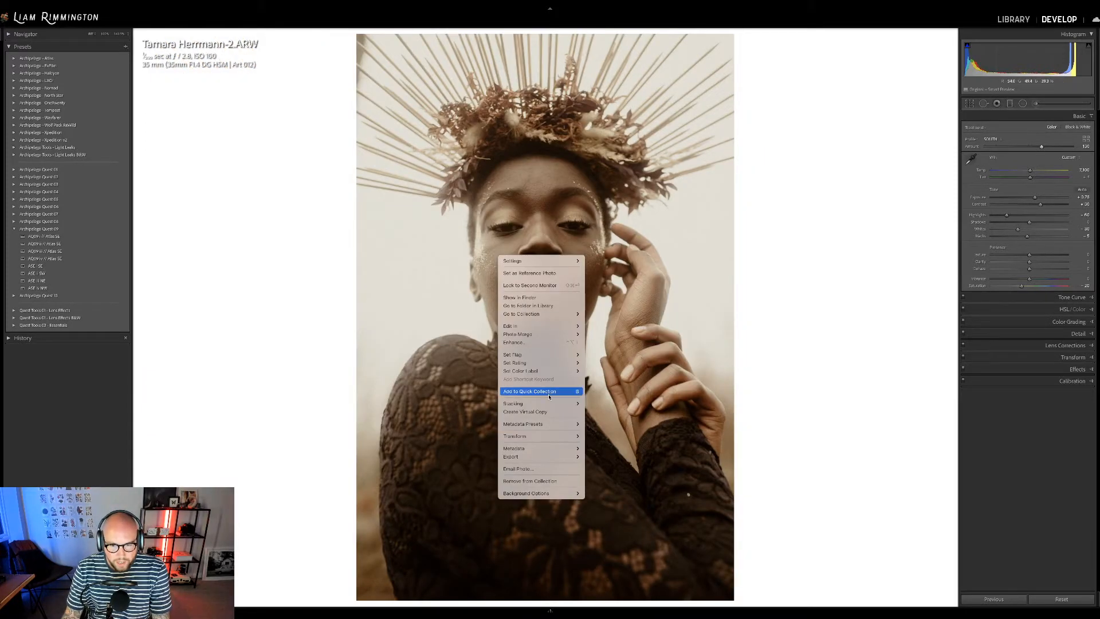
left_click(540, 414)
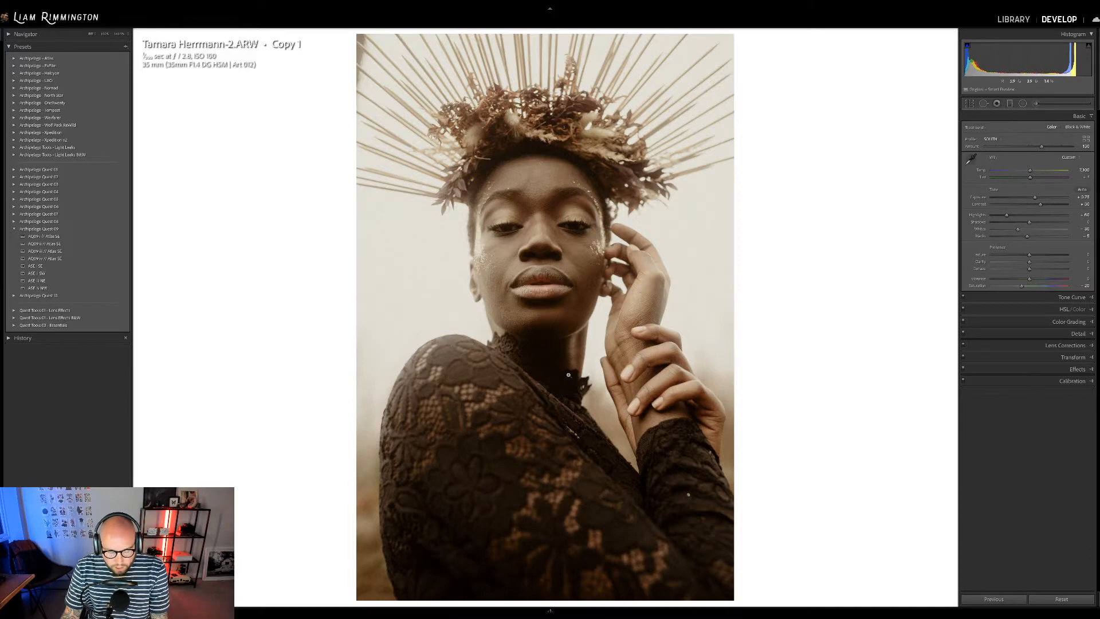
key("shift+r")
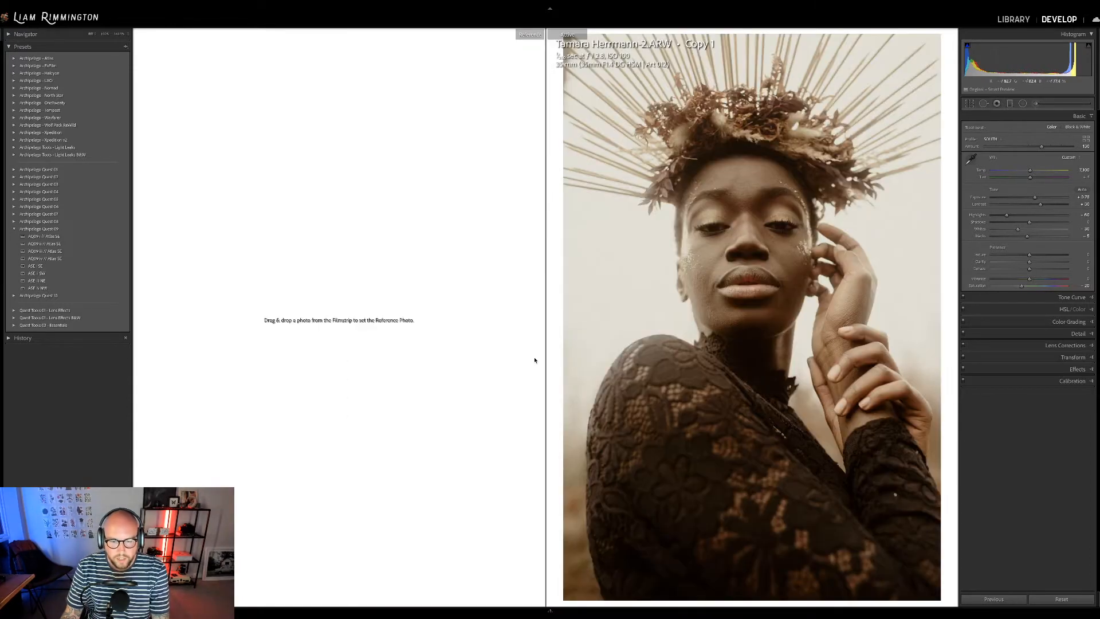
mouse_move(426, 601)
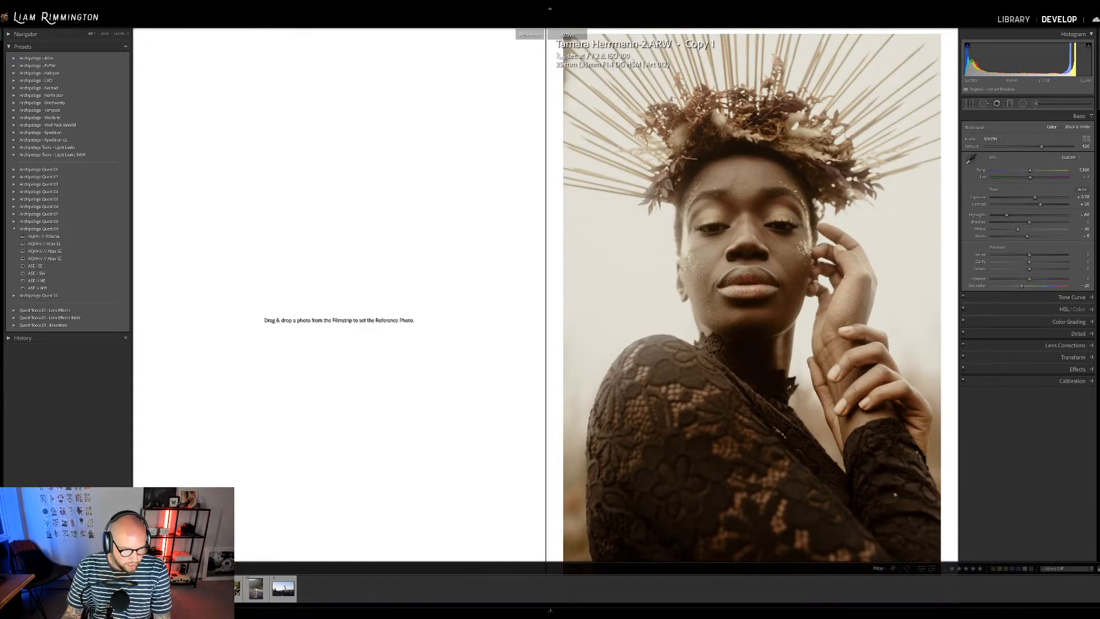
left_click_drag(279, 589, 281, 366)
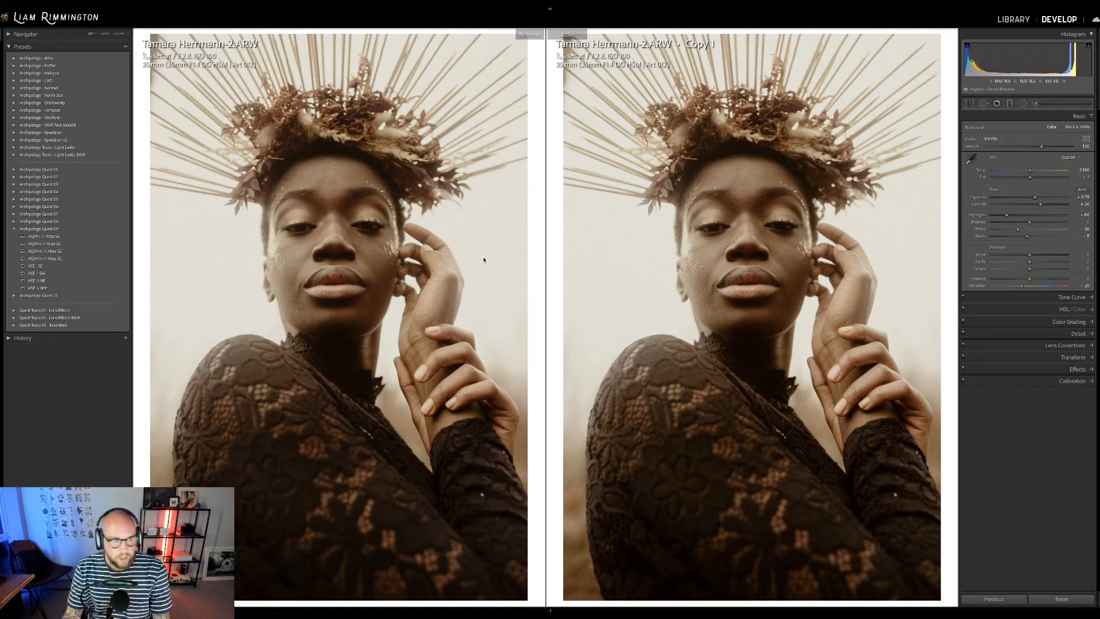
Apply the fourth Atlas preset, a black-and-white look, to the virtual copy, raise its profile amount to the maximum and brighten it slightly.
left_click(82, 258)
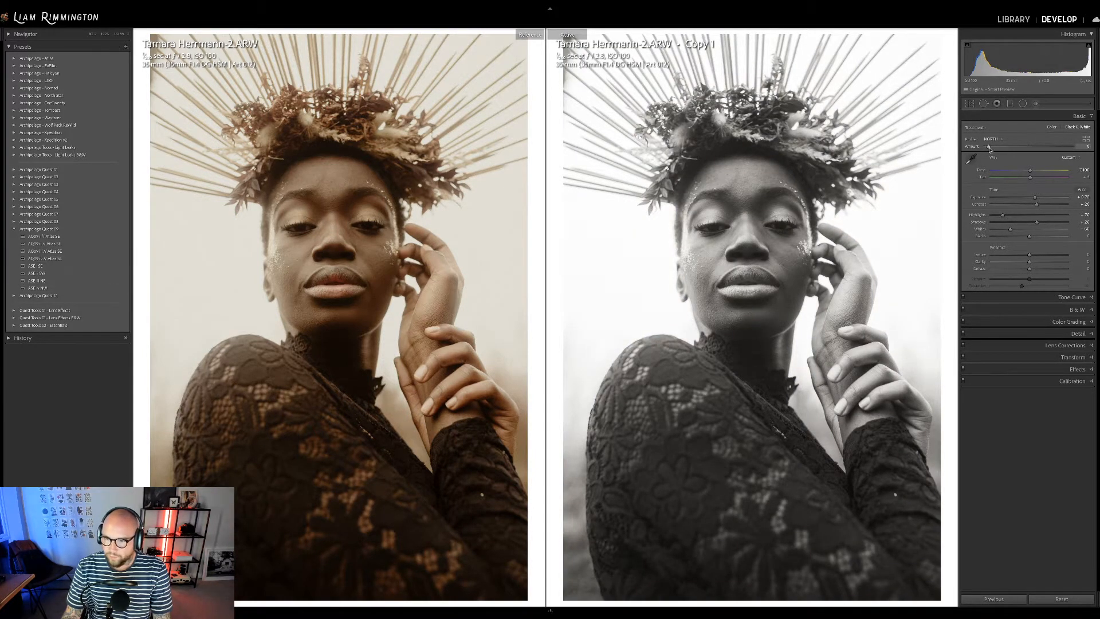
left_click_drag(985, 148, 1097, 150)
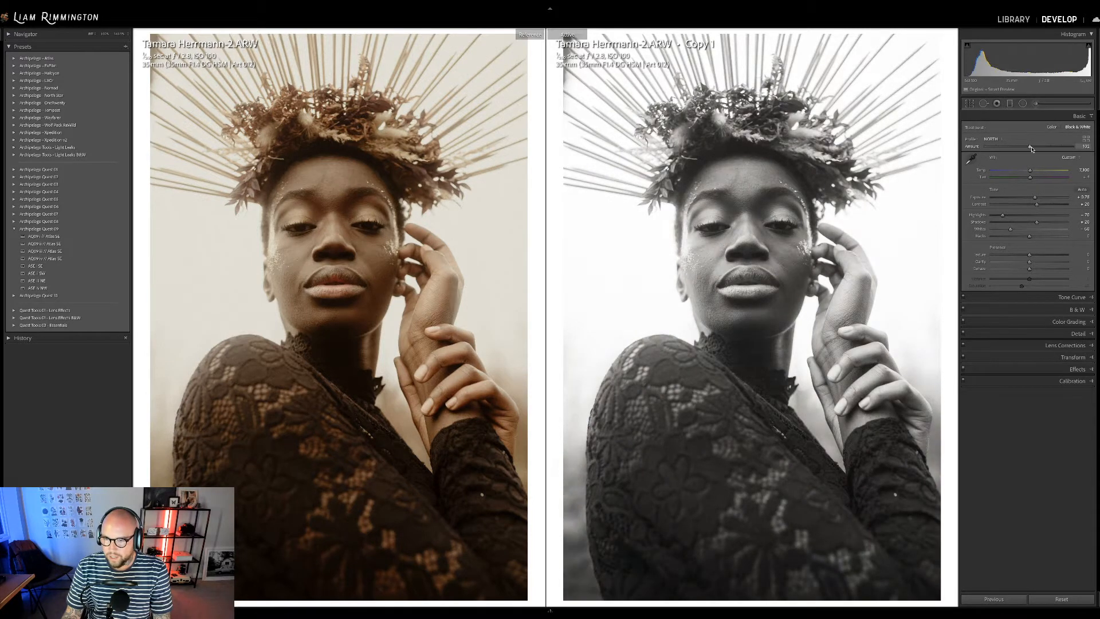
mouse_move(1071, 147)
left_mouse_down()
mouse_move(964, 153)
mouse_move(1091, 148)
left_mouse_up()
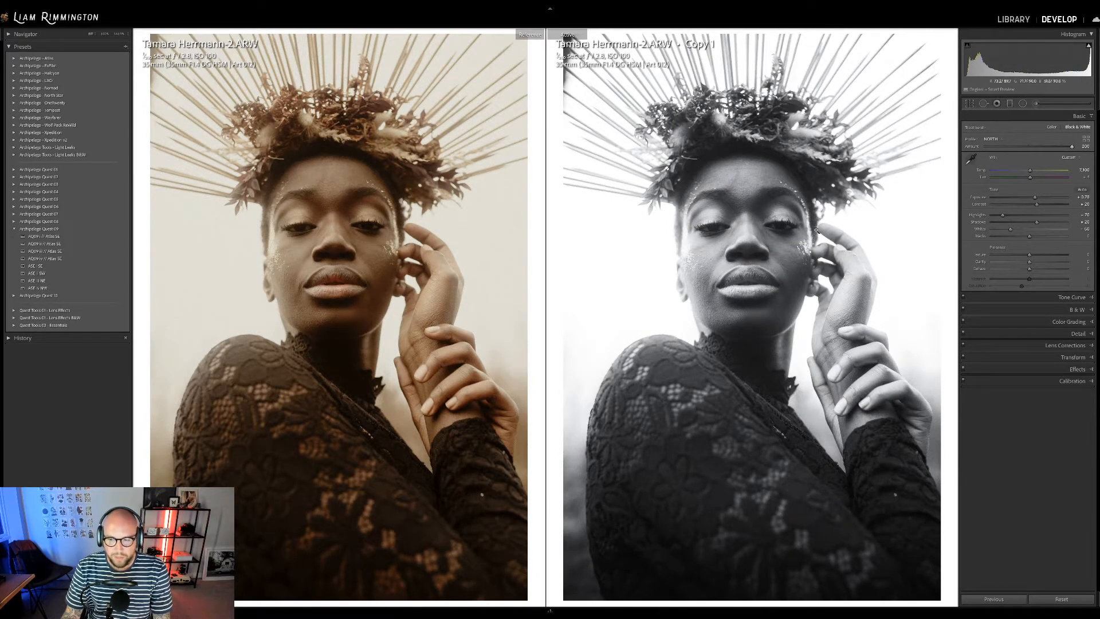
left_click_drag(1034, 197, 1034, 197)
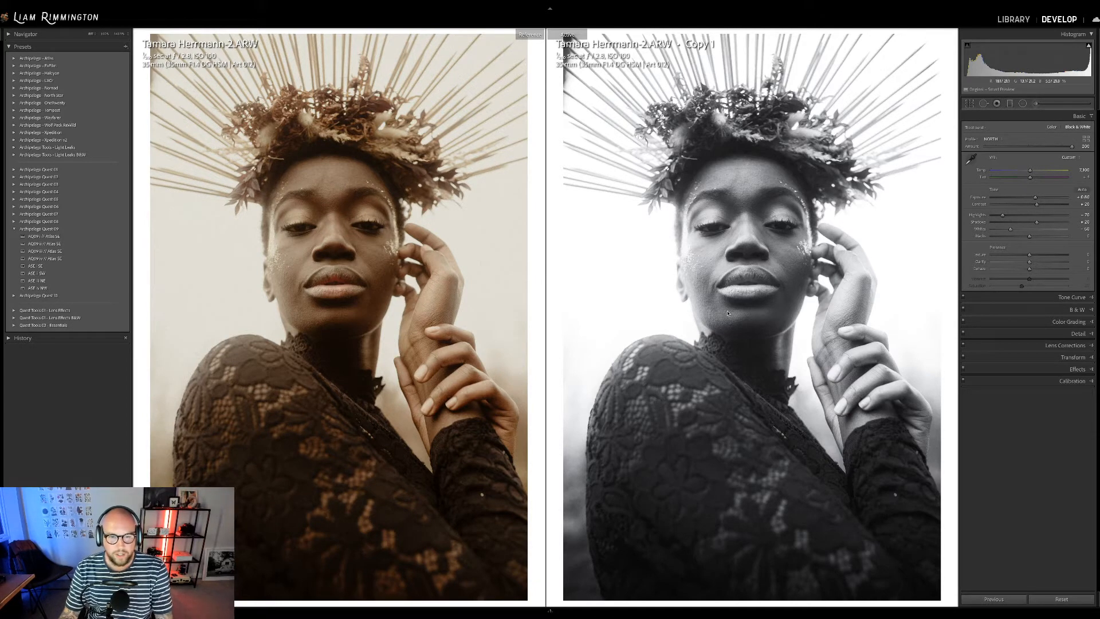
In the Library grid, group the color portrait and its black-and-white copy into a collapsed stack and clear the selection.
key("g")
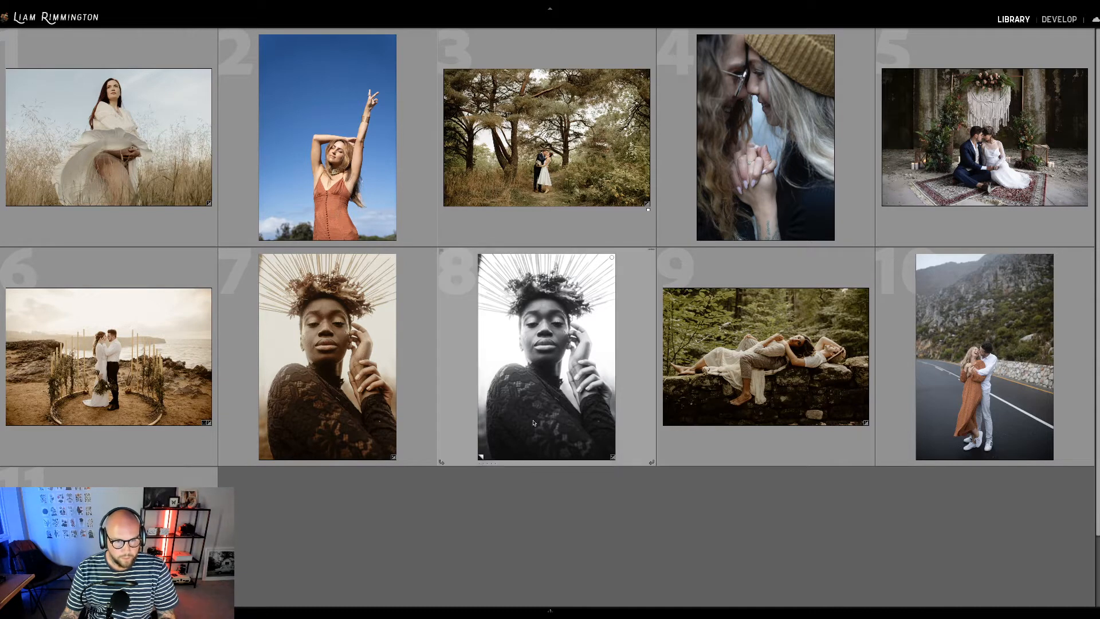
right_click(303, 387)
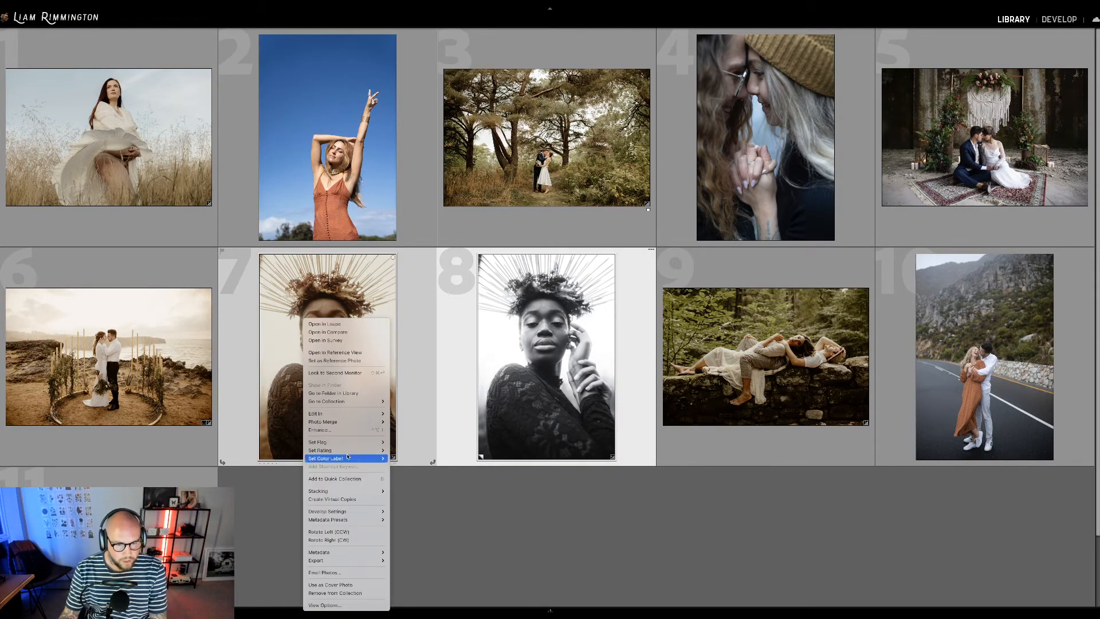
mouse_move(361, 488)
left_click(424, 491)
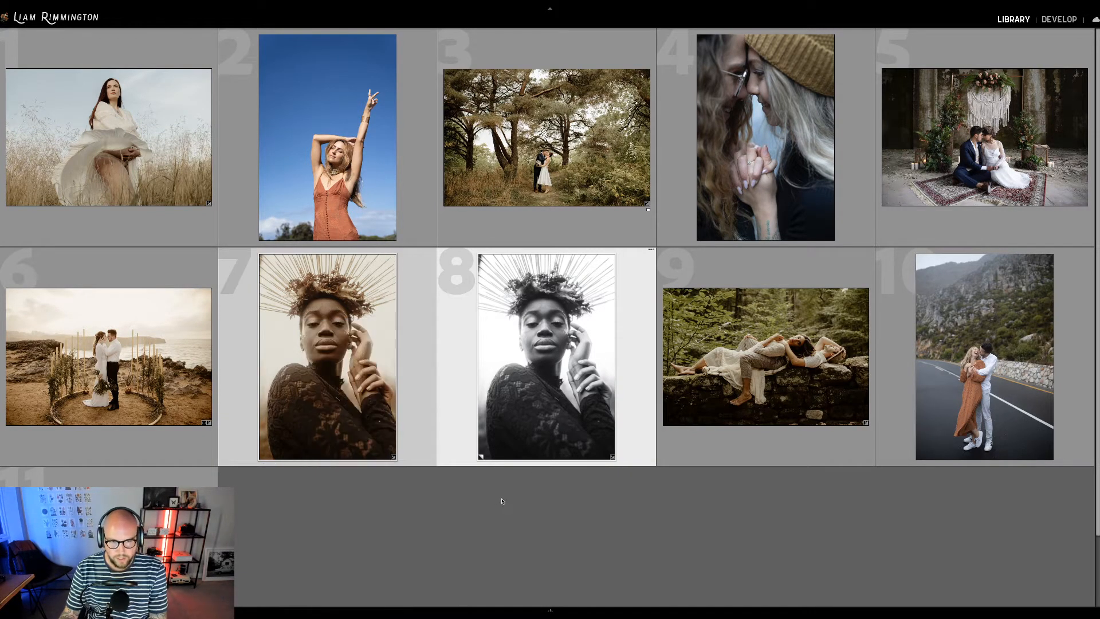
left_click(445, 508)
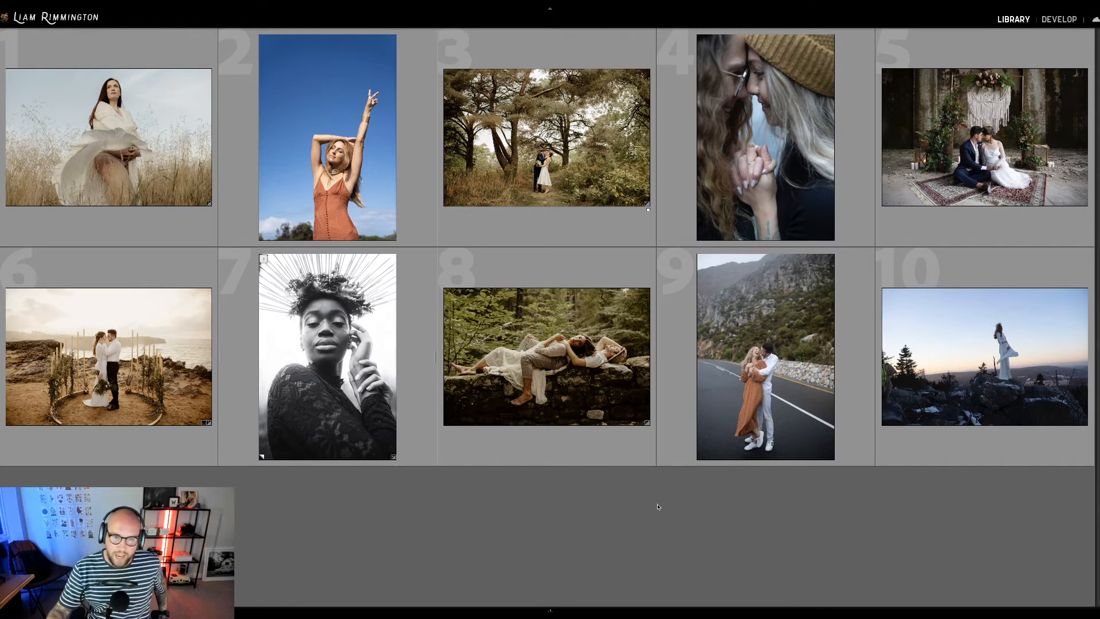
Open the second photo, the woman in the orange dress against the blue sky, in Develop and examine her and the sky up close.
left_click(382, 215)
key("d")
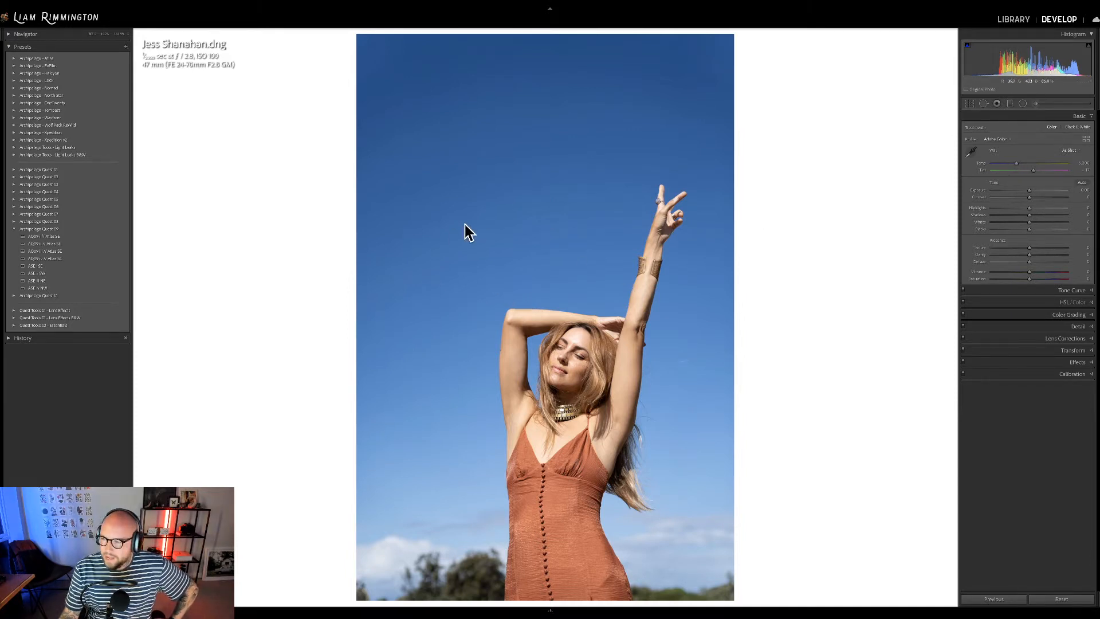
left_click(602, 241)
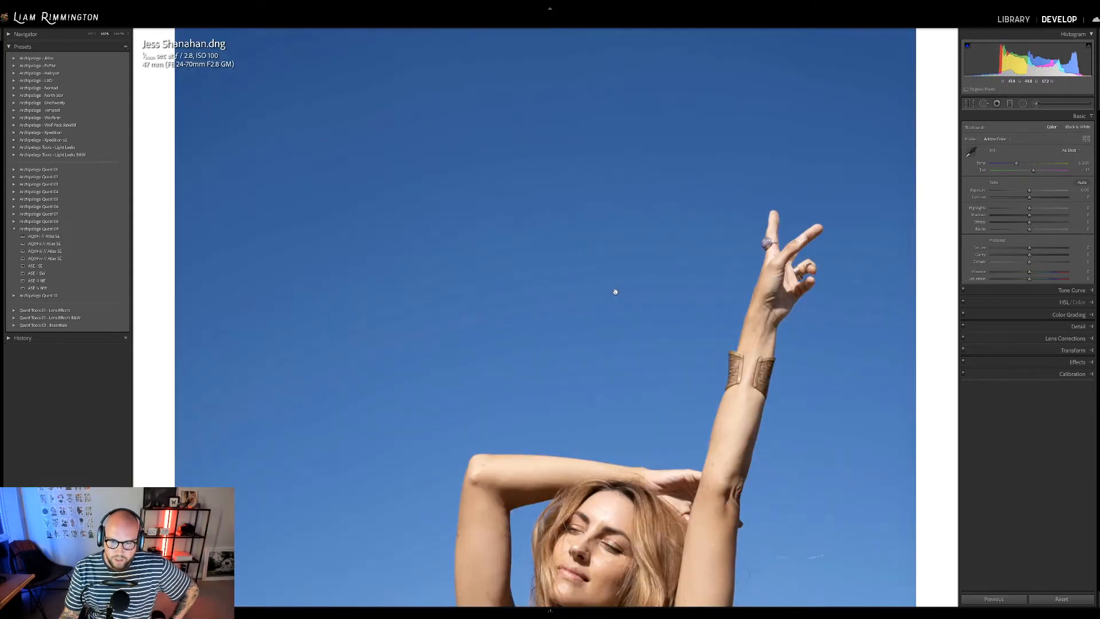
left_click(624, 250)
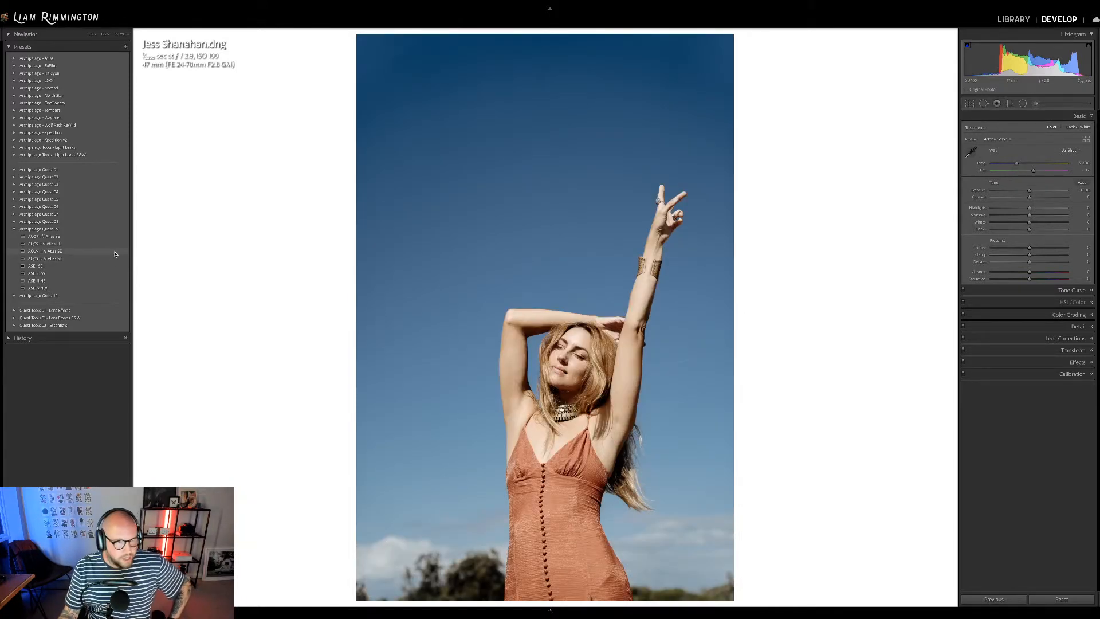
Apply the third Atlas preset to the orange dress photo with a profile amount of 90, and add the Lens Correction 1 preset from Essentials.
left_click(114, 253)
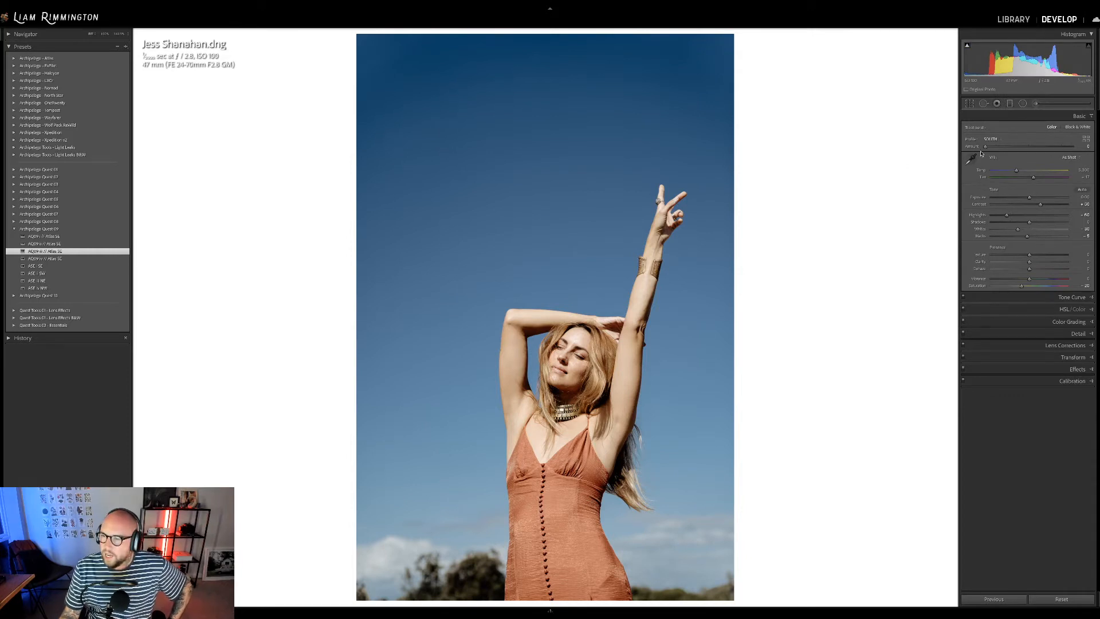
left_click_drag(986, 147, 1027, 153)
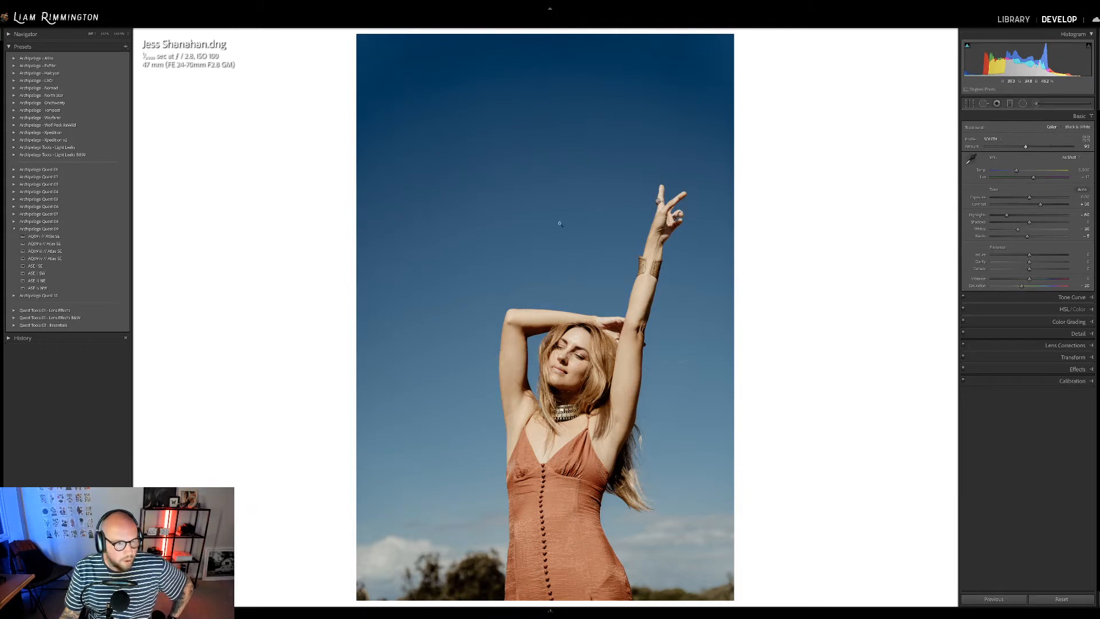
left_click(14, 325)
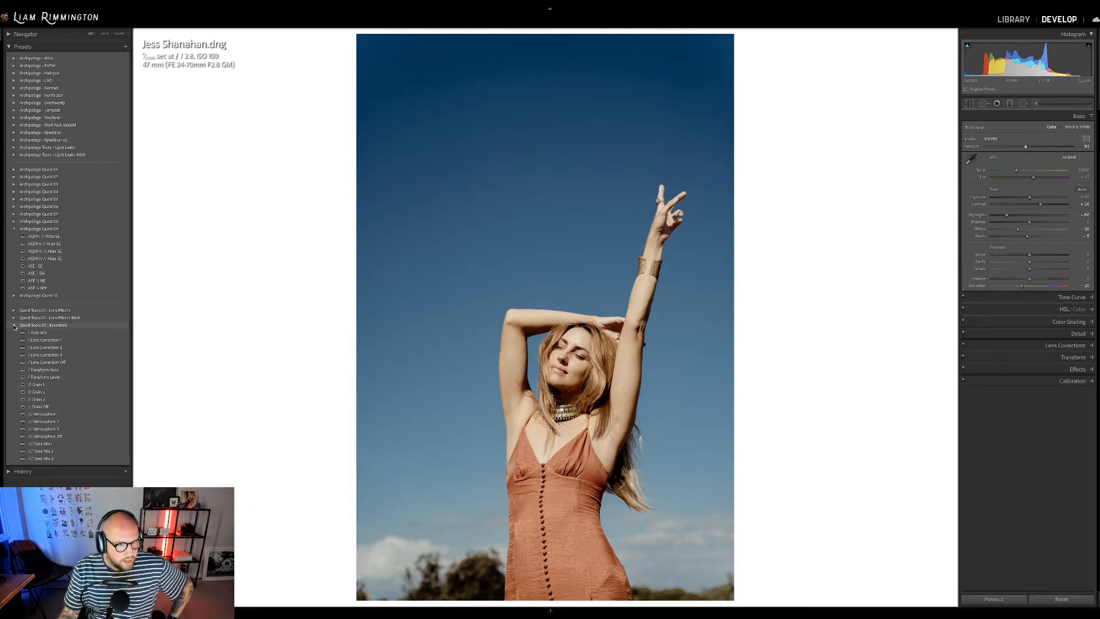
left_click(86, 342)
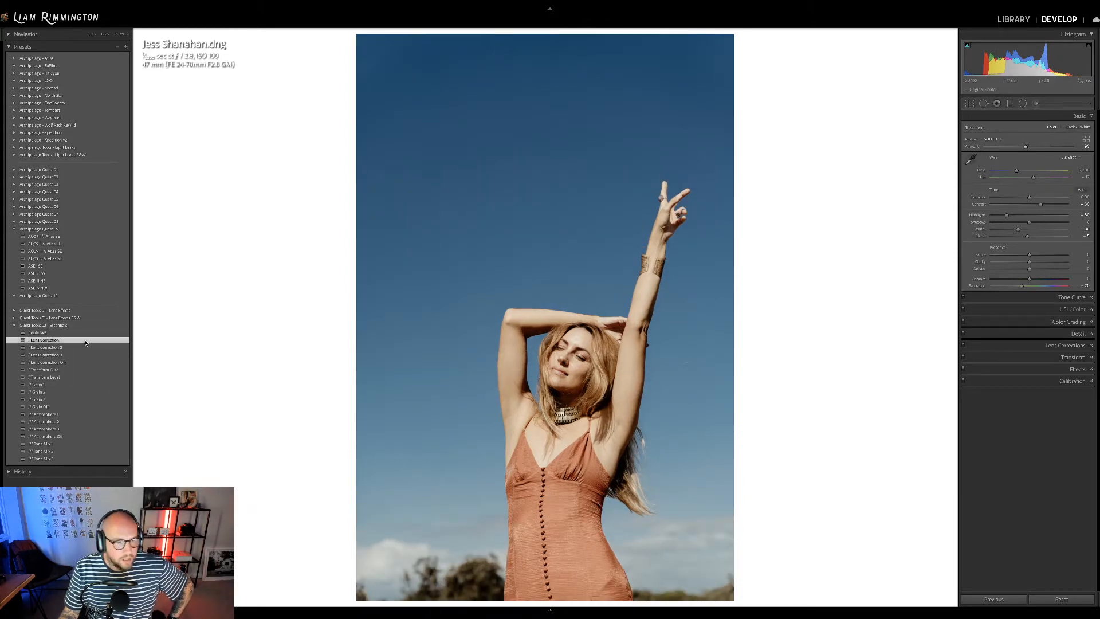
left_click(15, 326)
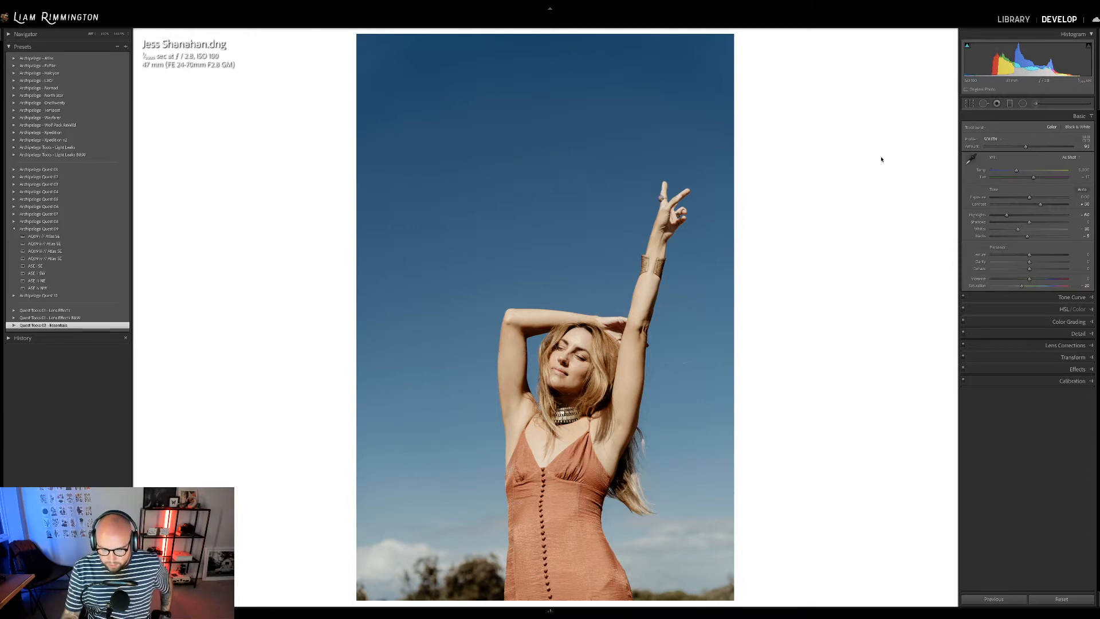
Compare the orange dress photo before and after the edit, full frame and side by side.
key("backslash")
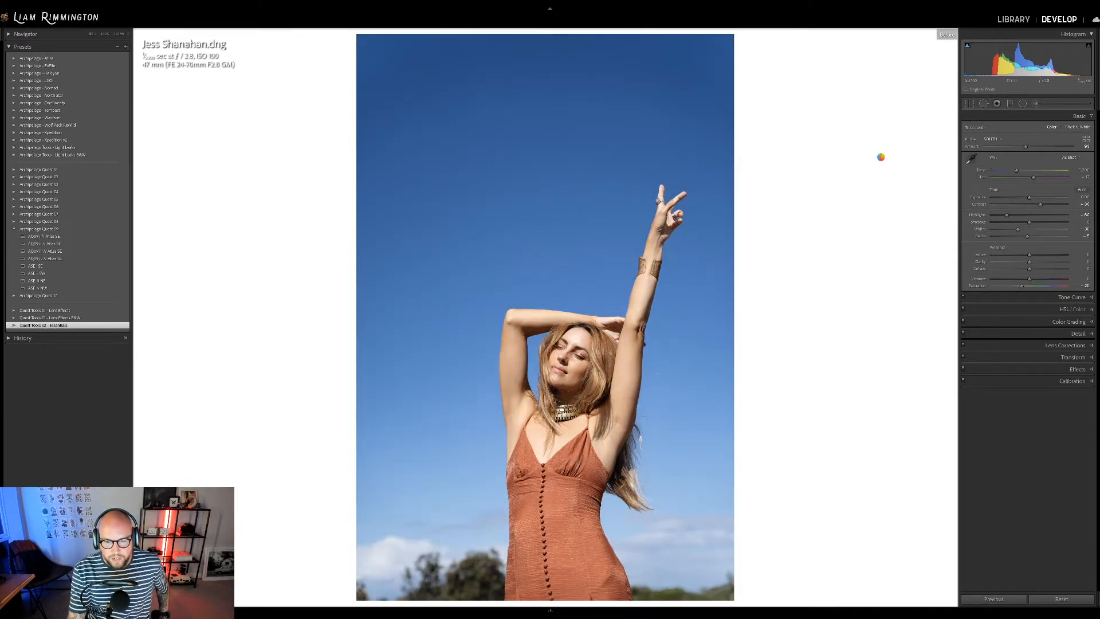
key("backslash")
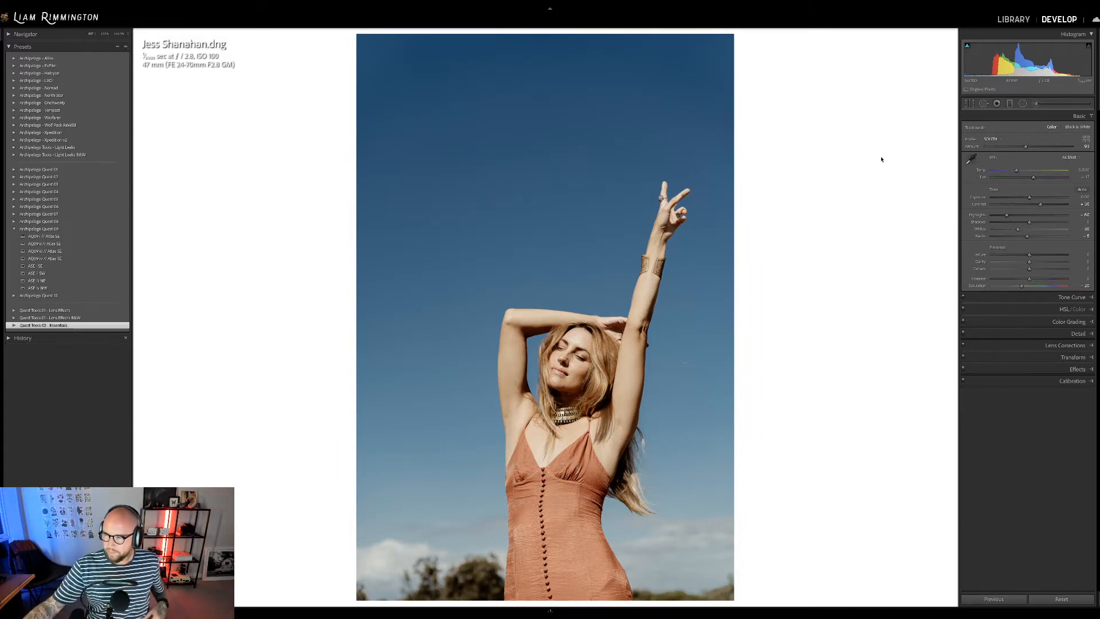
key("y")
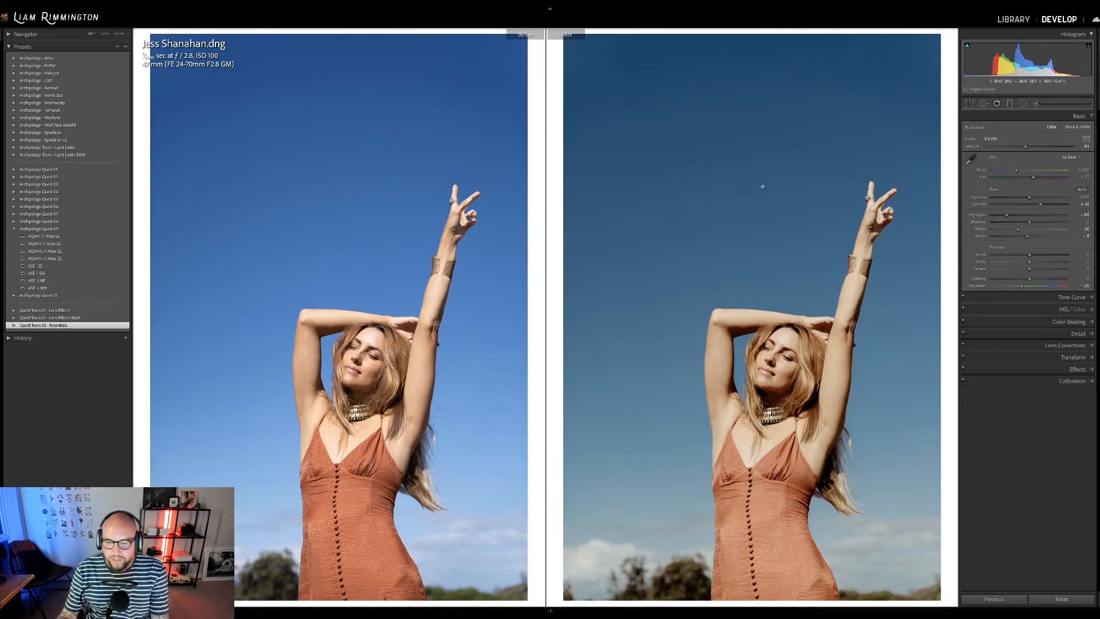
Open the fourth photo, the close-up of the couple with the mustard beanie, from the Library grid in Develop.
key("g")
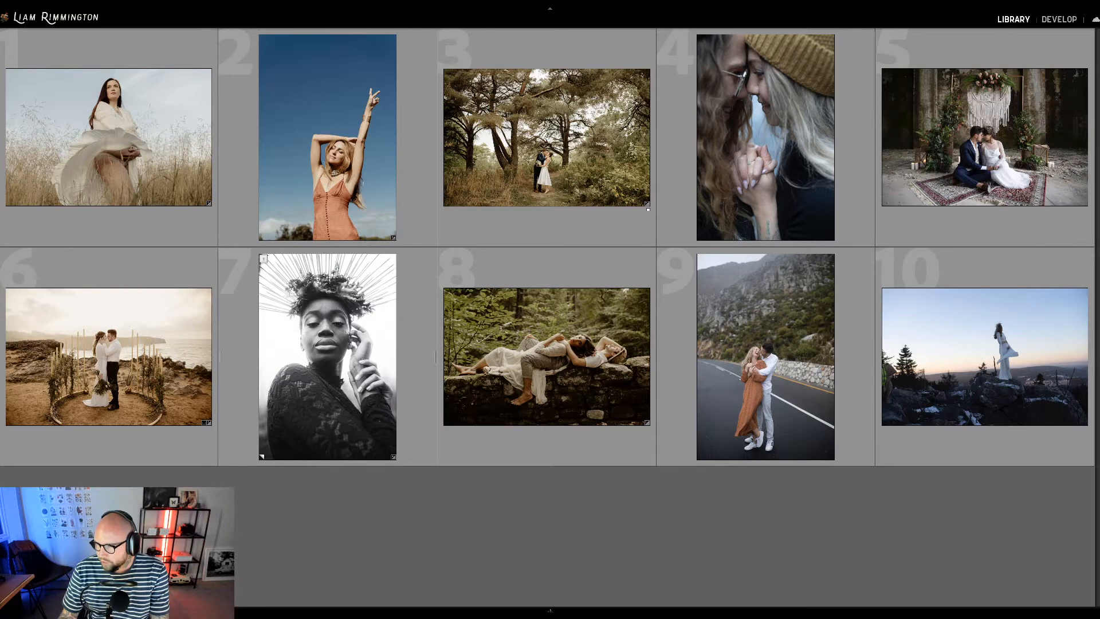
left_click(820, 133)
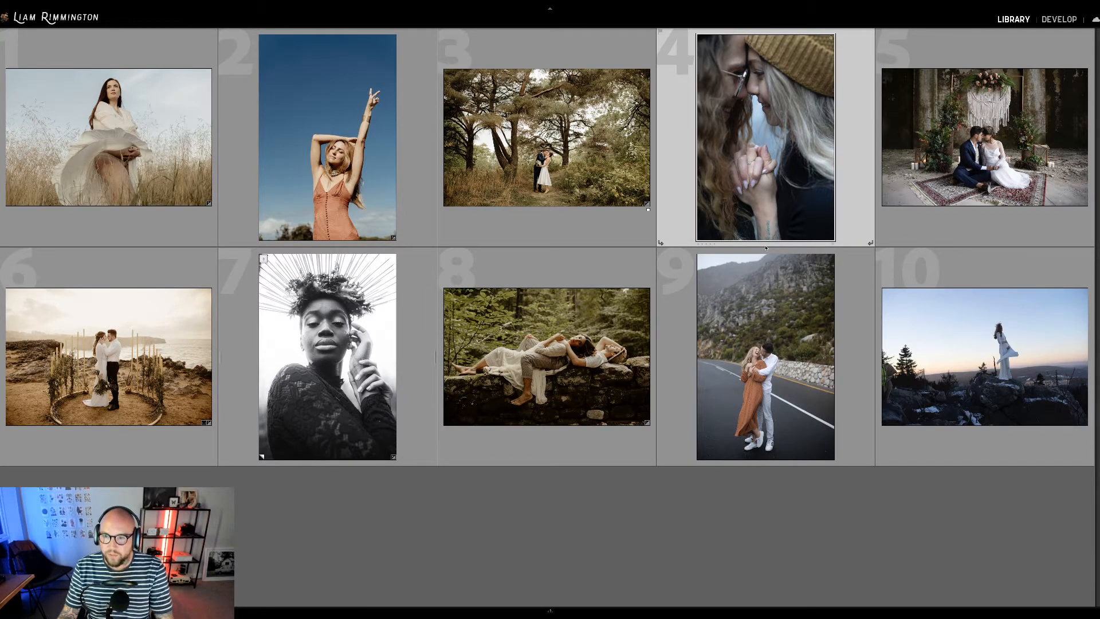
key("d")
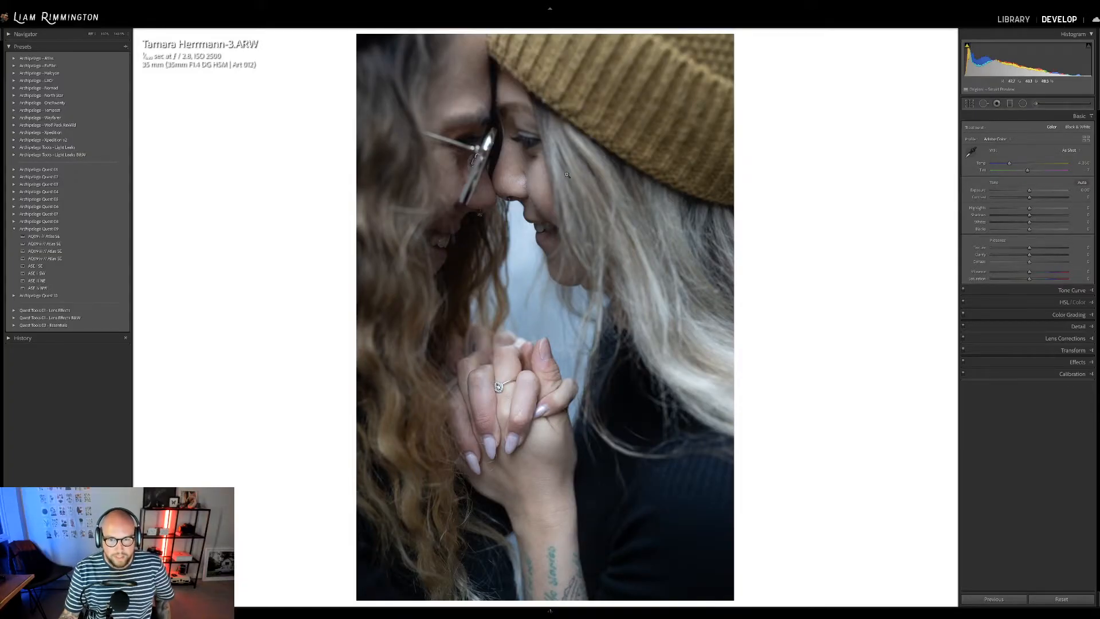
Warm the white balance and raise the exposure slightly on the beanie couple photo, and apply the first Atlas preset.
left_click_drag(1008, 168, 1017, 166)
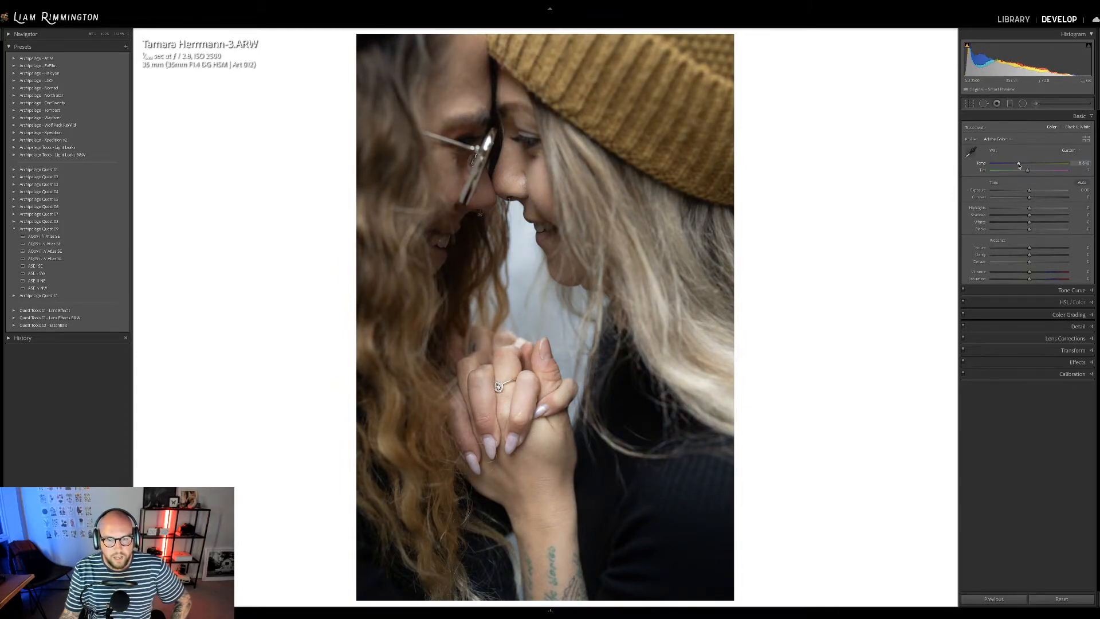
left_click_drag(1029, 192, 1032, 192)
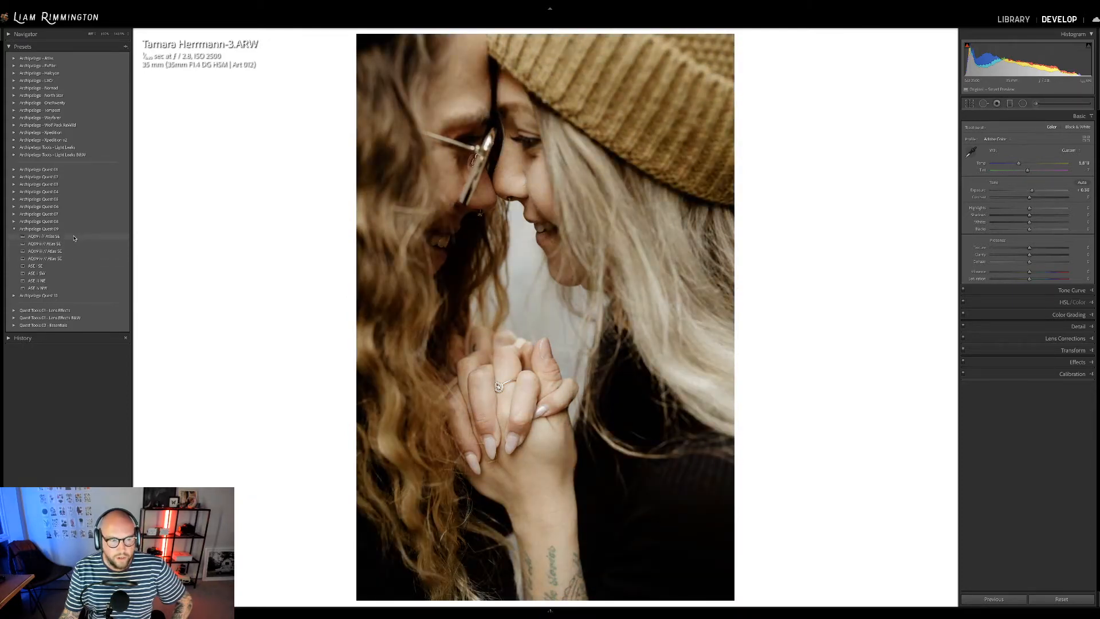
left_click(73, 238)
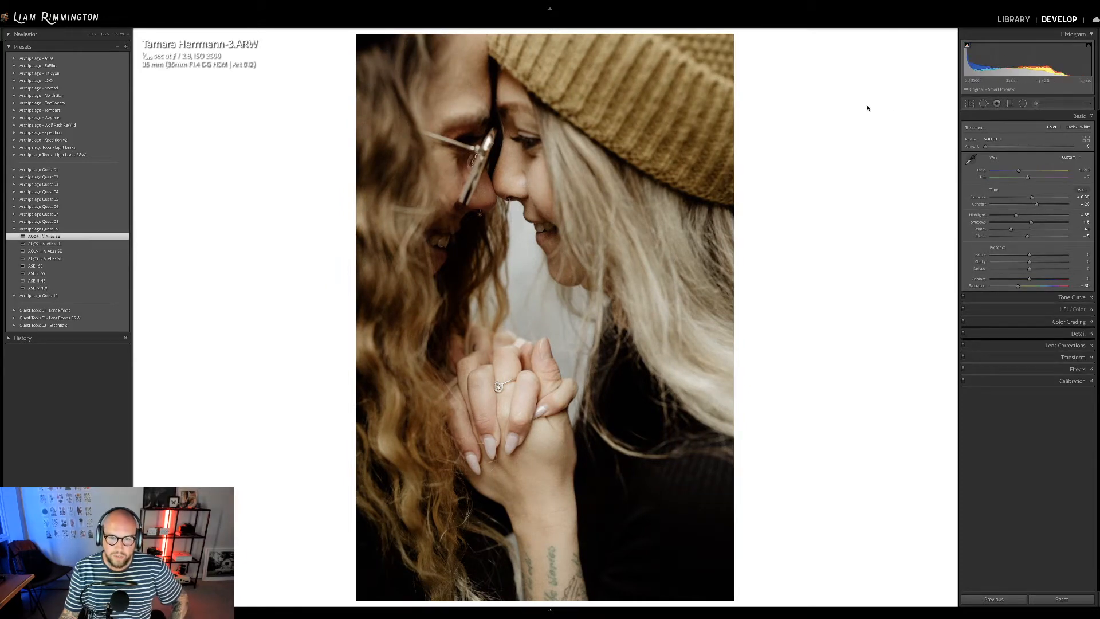
left_click_drag(1033, 55, 1034, 55)
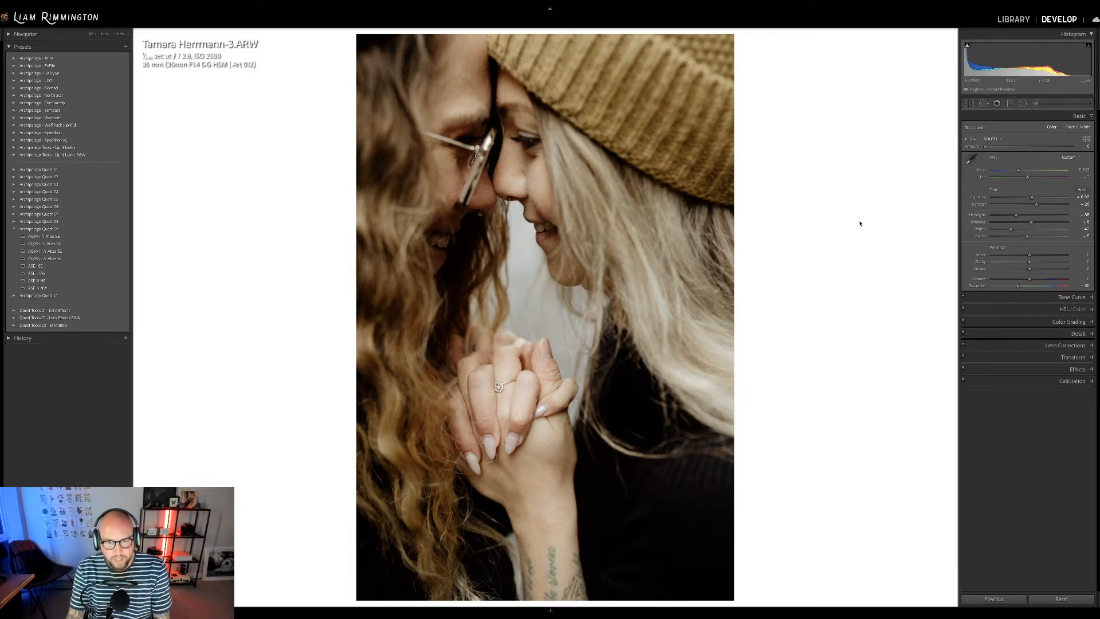
Compare the beanie couple photo before and after the edit, full frame and side by side.
key("backslash")
key("backslash")
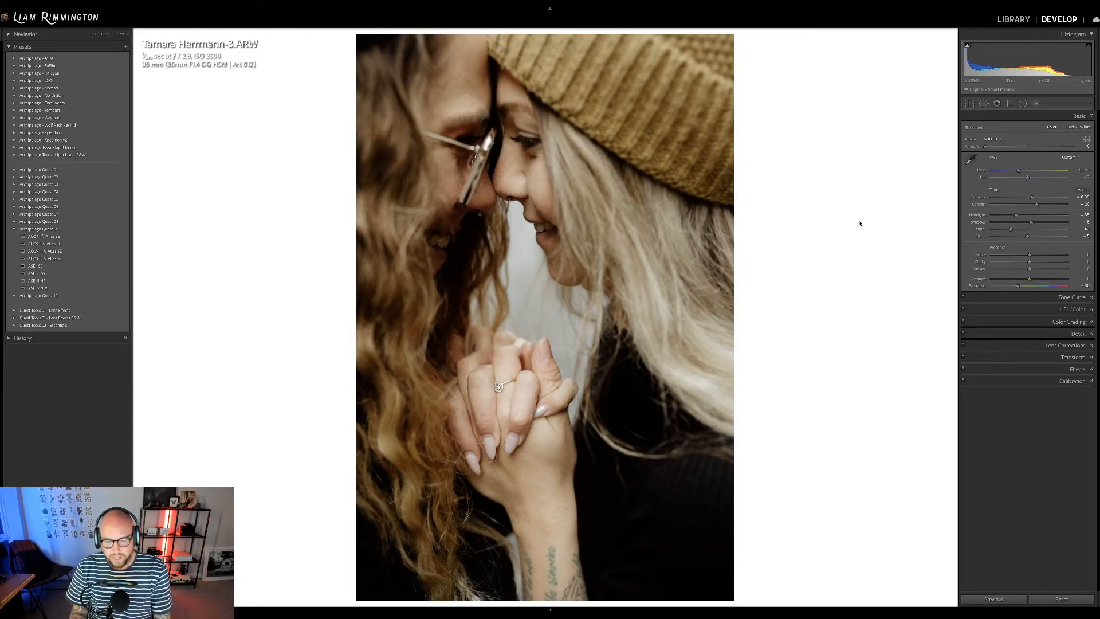
key("y")
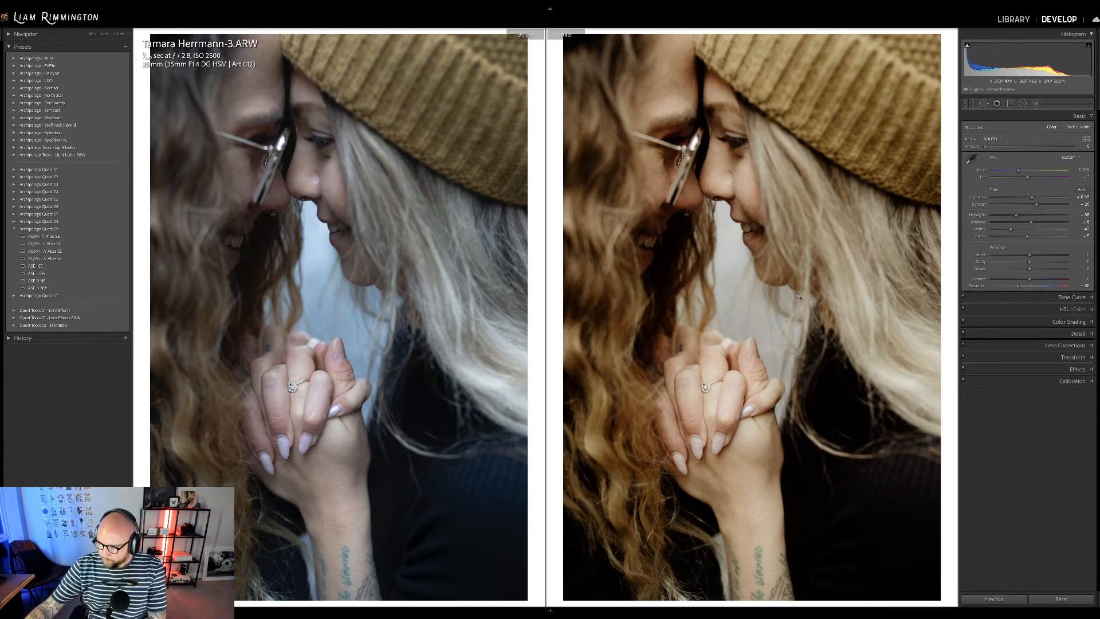
Return to the Library grid and open the ninth photo, the couple embracing on the mountain road, in Develop.
key("g")
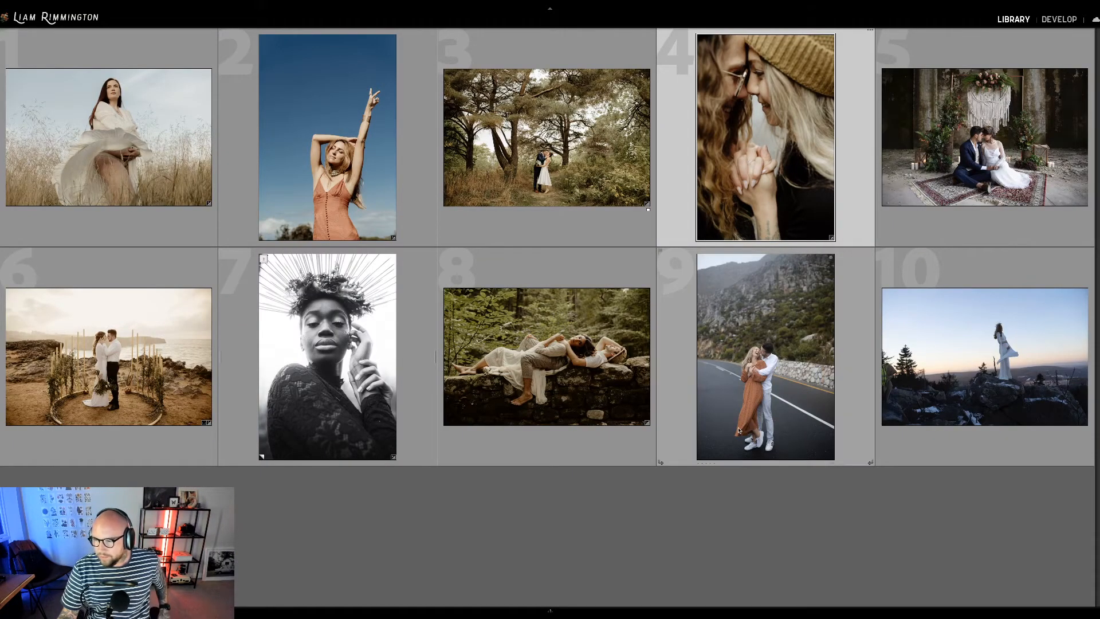
left_click(562, 517)
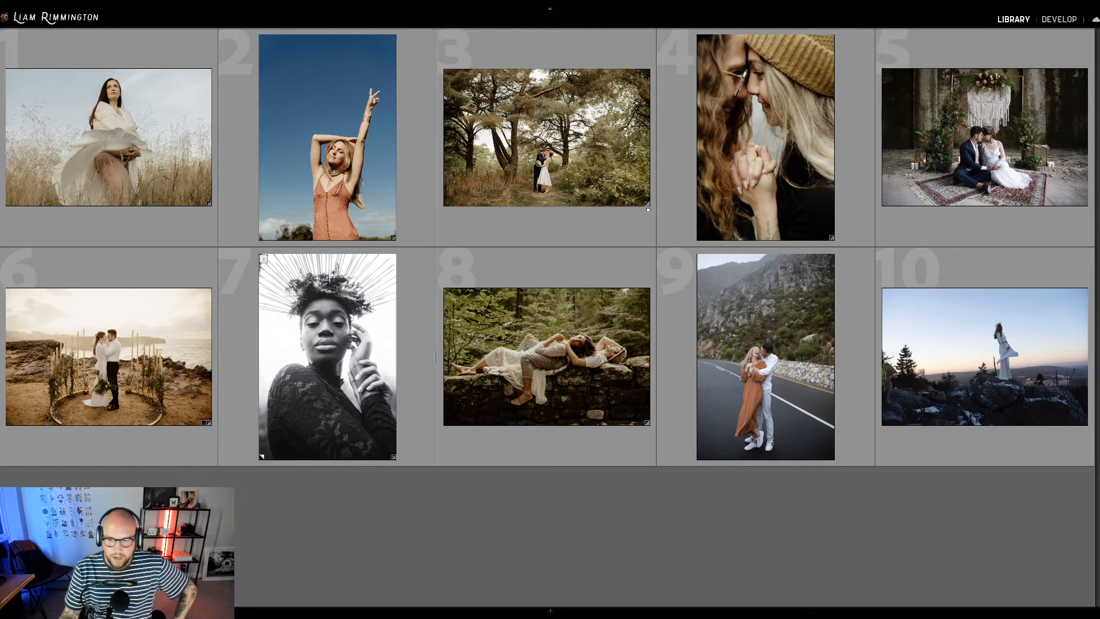
left_click(769, 405)
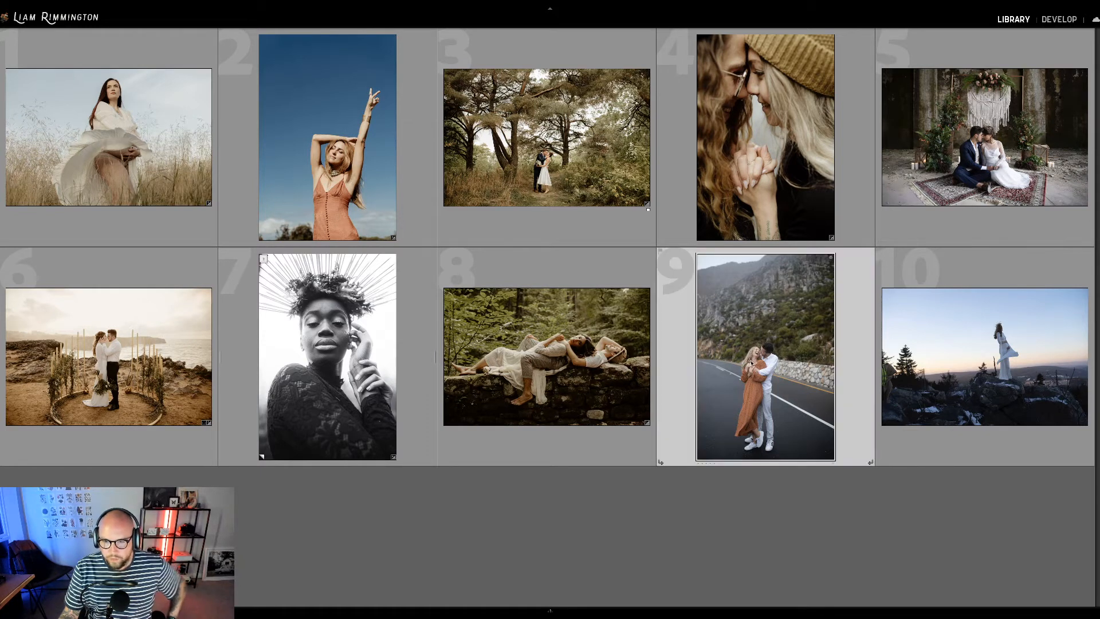
key("d")
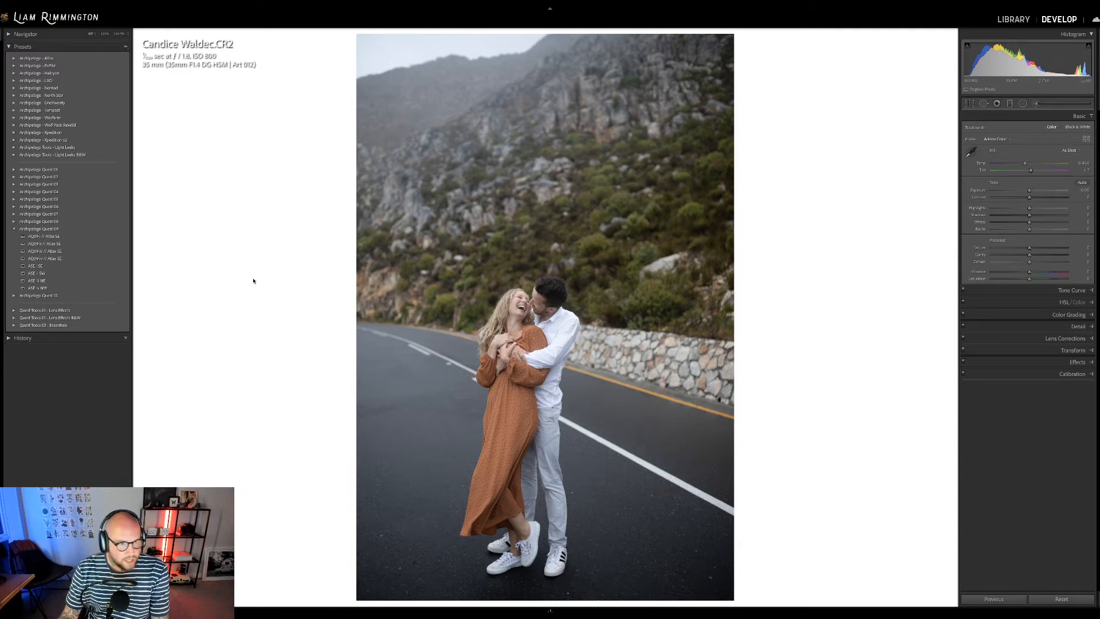
Add the Lens Correction 1 preset from Essentials to the road photo and apply the third Atlas preset with a slightly raised profile amount.
left_click(14, 324)
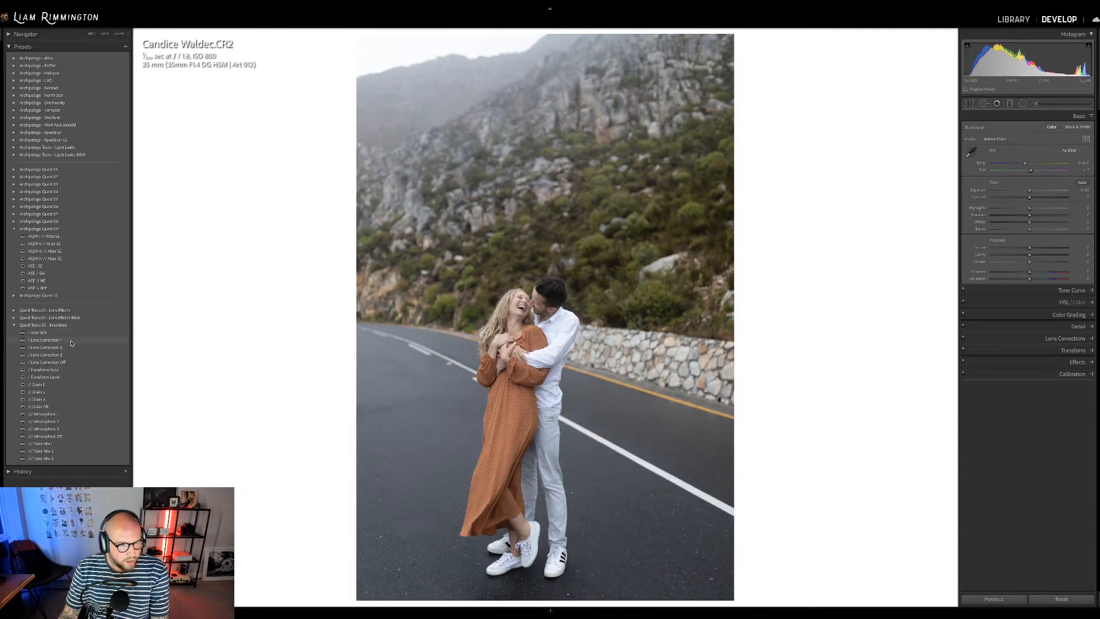
left_click(15, 325)
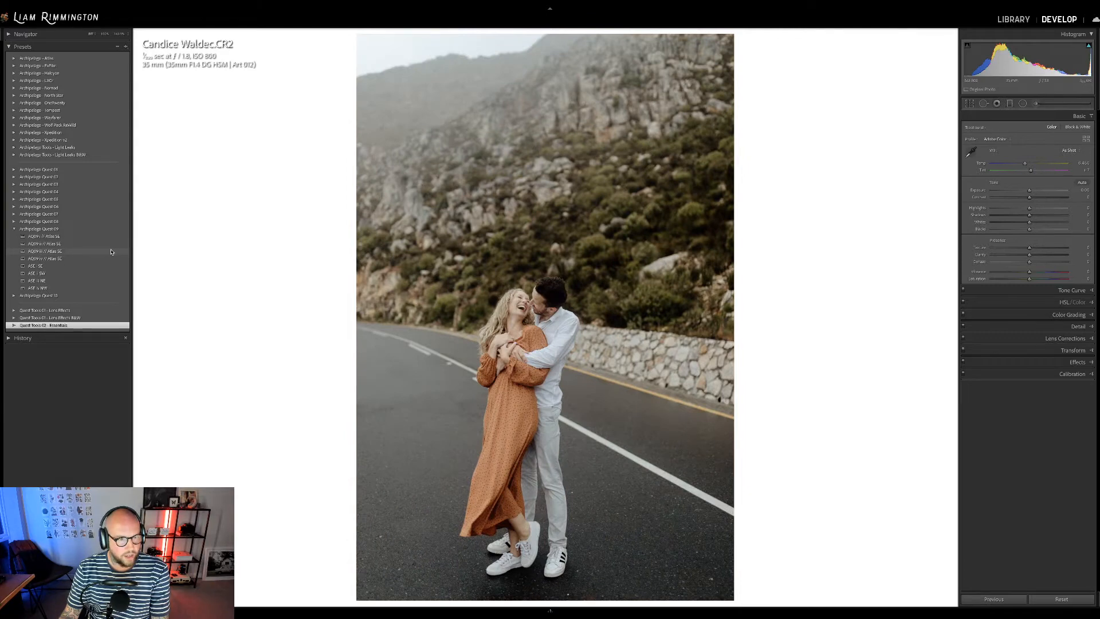
left_click(110, 251)
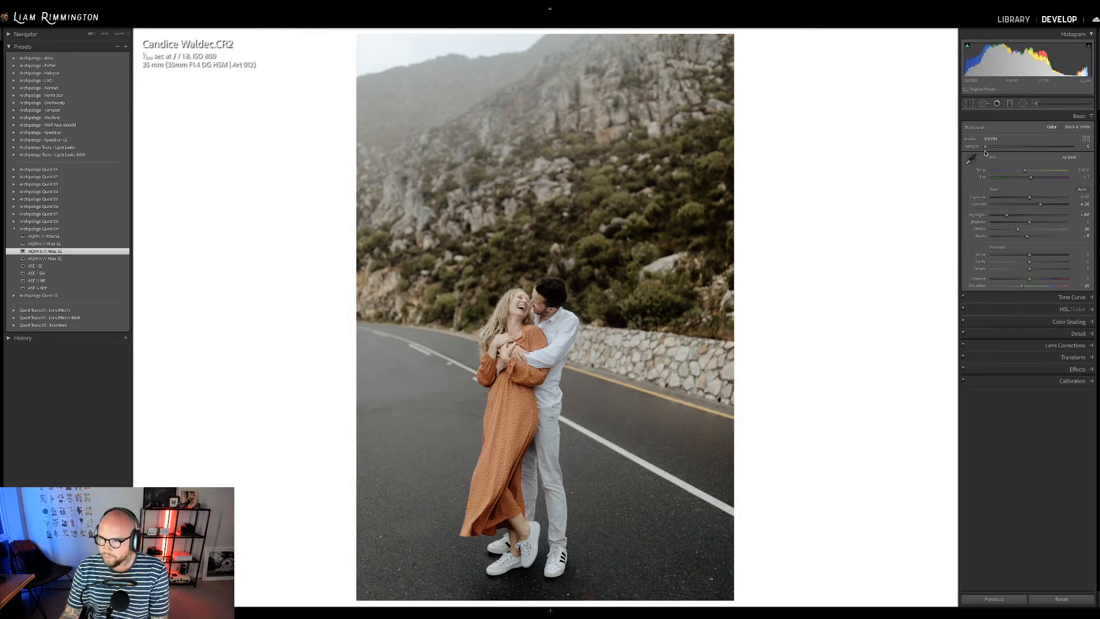
mouse_move(985, 150)
left_mouse_down()
mouse_move(1019, 156)
mouse_move(999, 155)
left_mouse_up()
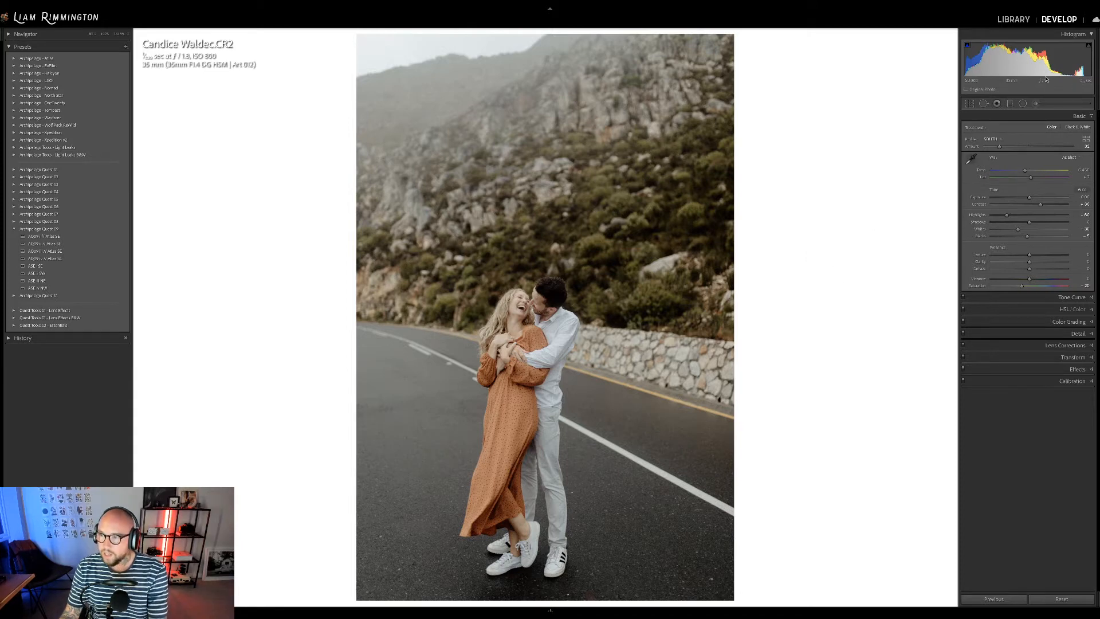
Fine-tune the road photo by lowering the exposure slightly, increasing the contrast, and warming the white balance a little.
left_click_drag(1029, 198, 1029, 198)
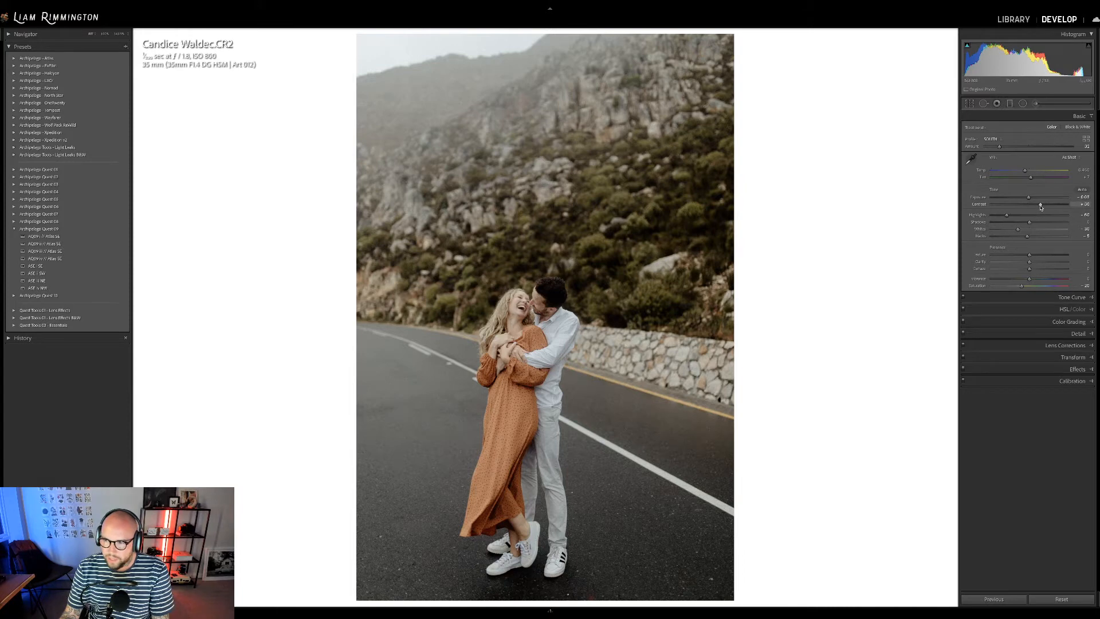
left_click_drag(1040, 206, 1045, 205)
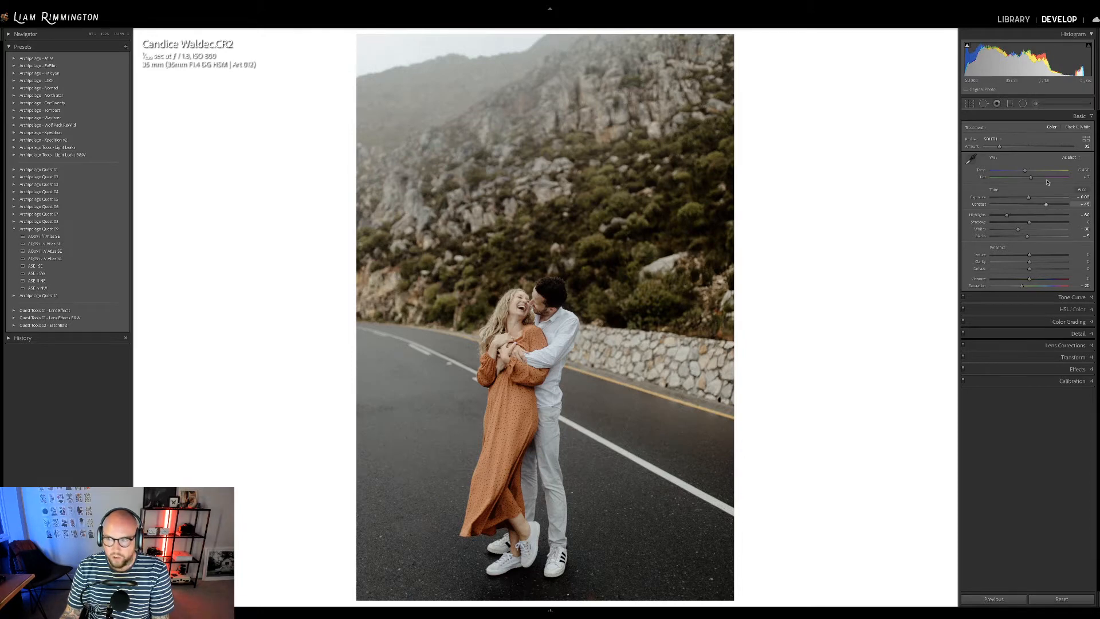
left_click_drag(1028, 198, 1027, 171)
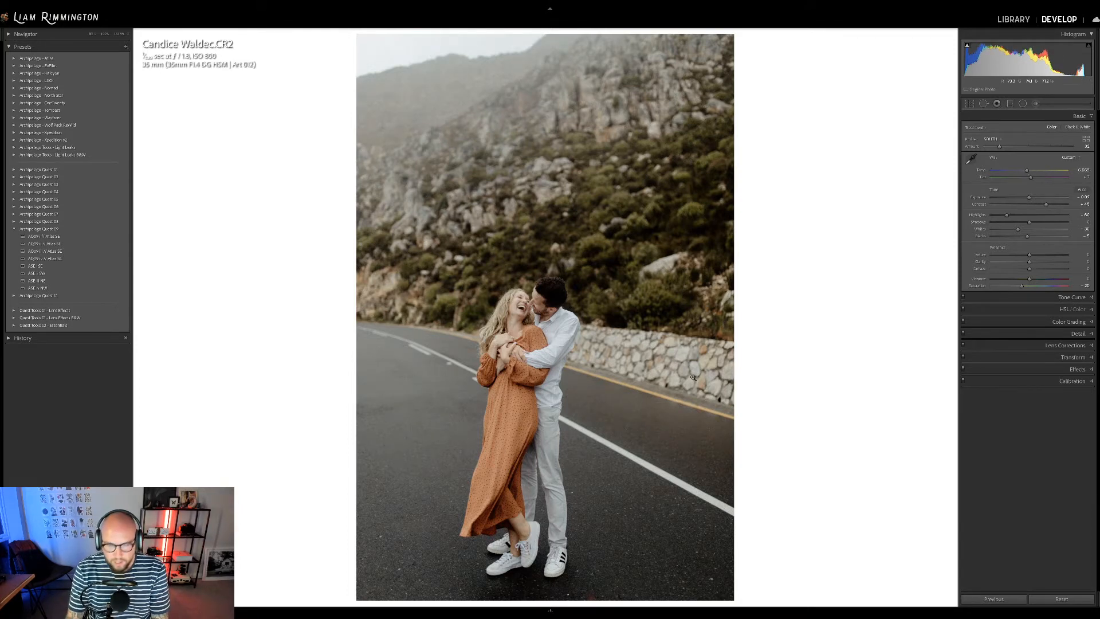
Compare the mountain road photo before and after the edit, toggling full frame and viewing both versions side by side.
key("backslash")
key("backslash")
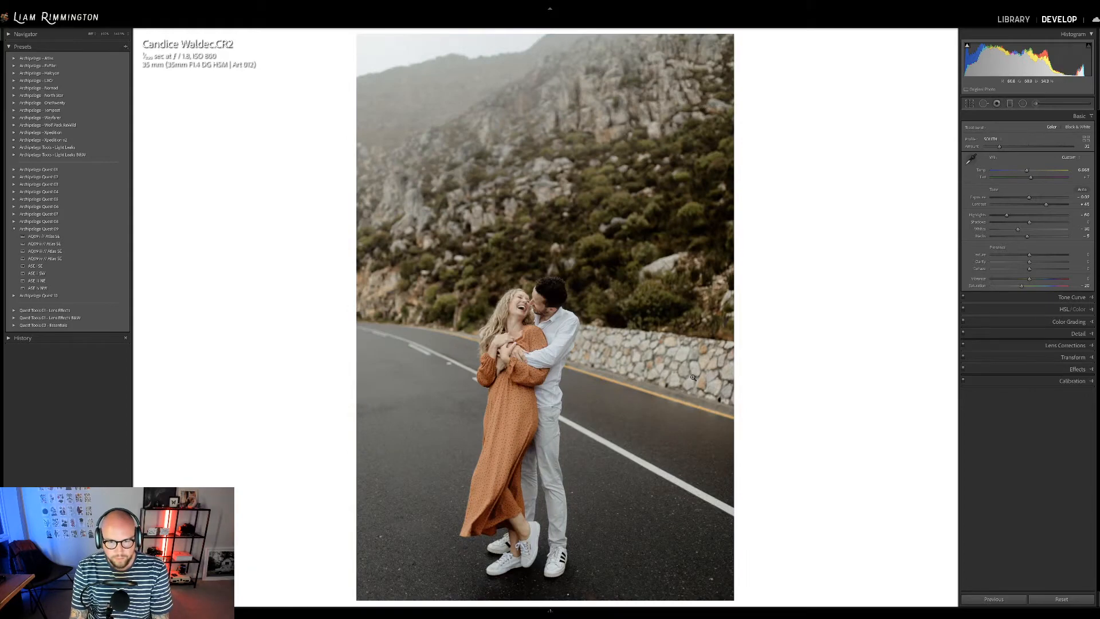
key("backslash")
key("backslash")
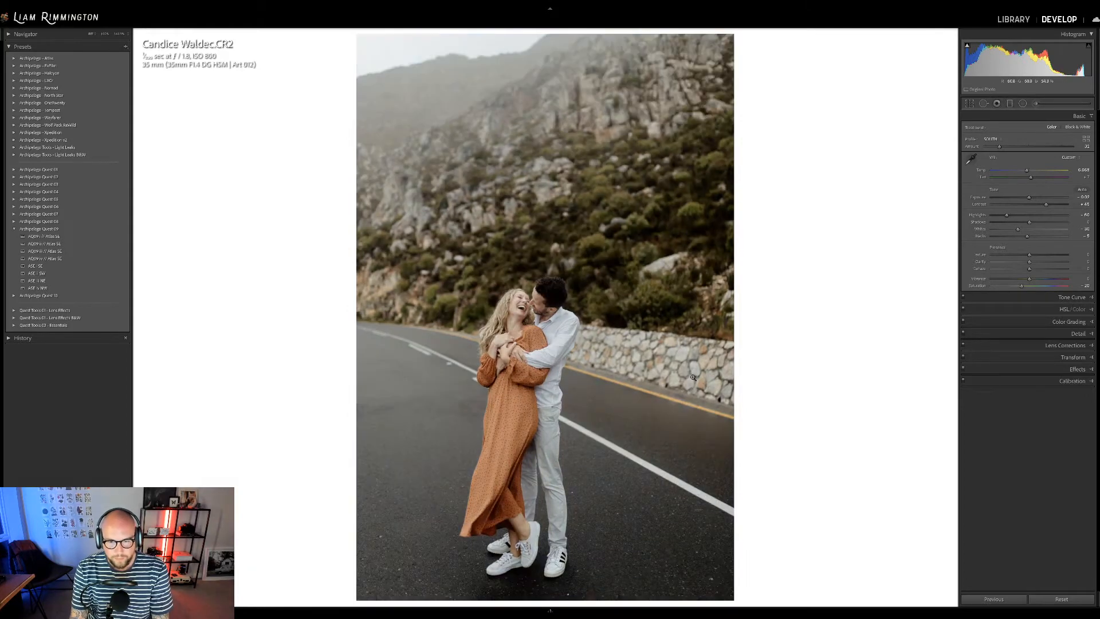
key("backslash")
key("backslash")
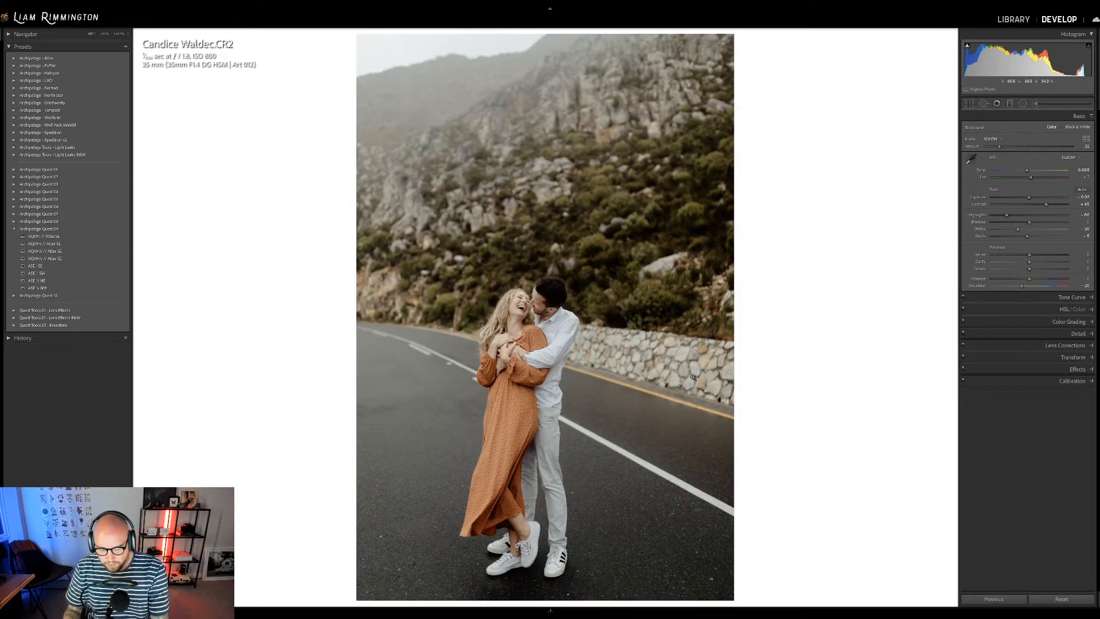
key("y")
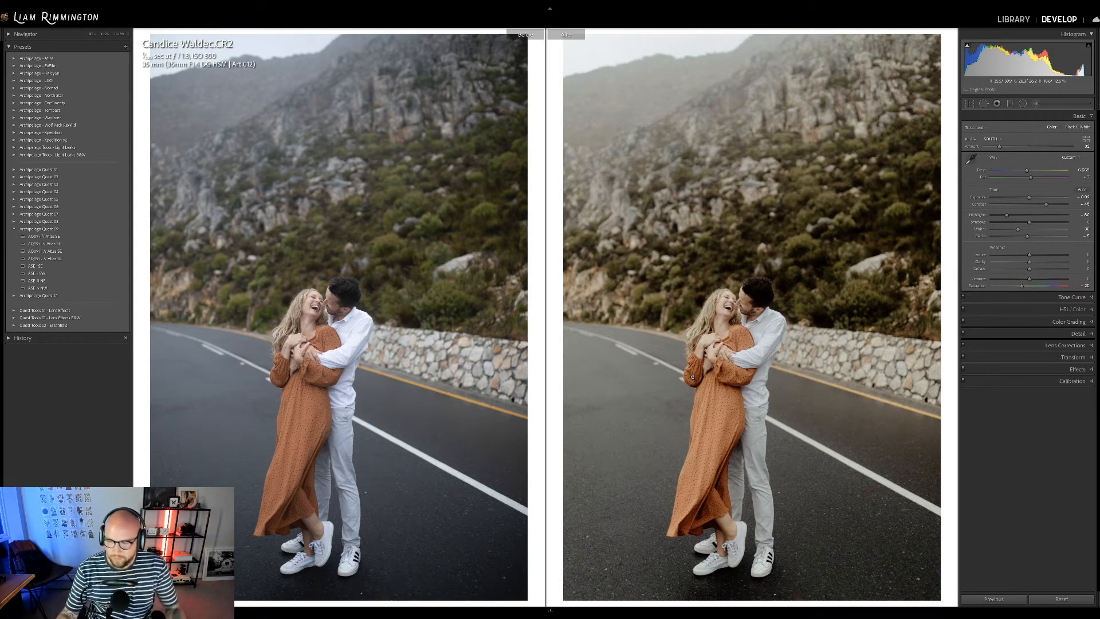
Open the fifth photo, the wedding couple seated on the rugs, in Develop and crop it slightly tighter.
key("g")
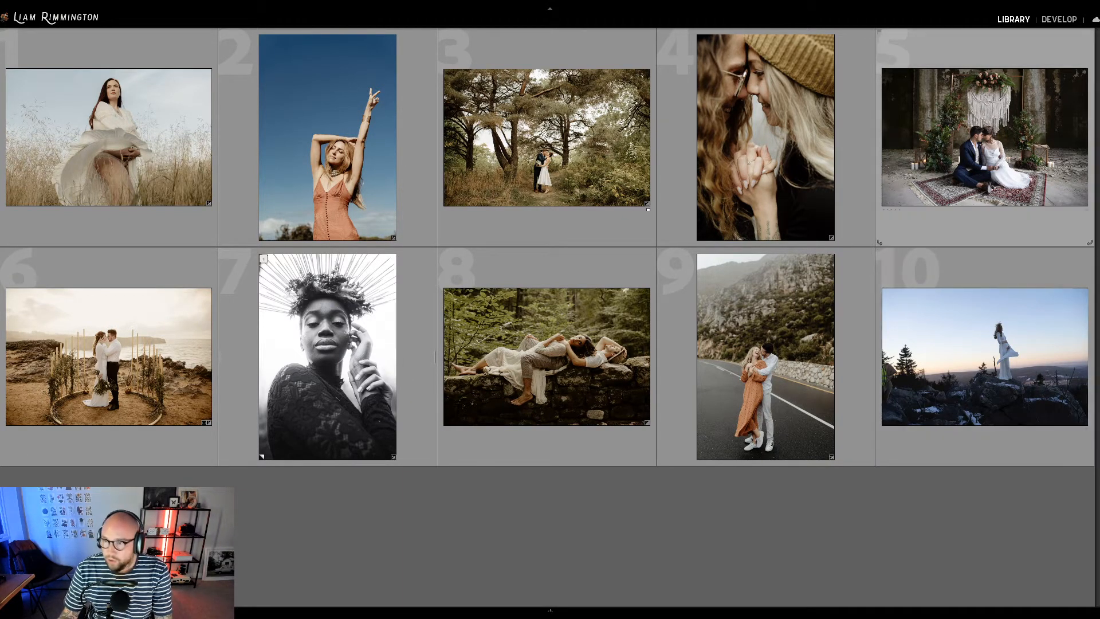
left_click(990, 147)
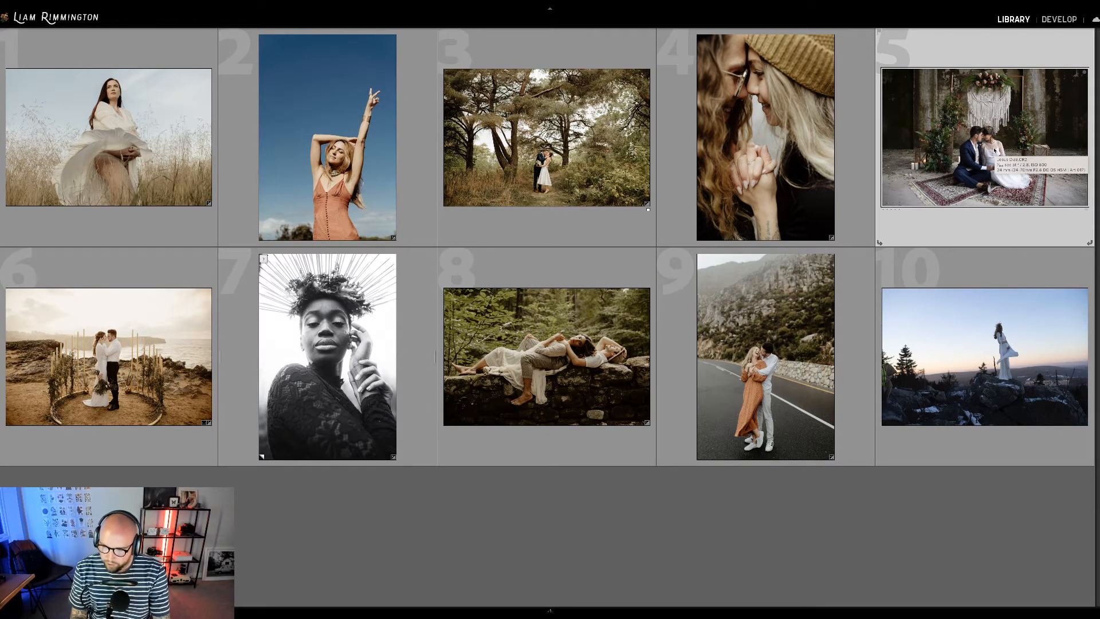
key("d")
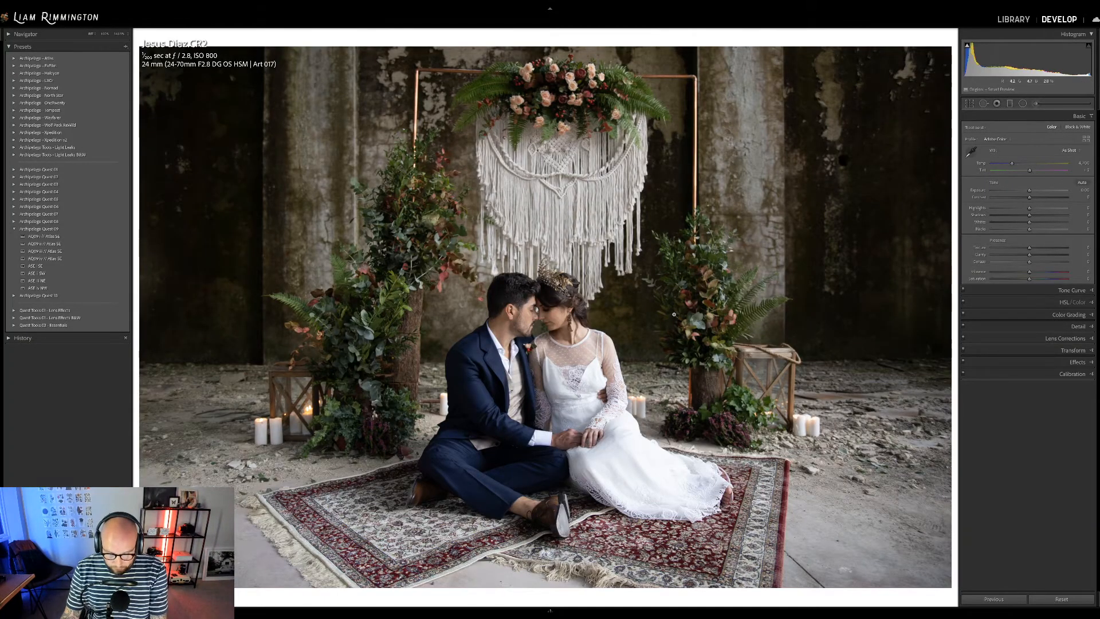
key("r")
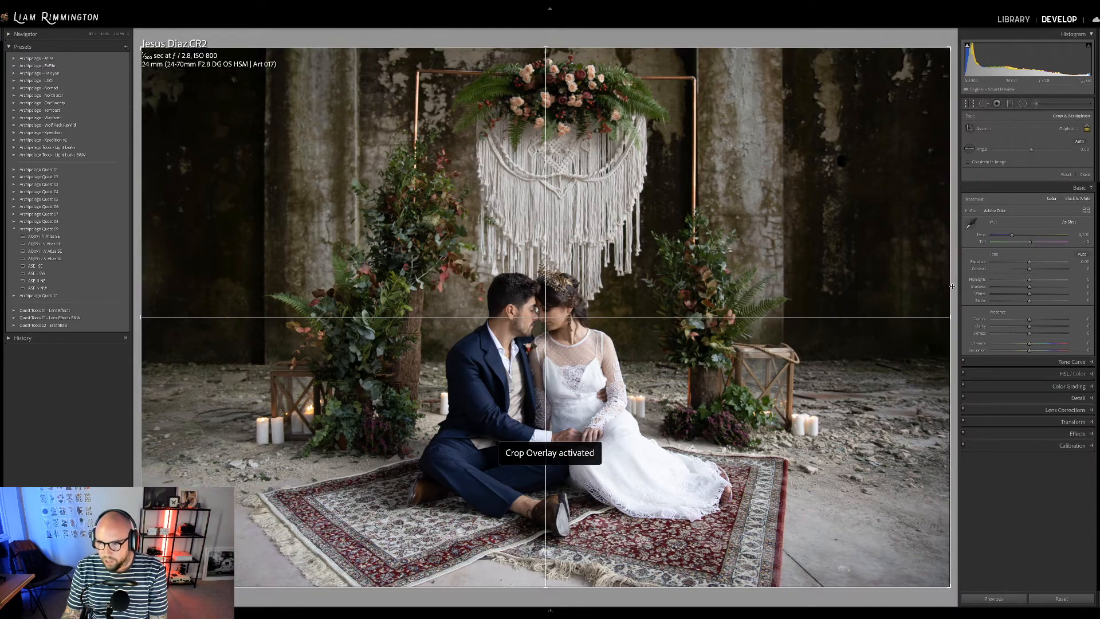
left_click_drag(952, 281, 953, 270)
key("d")
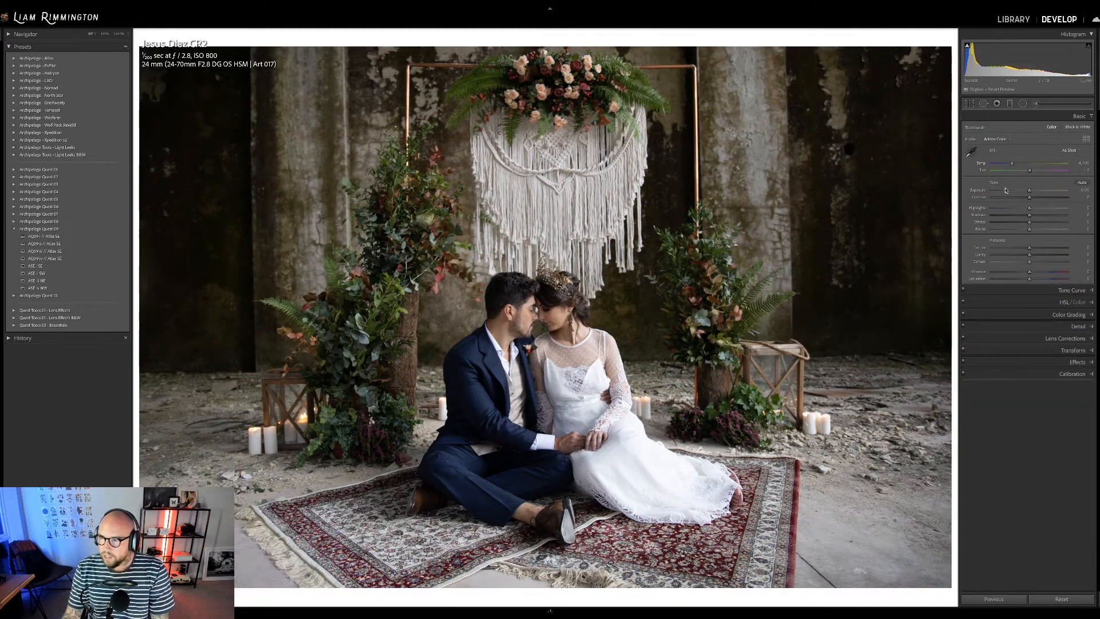
Warm and brighten the seated wedding couple photo, and apply the third Atlas preset with the second ASE preset on top.
left_click_drag(1005, 190, 1015, 165)
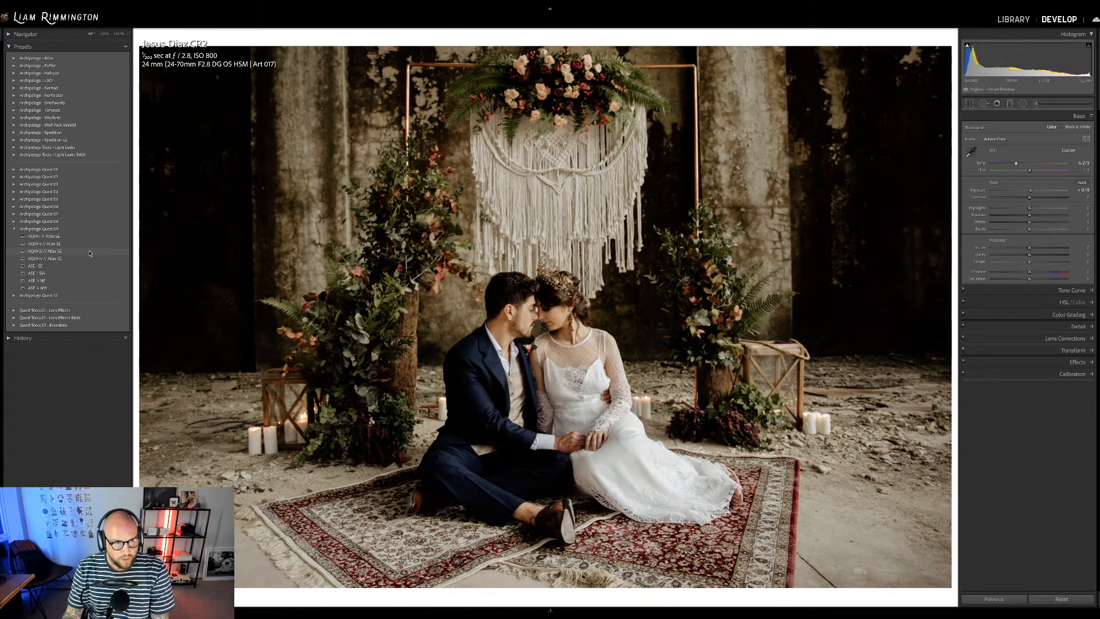
left_click(90, 252)
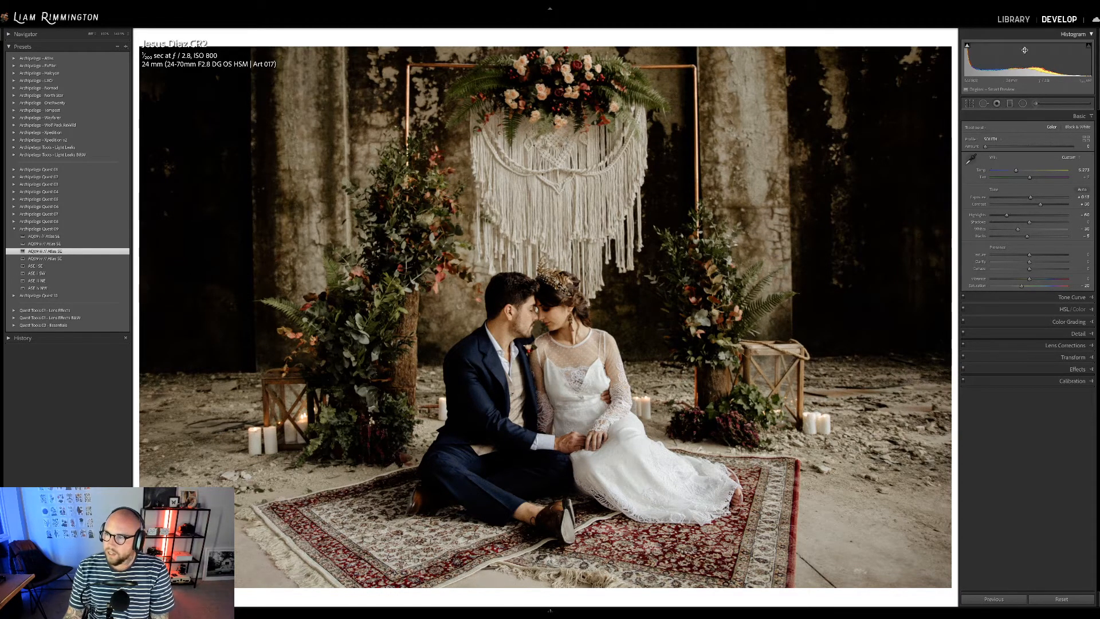
left_click_drag(1030, 197, 1034, 197)
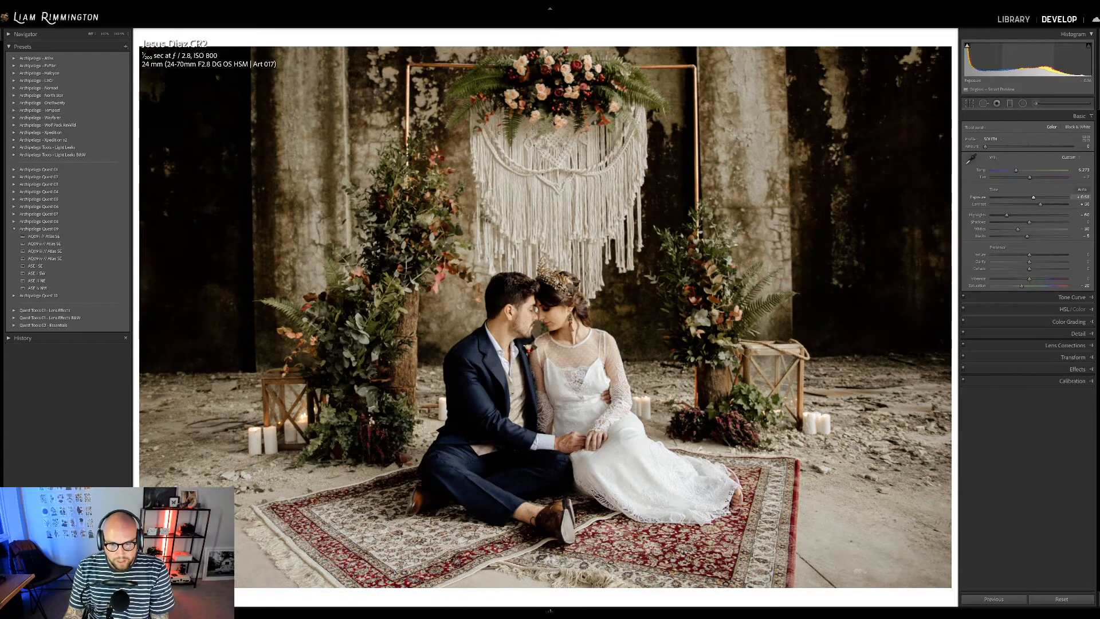
left_click(106, 274)
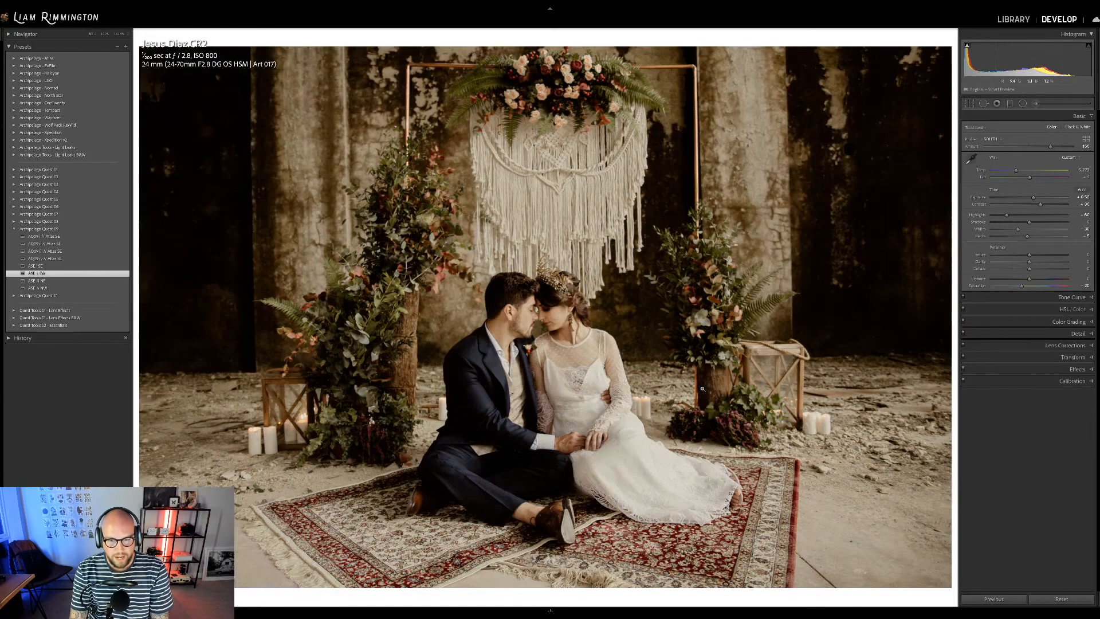
Compare the seated wedding couple photo before and after the edit at full frame.
key("backslash")
key("backslash")
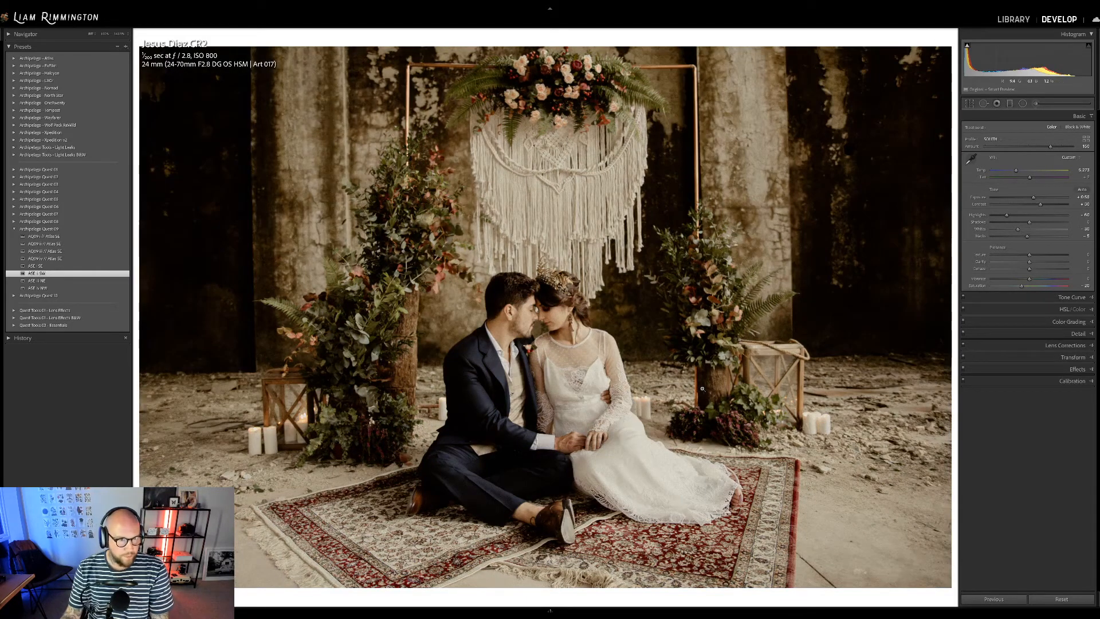
Create a virtual copy of the seated wedding couple photo and apply the fourth Atlas preset with the fourth ASE preset on top.
right_click(475, 303)
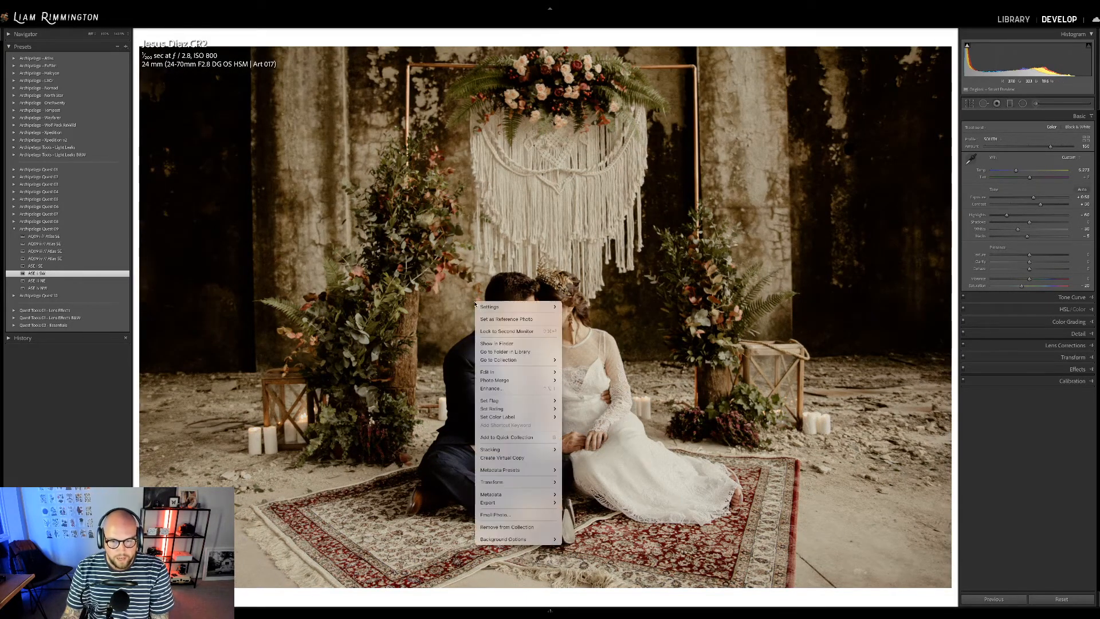
left_click(520, 457)
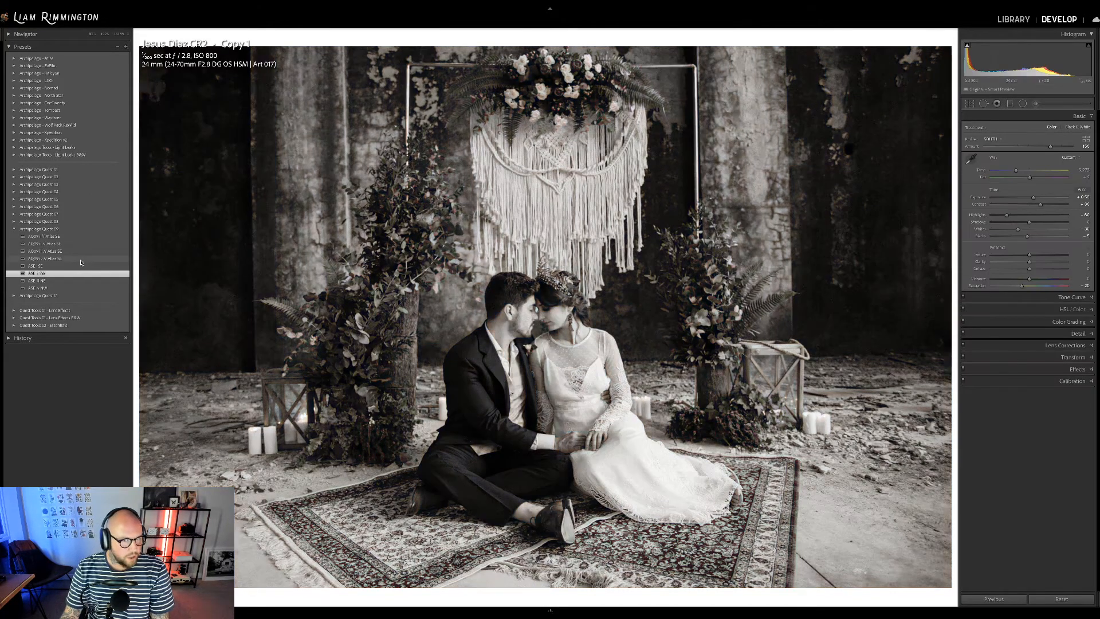
left_click(80, 261)
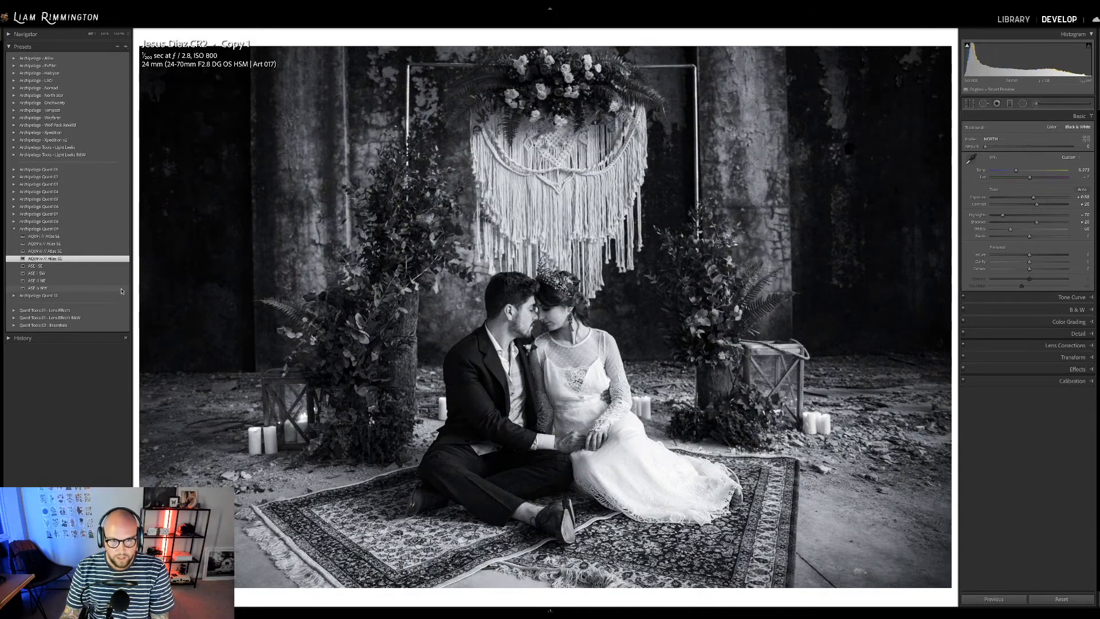
left_click(118, 288)
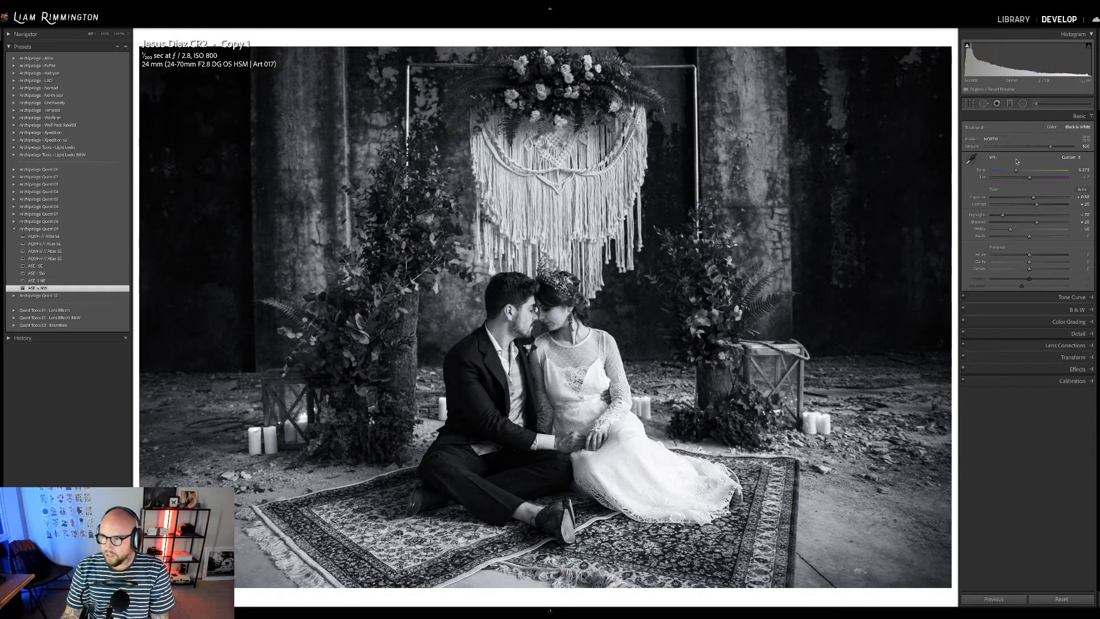
Raise the black-and-white copy's profile amount to nearly the maximum and lower its exposure slightly.
left_click_drag(1051, 149, 1068, 149)
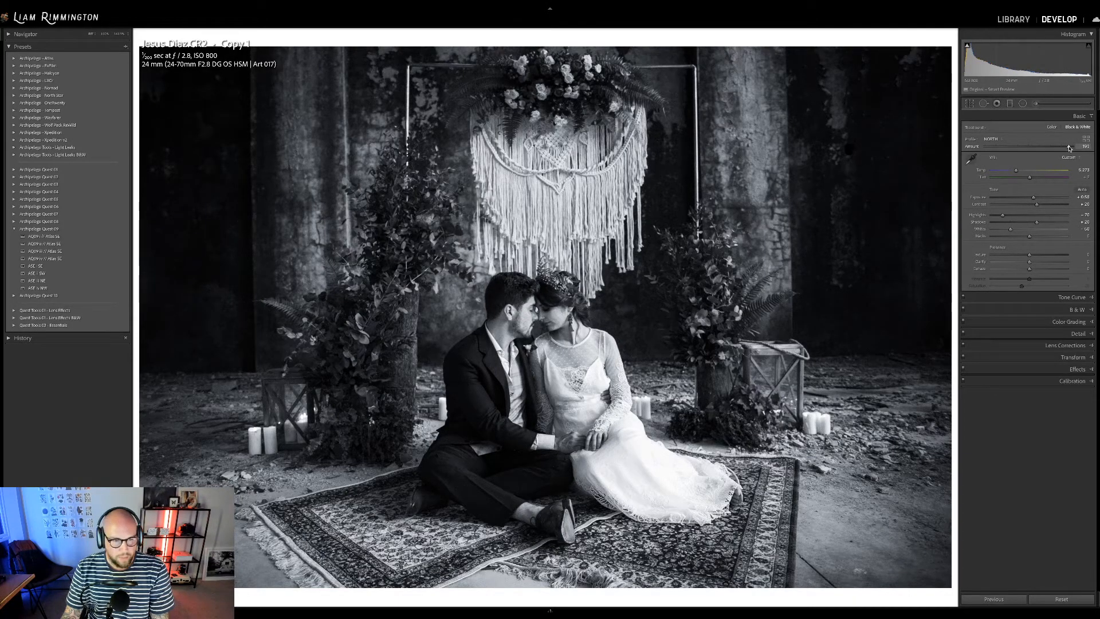
left_click(14, 325)
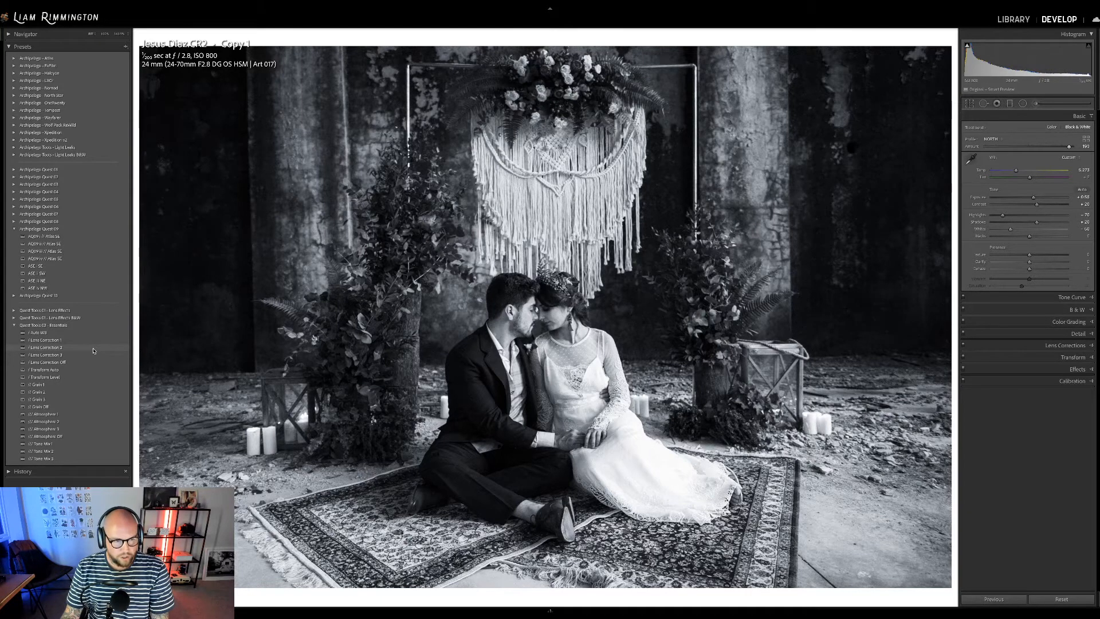
left_click(15, 326)
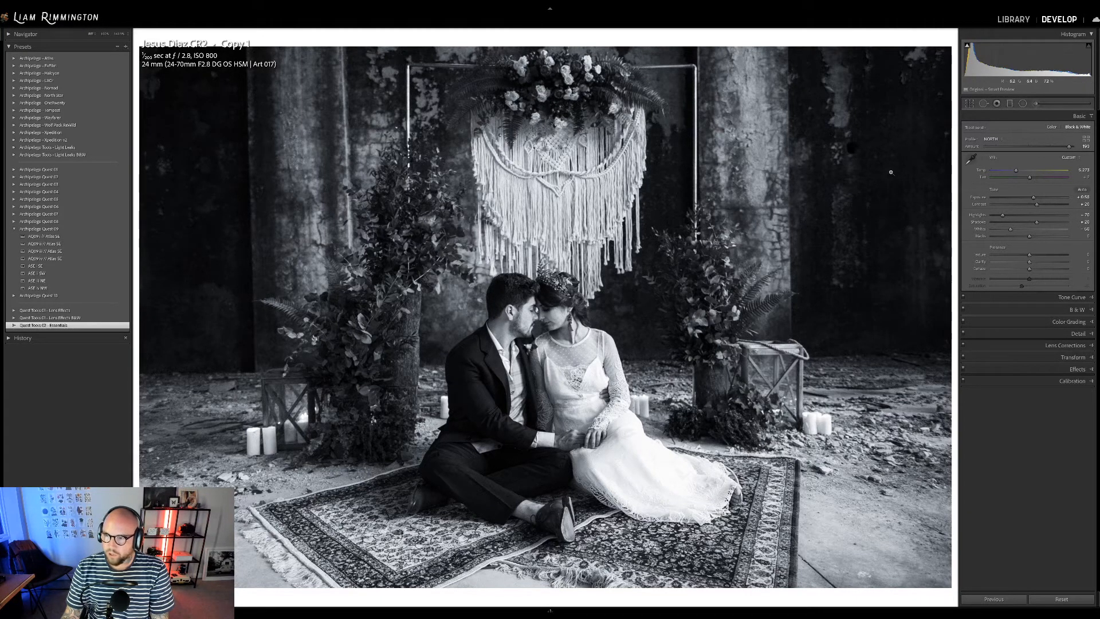
left_click_drag(1033, 197, 1032, 198)
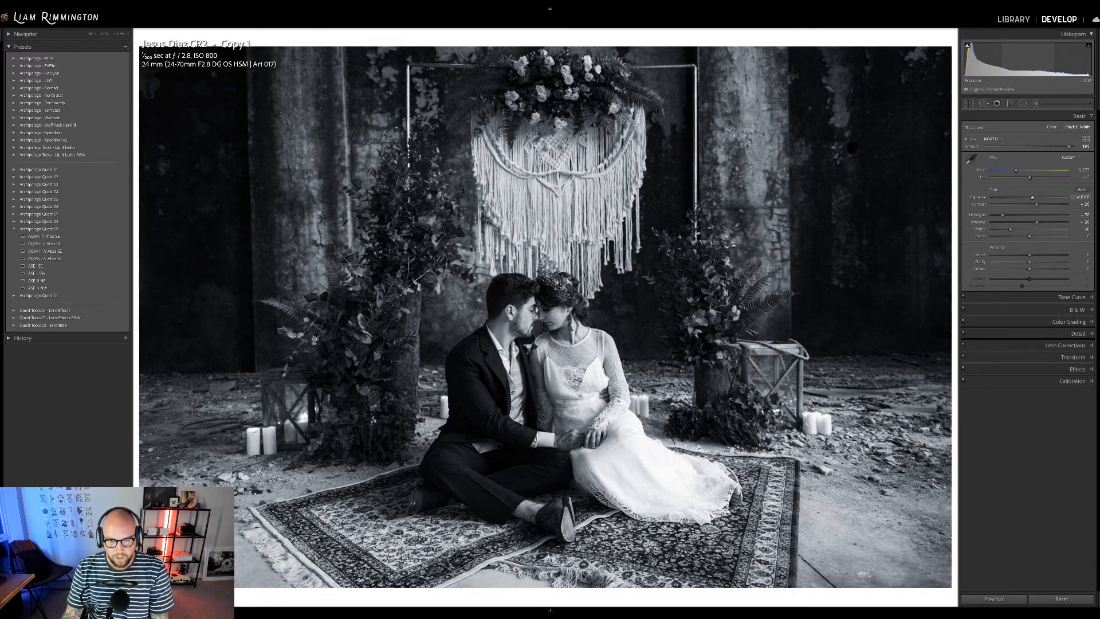
mouse_move(1069, 147)
left_mouse_down()
mouse_move(1051, 152)
mouse_move(1069, 161)
left_mouse_up()
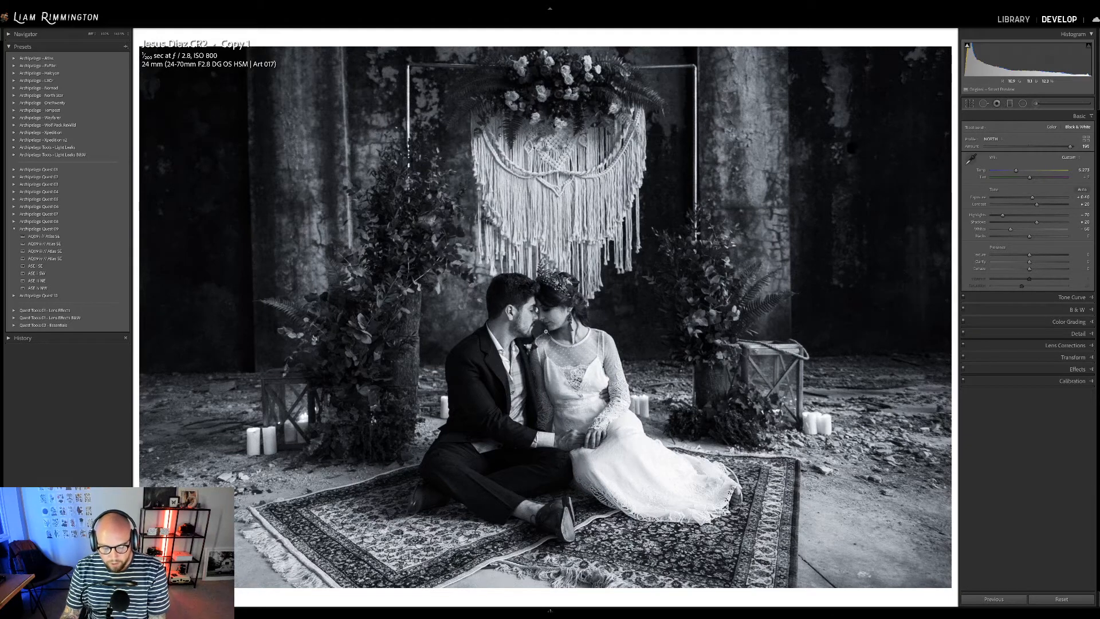
Set the colour version as the reference photo beside the black-and-white copy and compare both, zoomed in and at full frame.
key("shift+r")
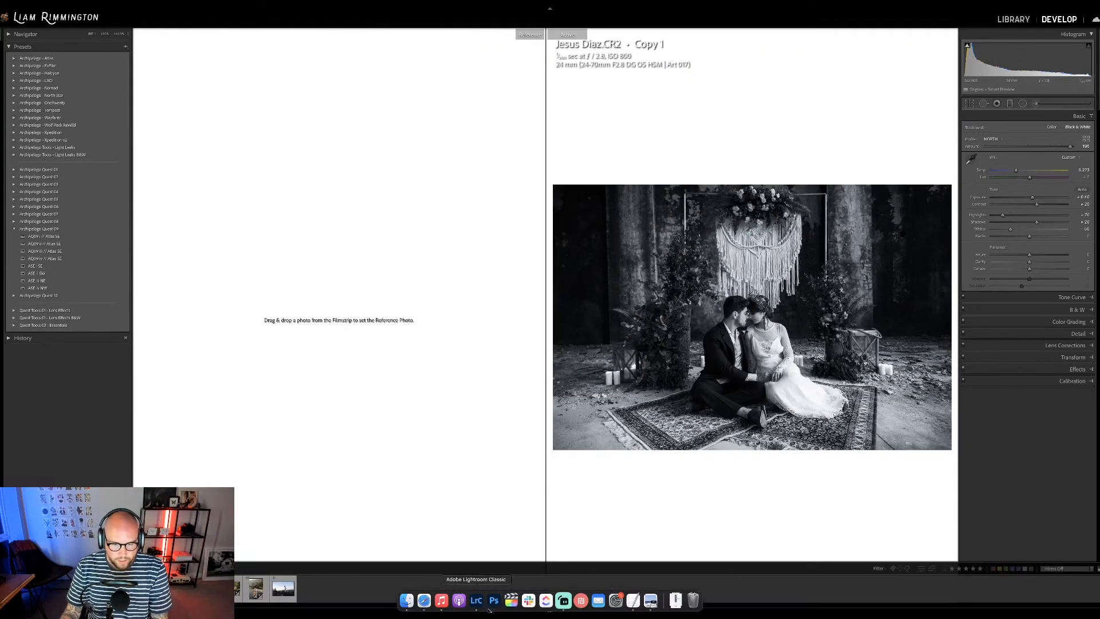
left_click_drag(256, 587, 292, 388)
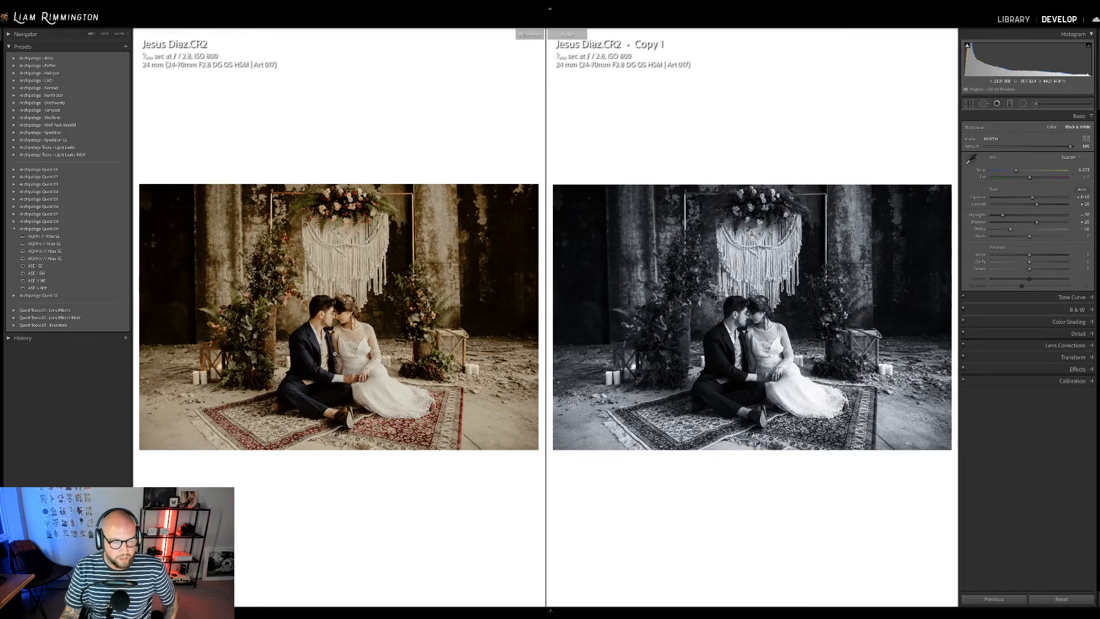
left_click(335, 354)
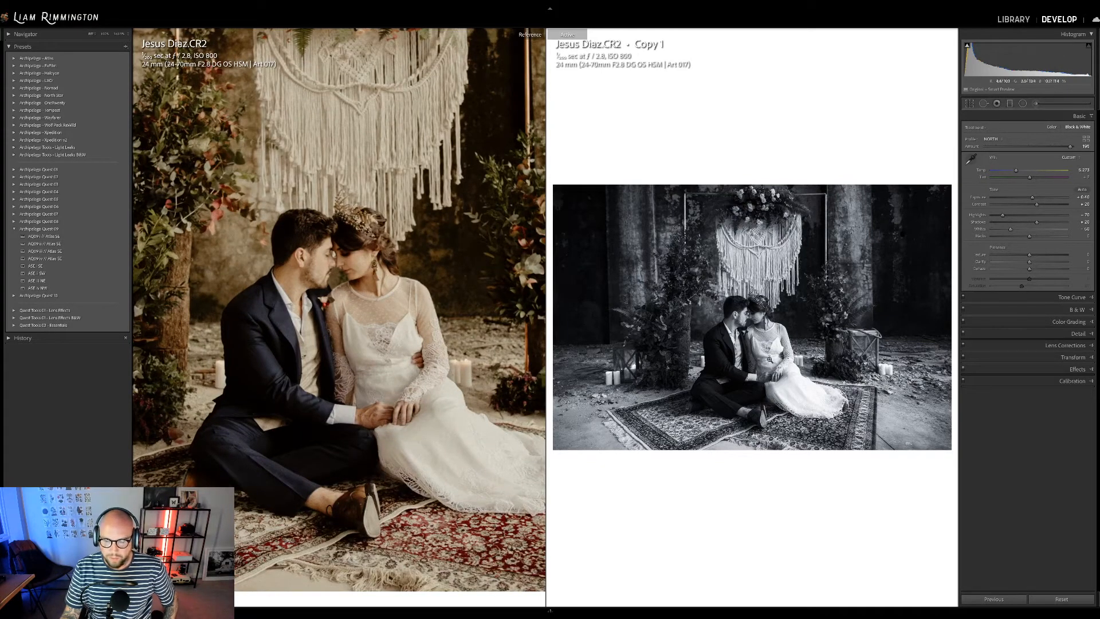
left_click(771, 358)
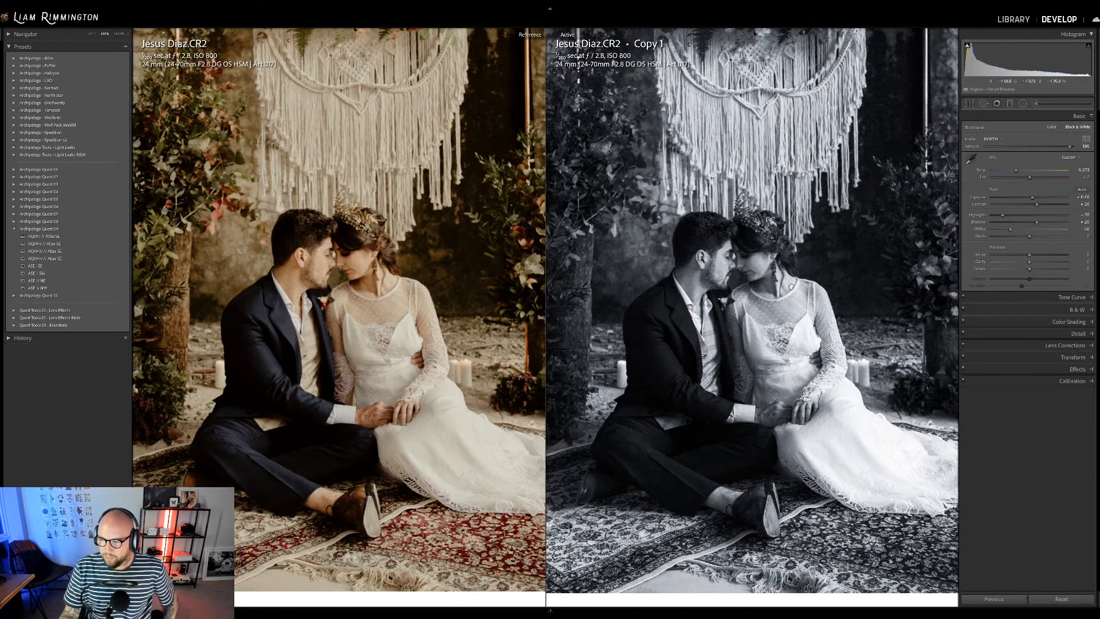
left_click(820, 255)
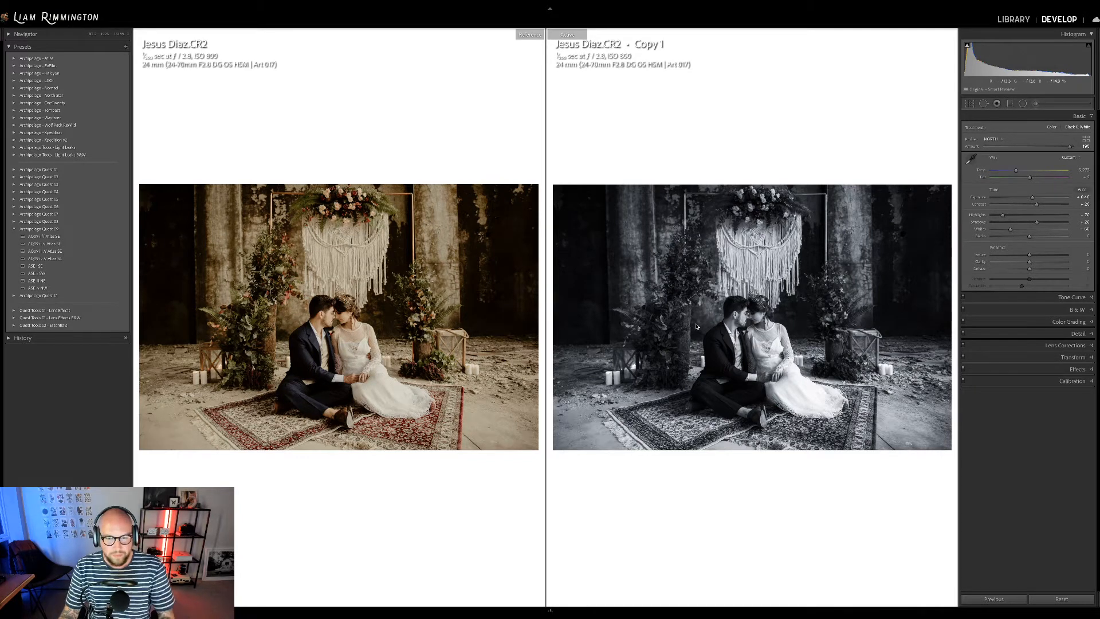
Group the colour seated couple photo and its black-and-white copy into a stack in the Library grid.
key("g")
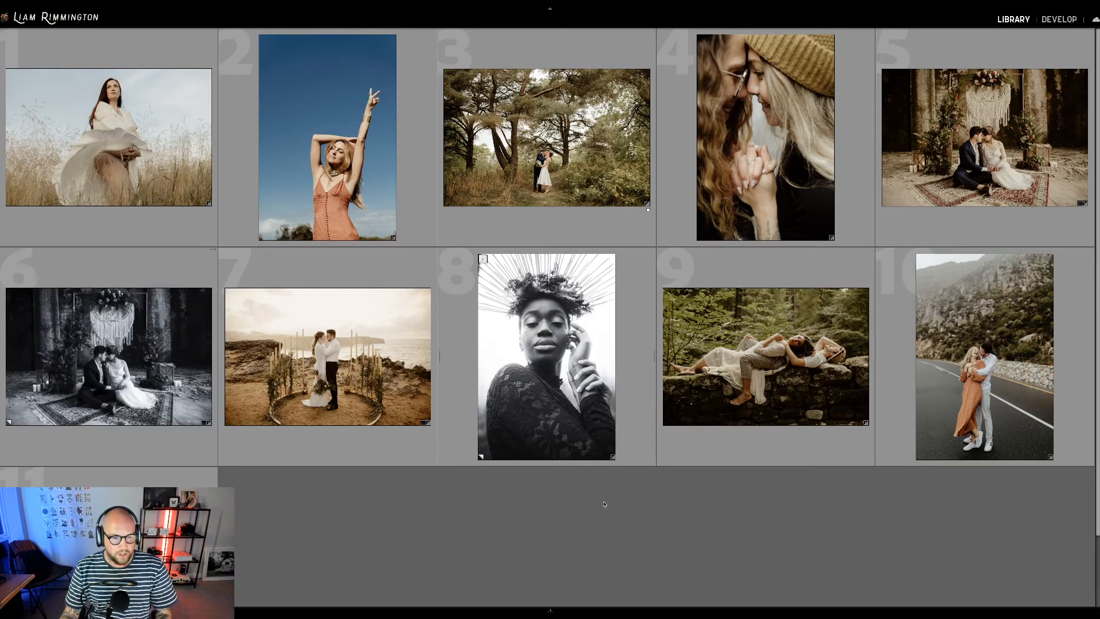
left_click(971, 125, "super")
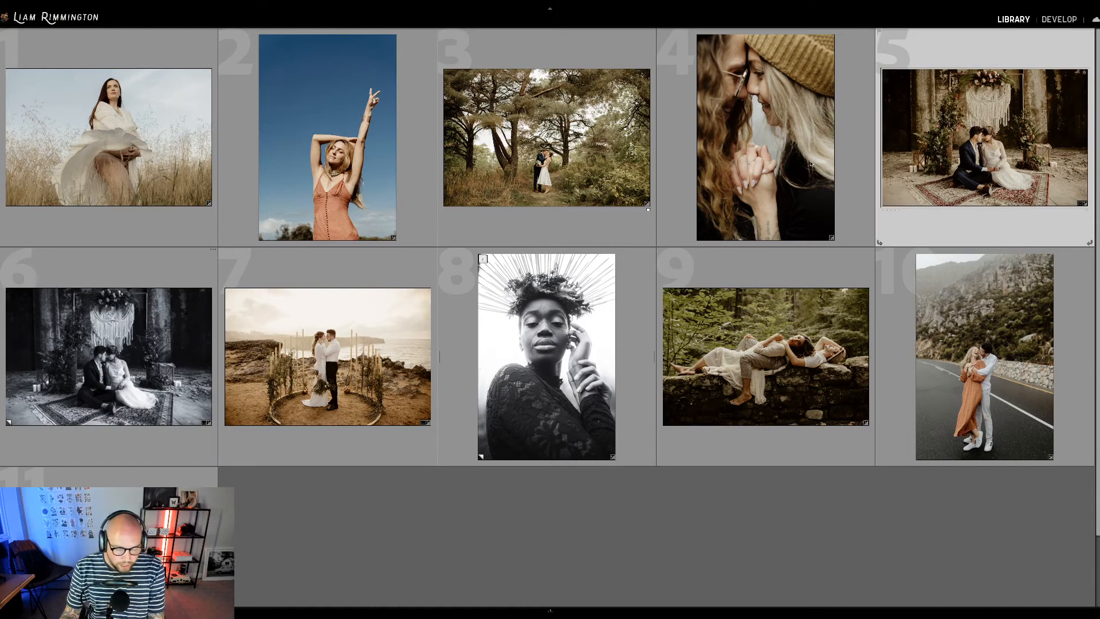
right_click(157, 318)
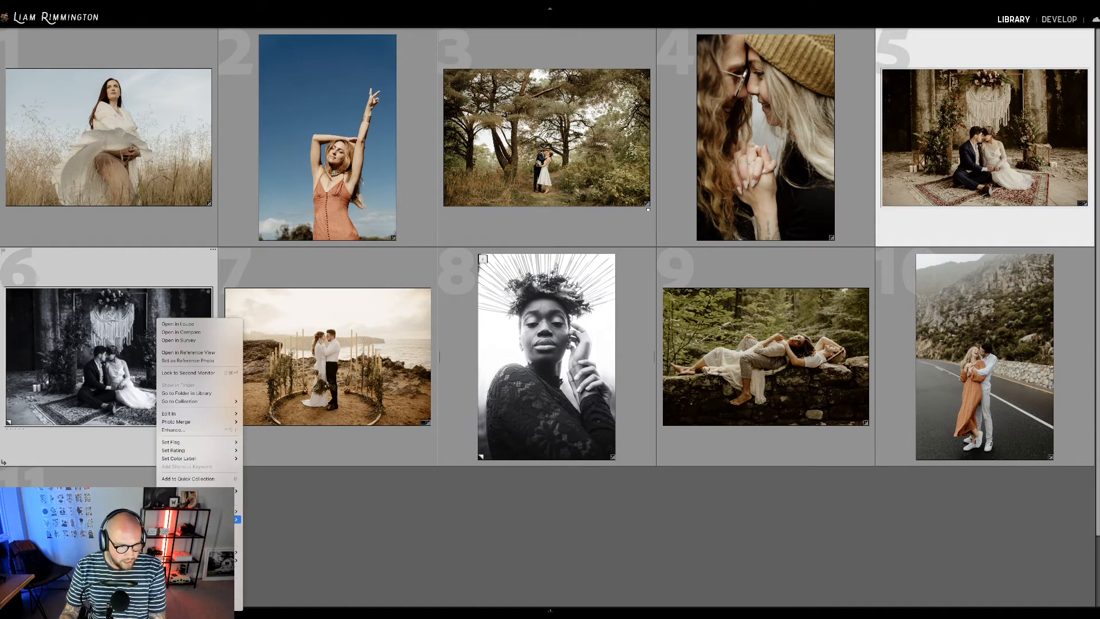
mouse_move(229, 490)
left_click(265, 496)
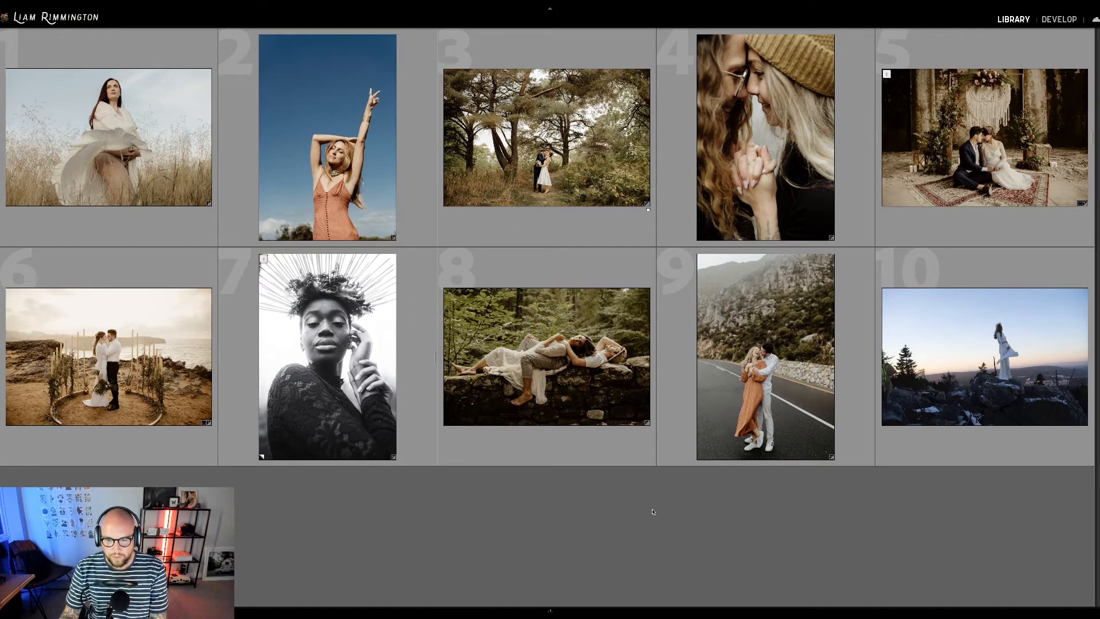
Open the tenth photo, the woman in white standing on the rock, in Develop and straighten its tilted horizon with the crop tool.
left_click(964, 367)
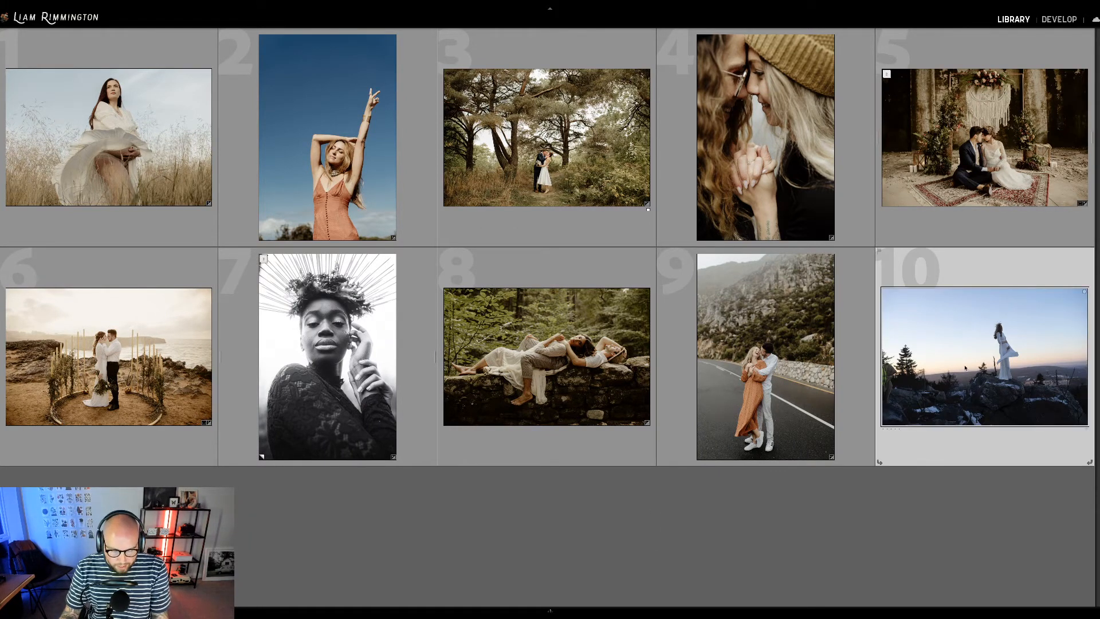
key("d")
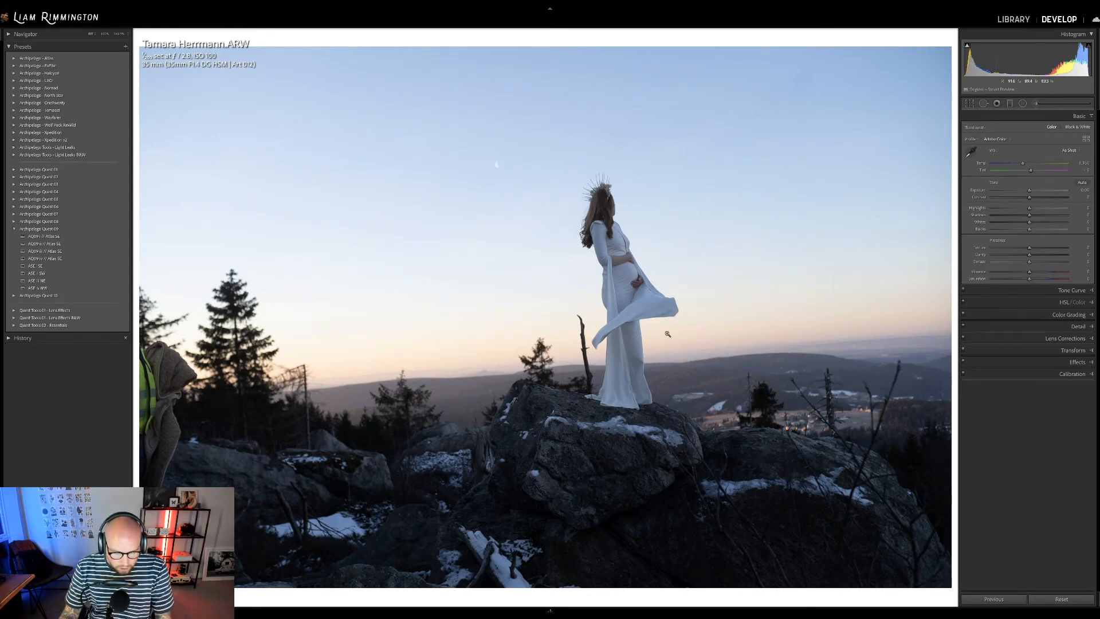
key("r")
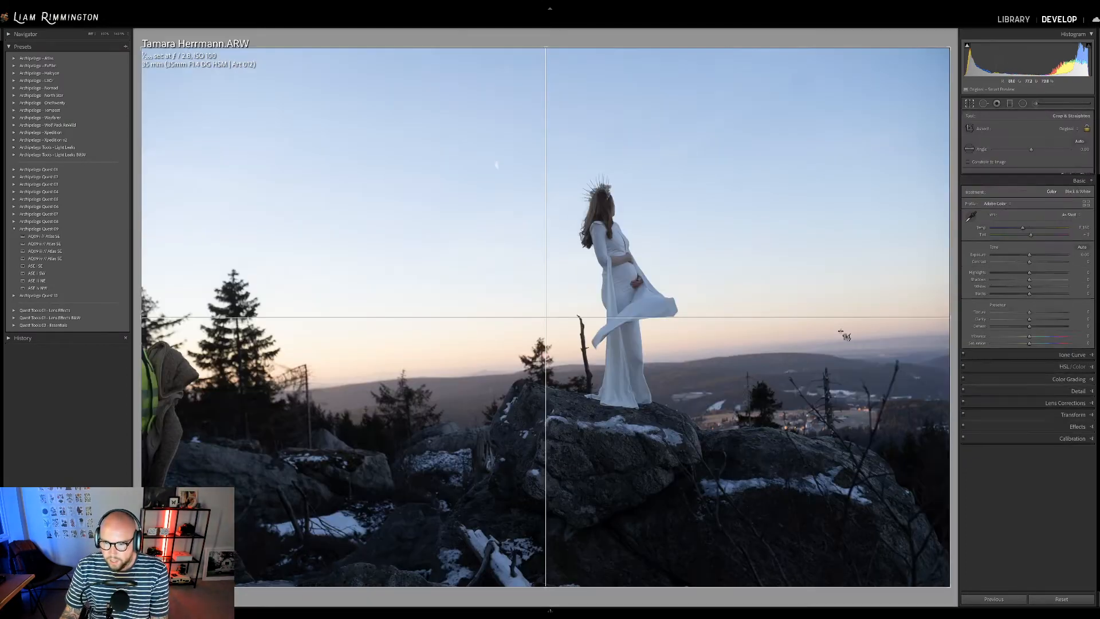
left_click_drag(954, 330, 962, 358)
left_click_drag(523, 374, 501, 373)
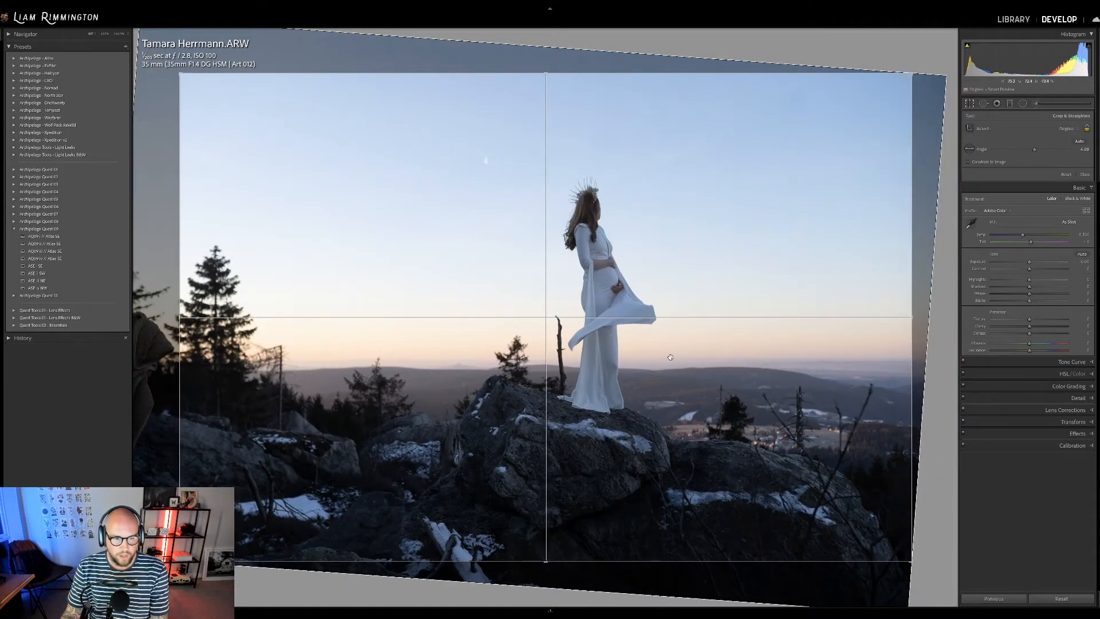
left_click_drag(651, 368, 655, 369)
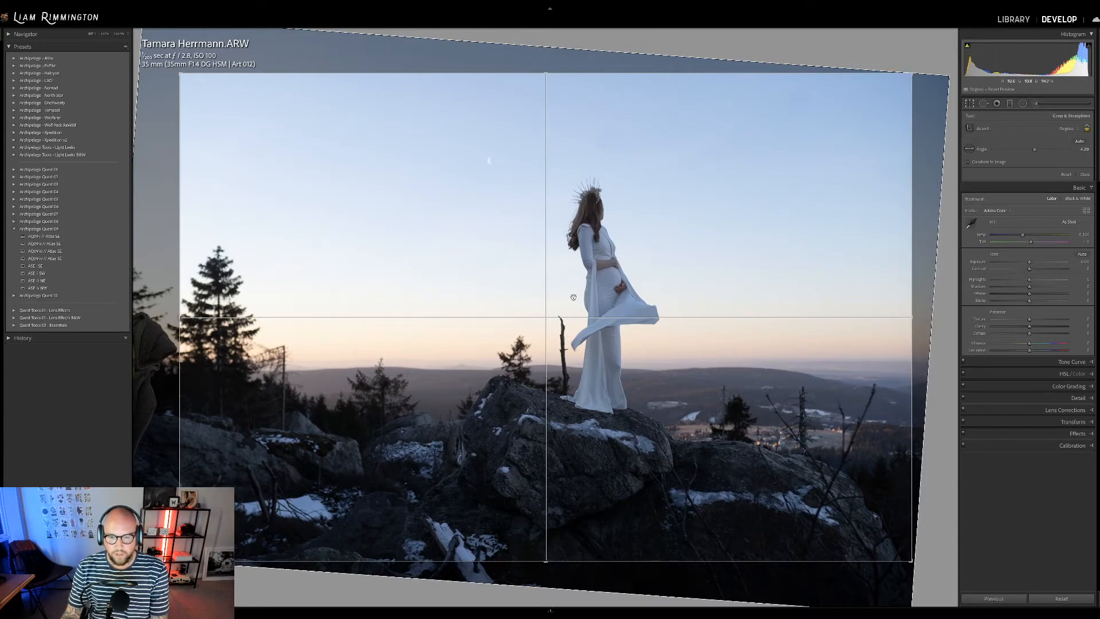
key("d")
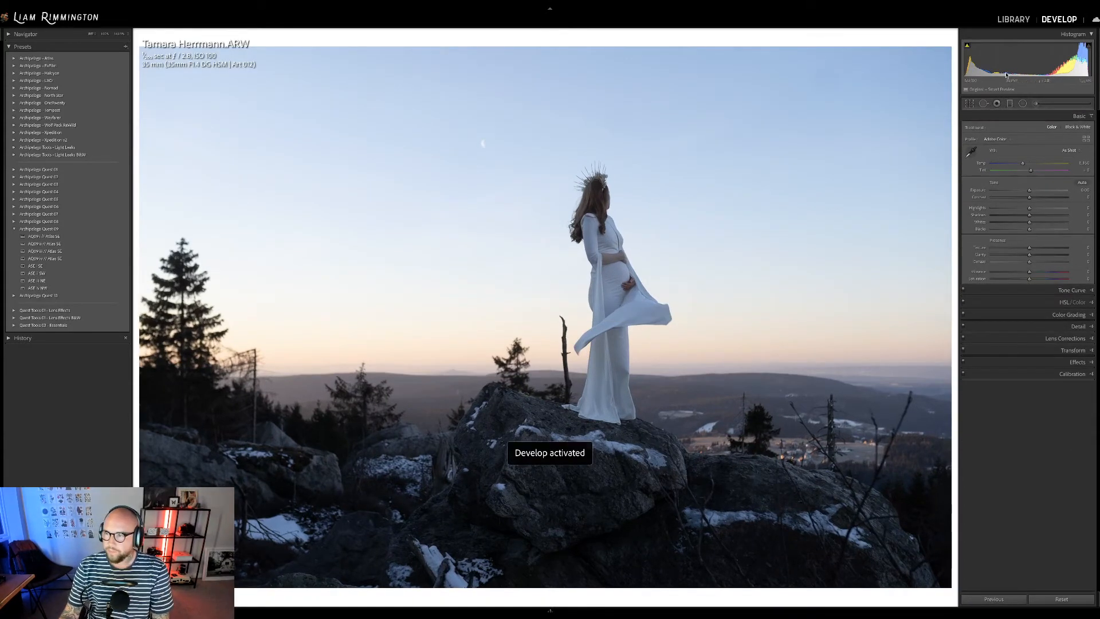
Raise the exposure of the photo of the woman on the rock to +0.44.
left_click_drag(1023, 60, 1059, 60)
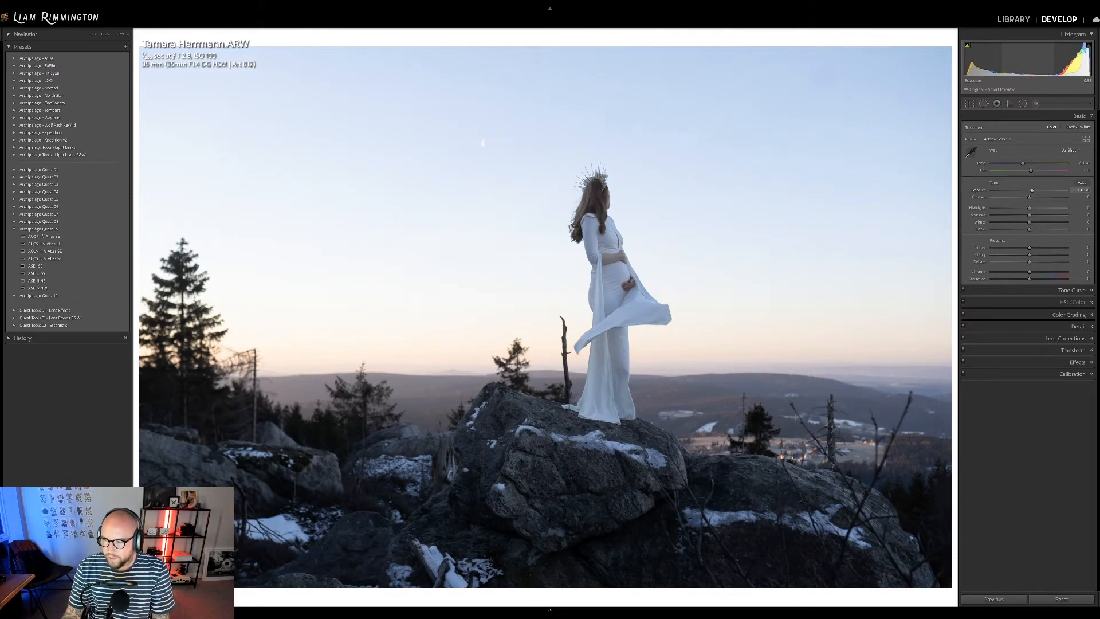
left_click_drag(1031, 190, 1033, 190)
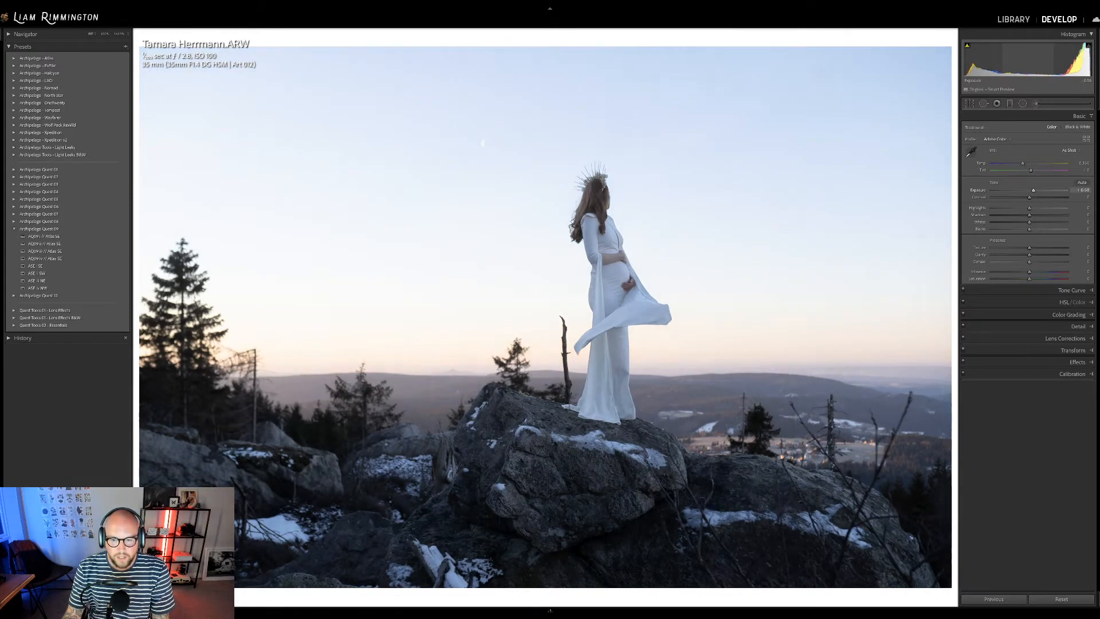
left_click_drag(1036, 60, 1022, 61)
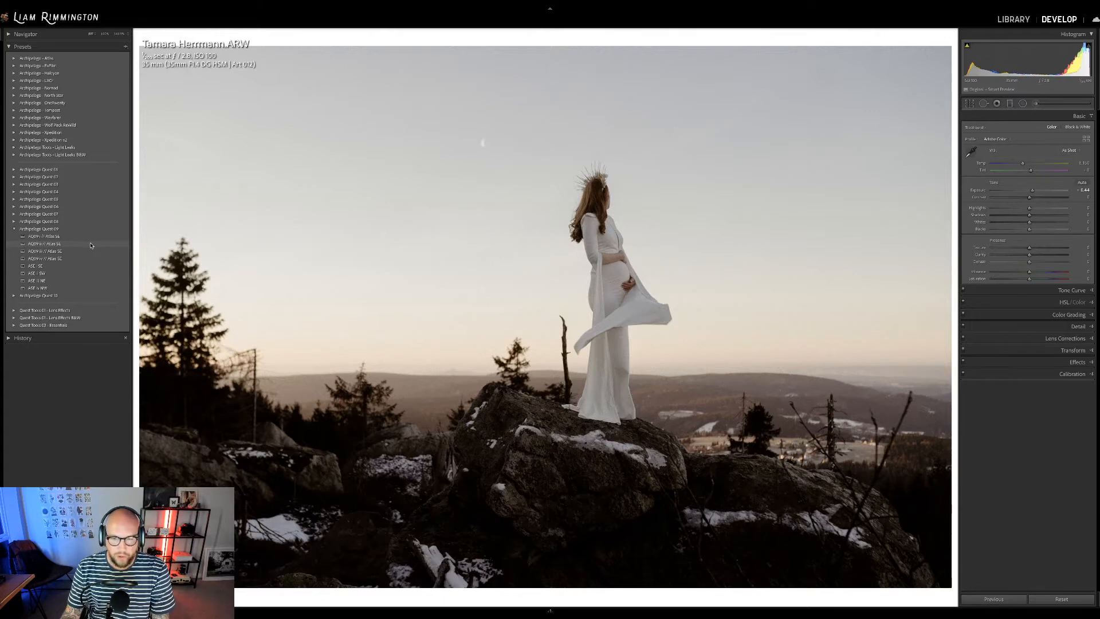
Apply the second Atlas preset to the woman-on-rock photo with a profile amount of 200, and brighten the exposure further.
left_click(90, 244)
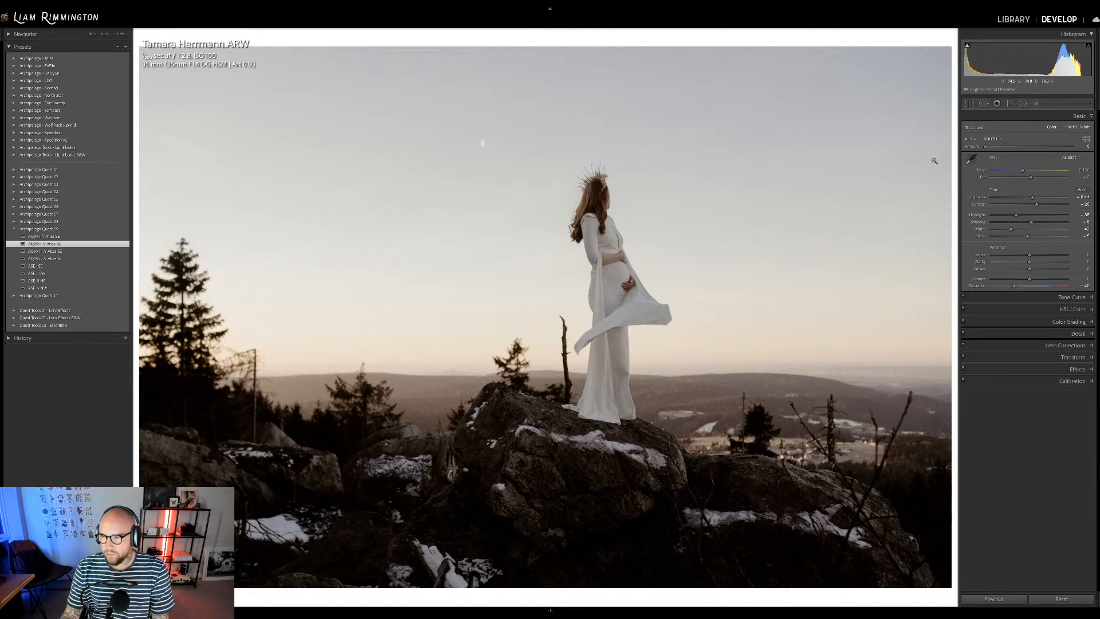
left_click_drag(985, 147, 1073, 149)
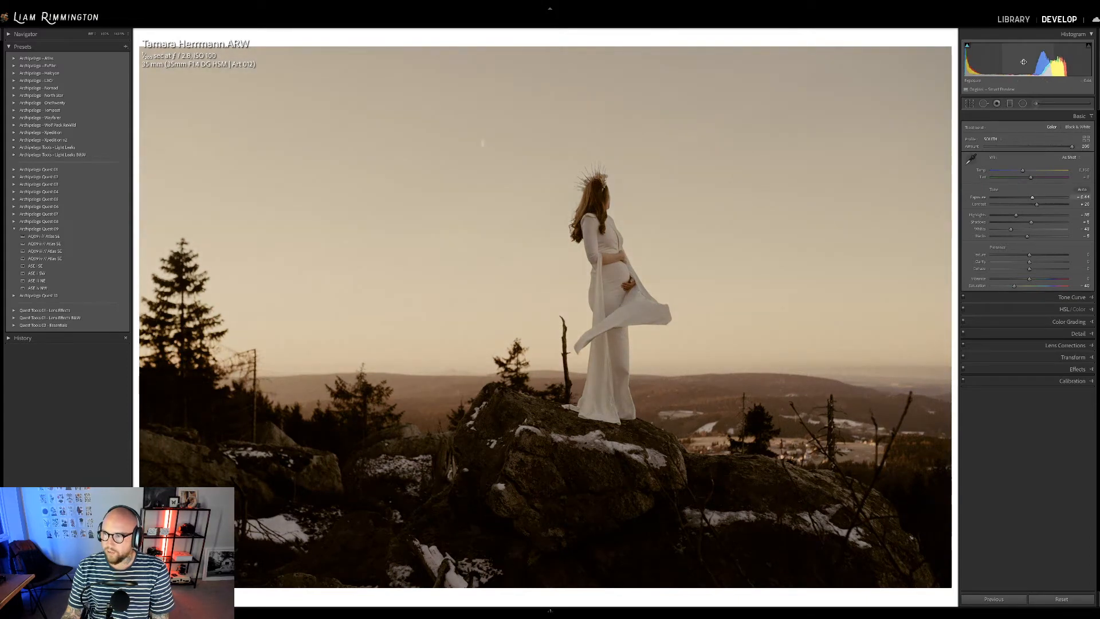
left_click_drag(1032, 198, 1038, 197)
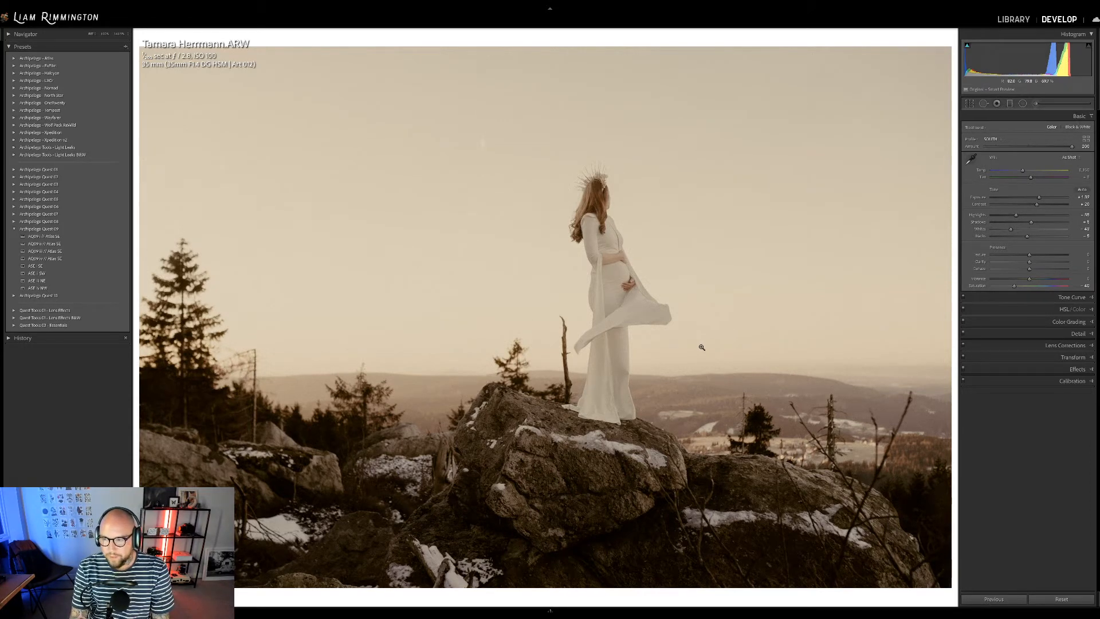
Compare the woman-on-rock photo before and after the edit at full frame and side by side, previewing the third Atlas preset in between.
key("backslash")
key("backslash")
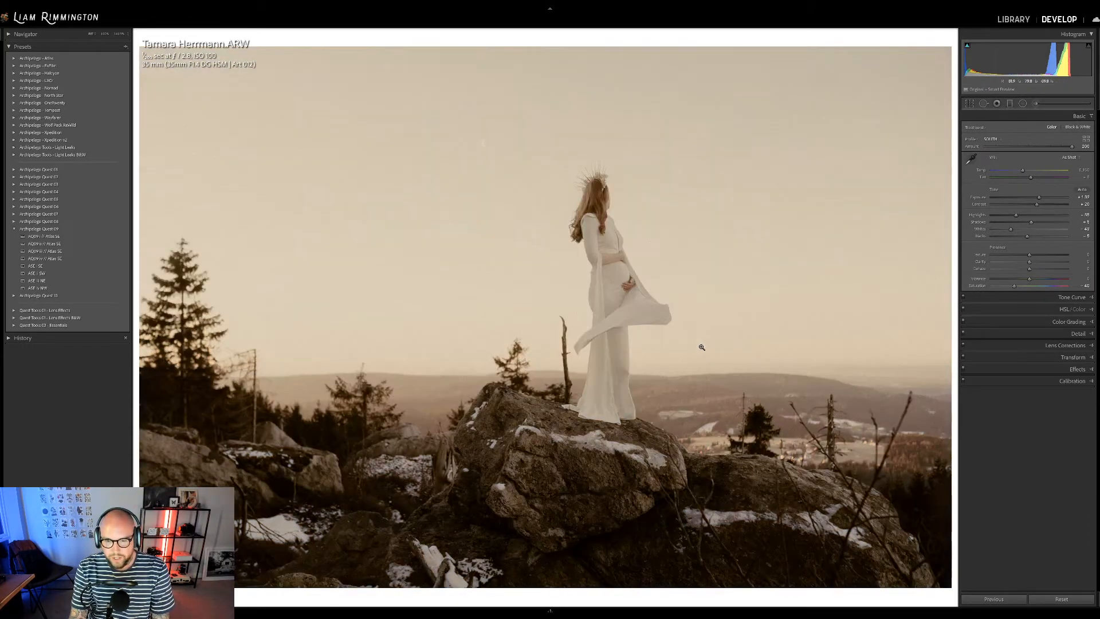
key("backslash")
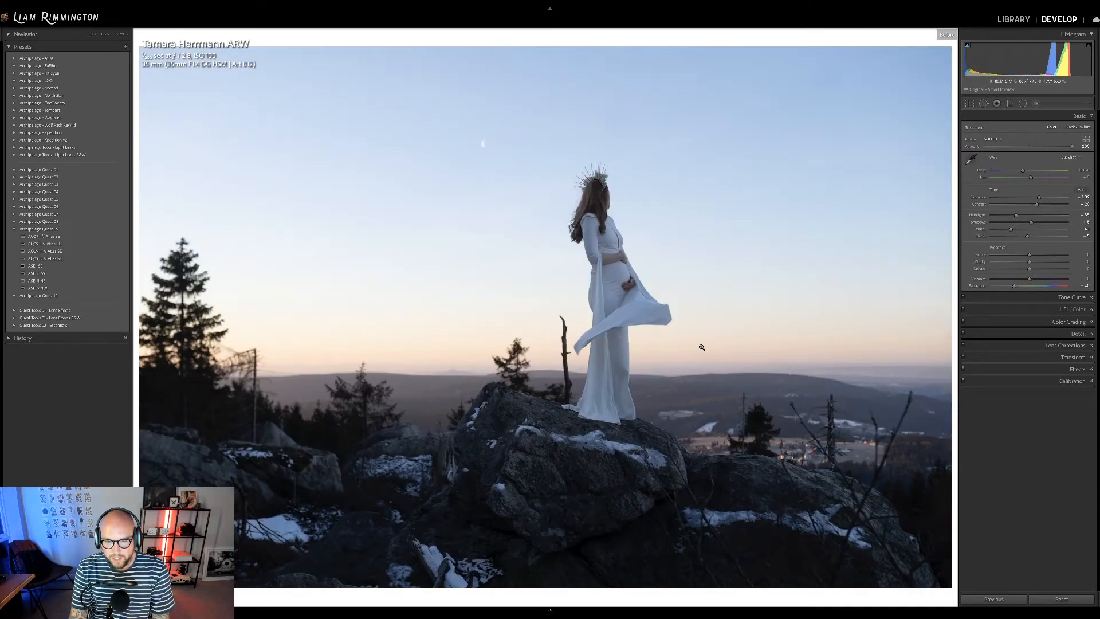
key("backslash")
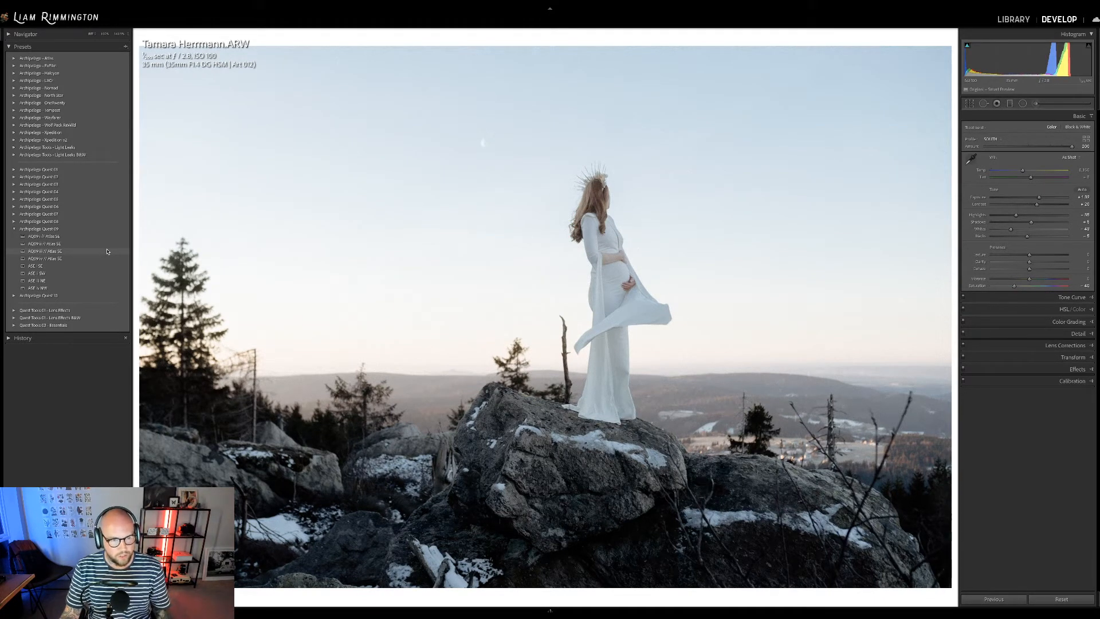
left_click(107, 251)
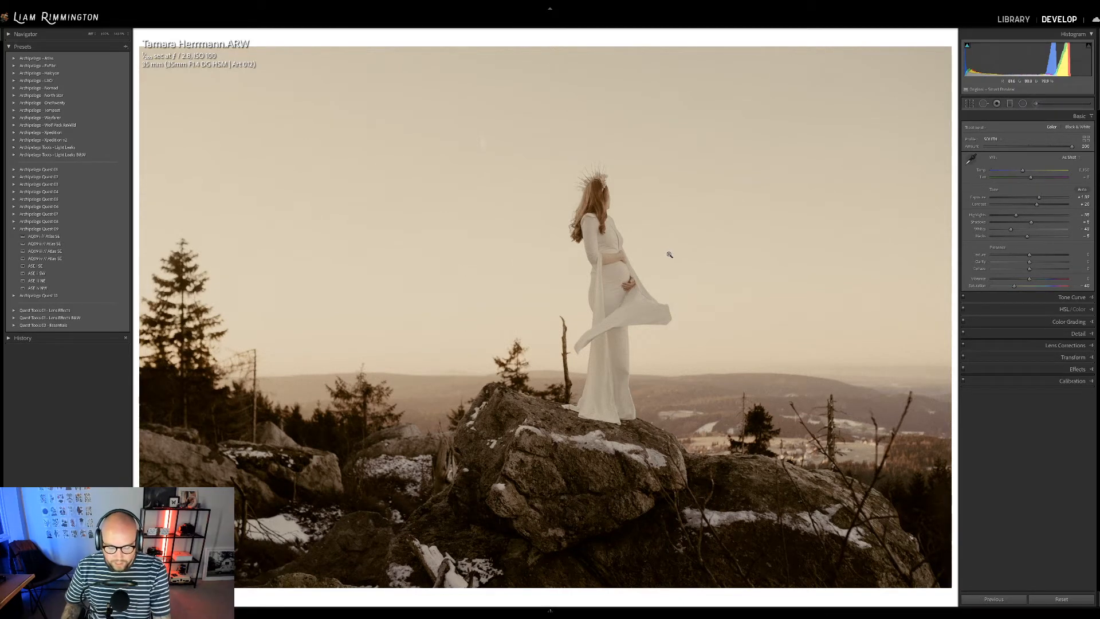
key("y")
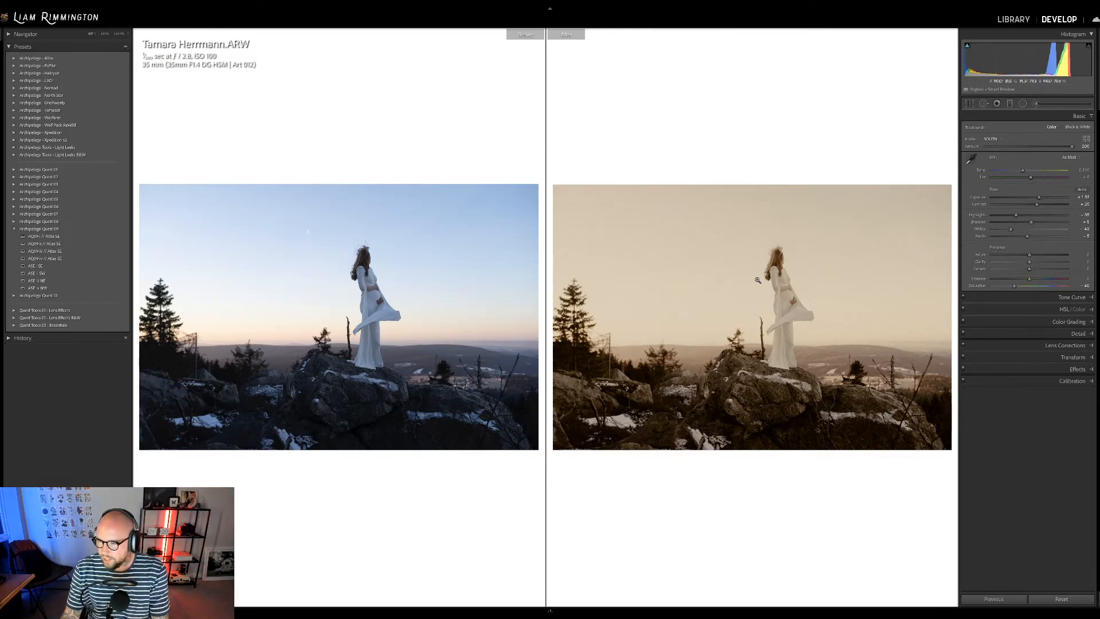
Reapply the second Atlas preset to the woman-on-rock photo with a profile amount of 0, and lower the exposure.
key("y")
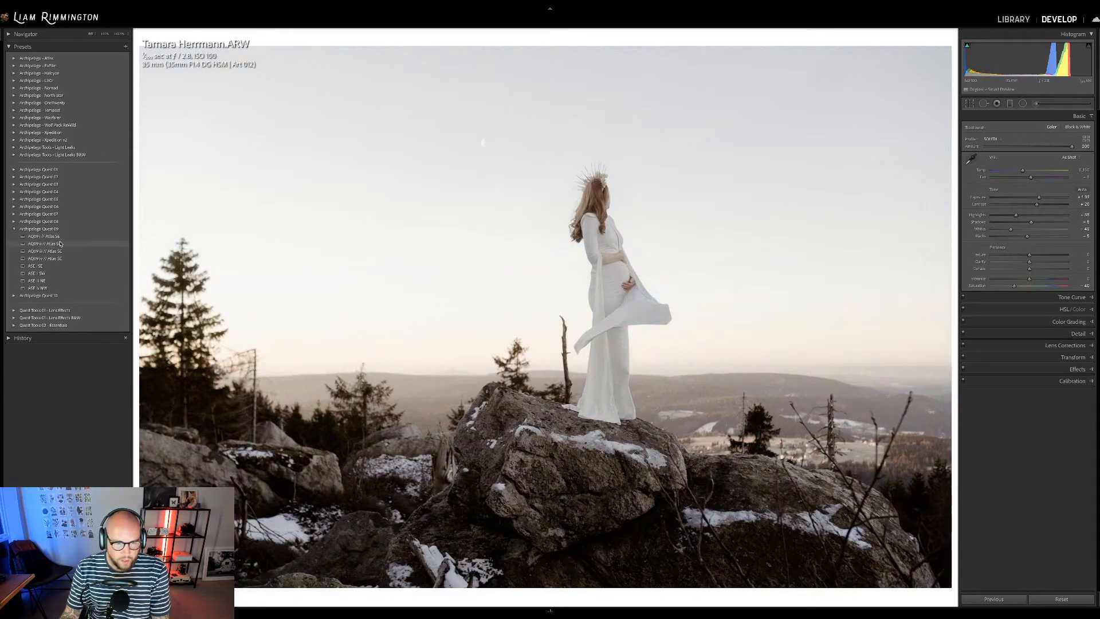
left_click(60, 243)
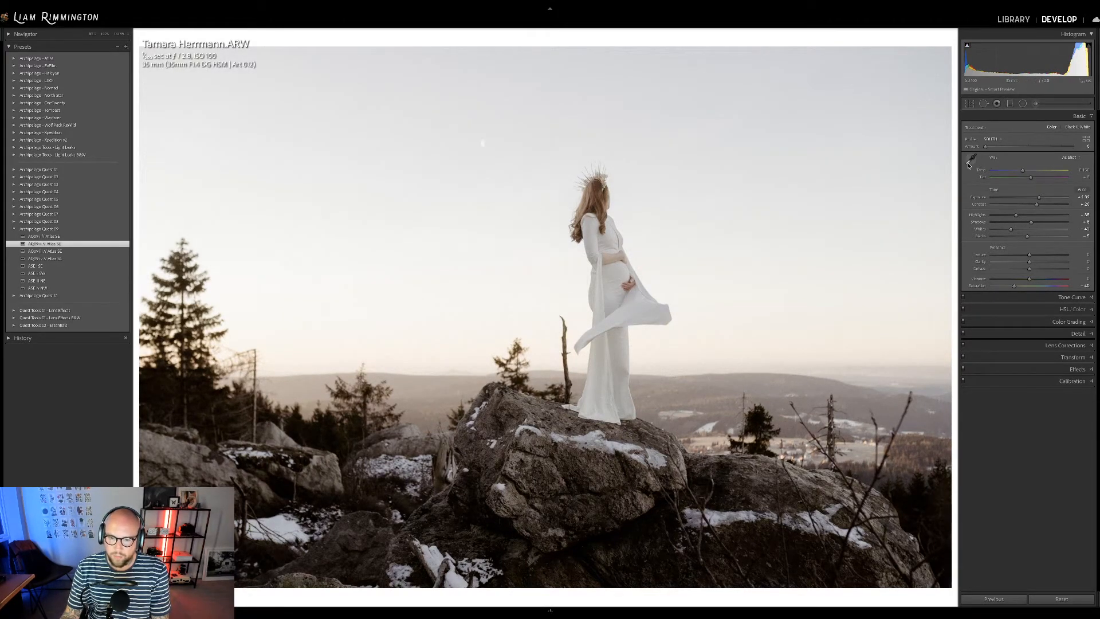
left_click_drag(1038, 198, 1034, 197)
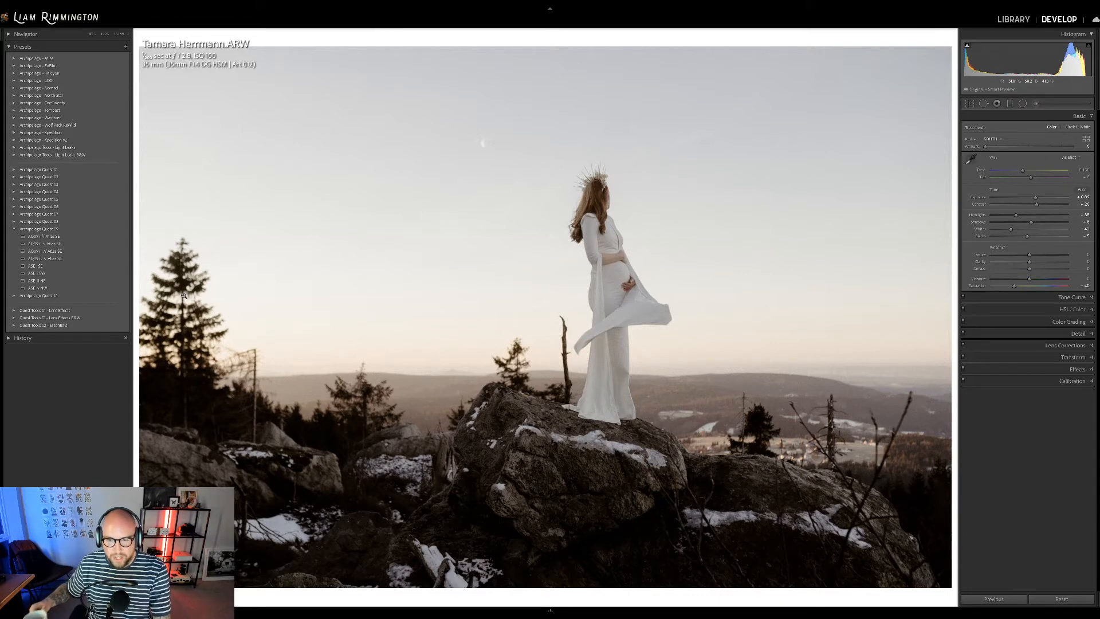
Compare the woman-on-rock edit side by side with the original, and return to the Library grid.
key("y")
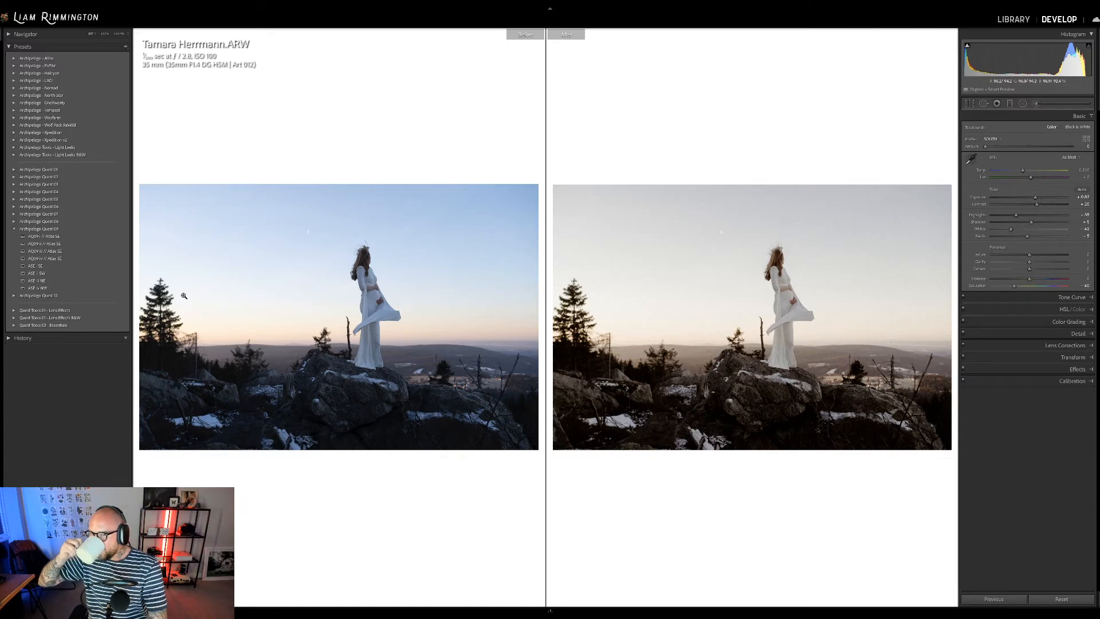
key("y")
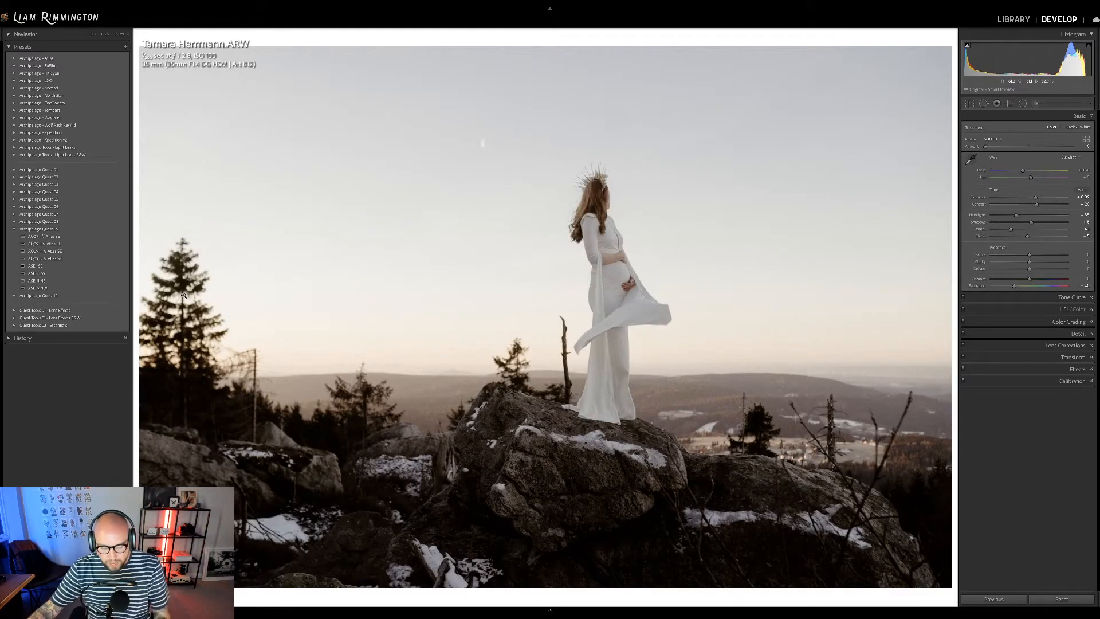
key("g")
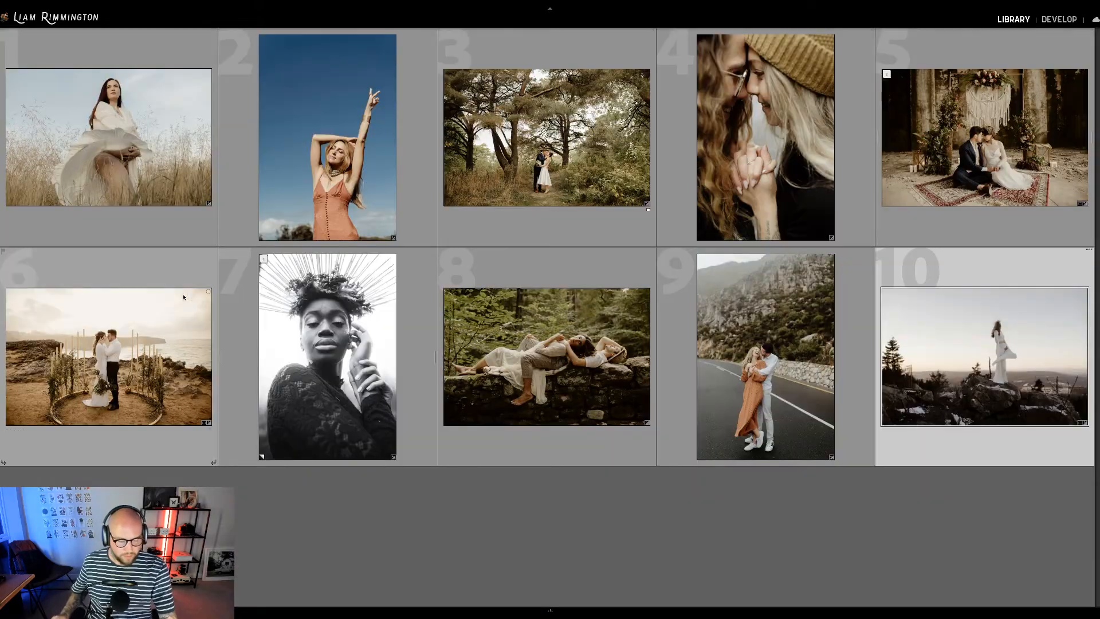
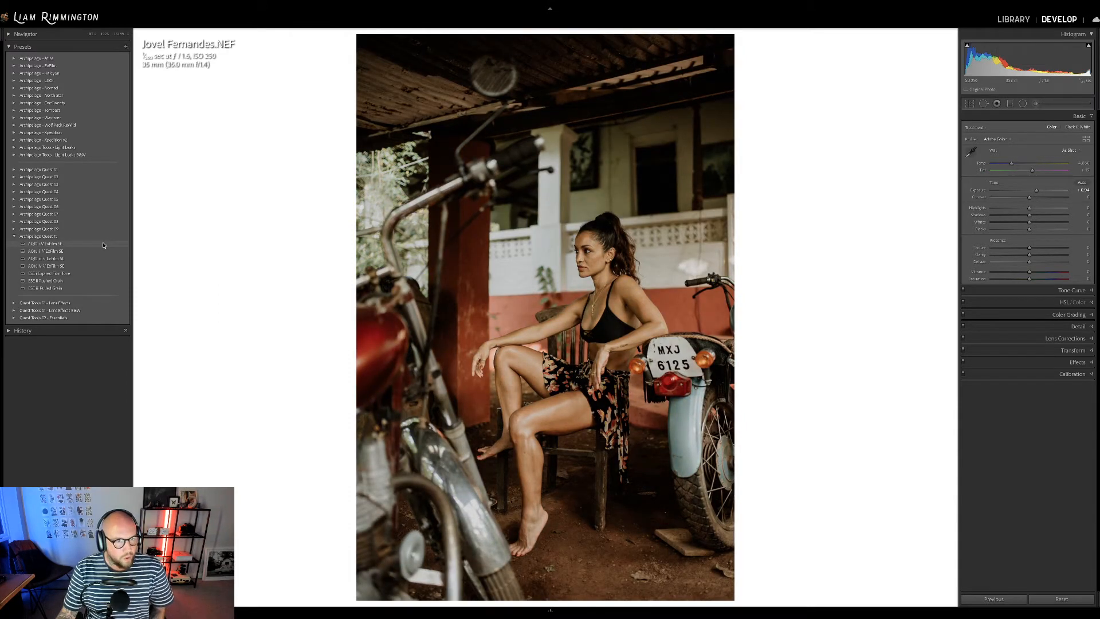
Apply the first Archipelago Quest 10 preset to the photo of the woman beside the motorcycles, and raise the exposure.
left_click(103, 245)
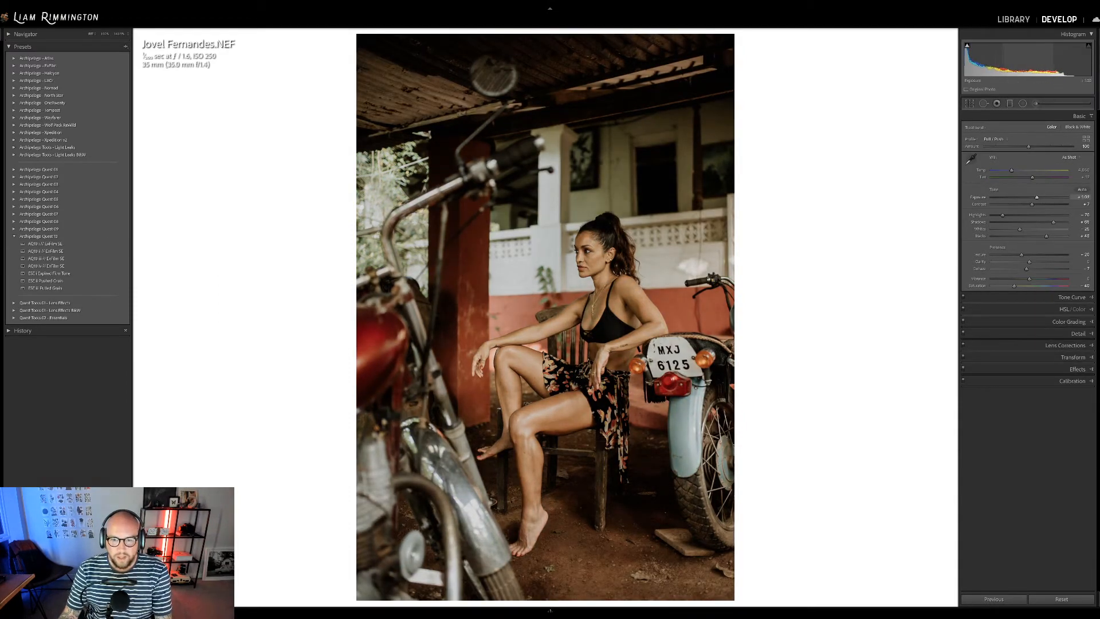
left_click_drag(1036, 197, 1038, 197)
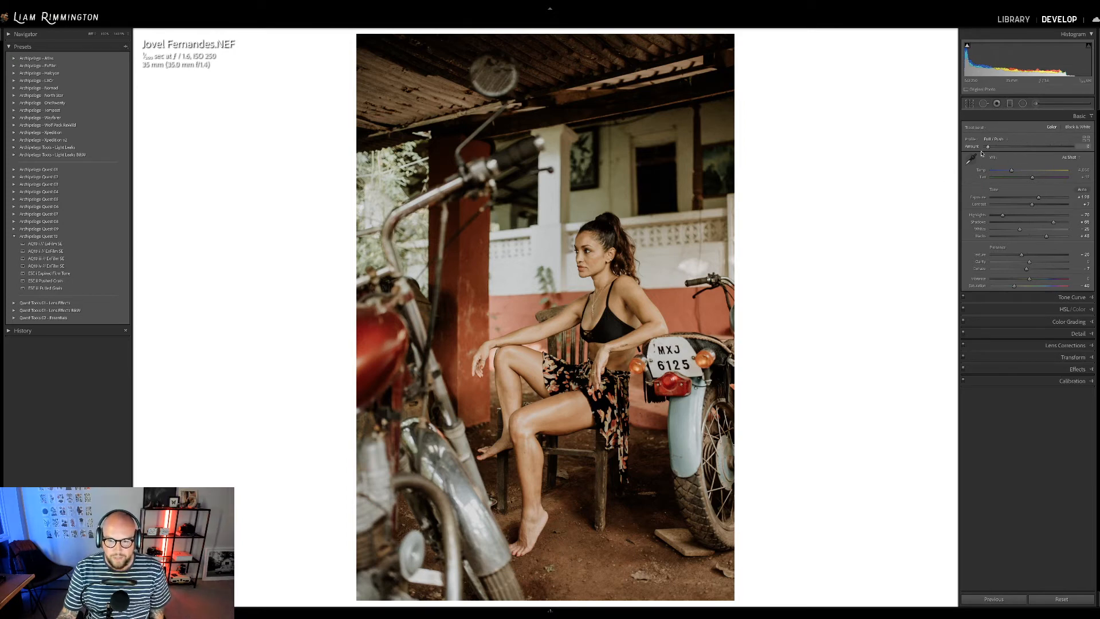
Preview the preset's profile at amounts 0 and 200, restore 100, and inspect the seated woman up close.
left_click_drag(1028, 147, 969, 156)
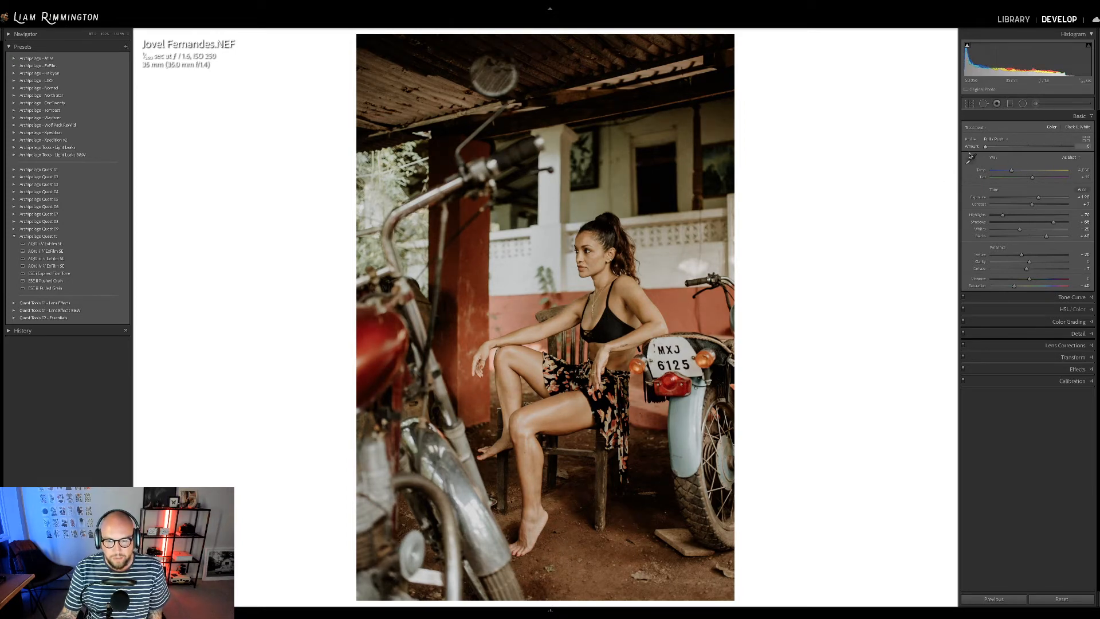
left_click_drag(985, 146, 1072, 147)
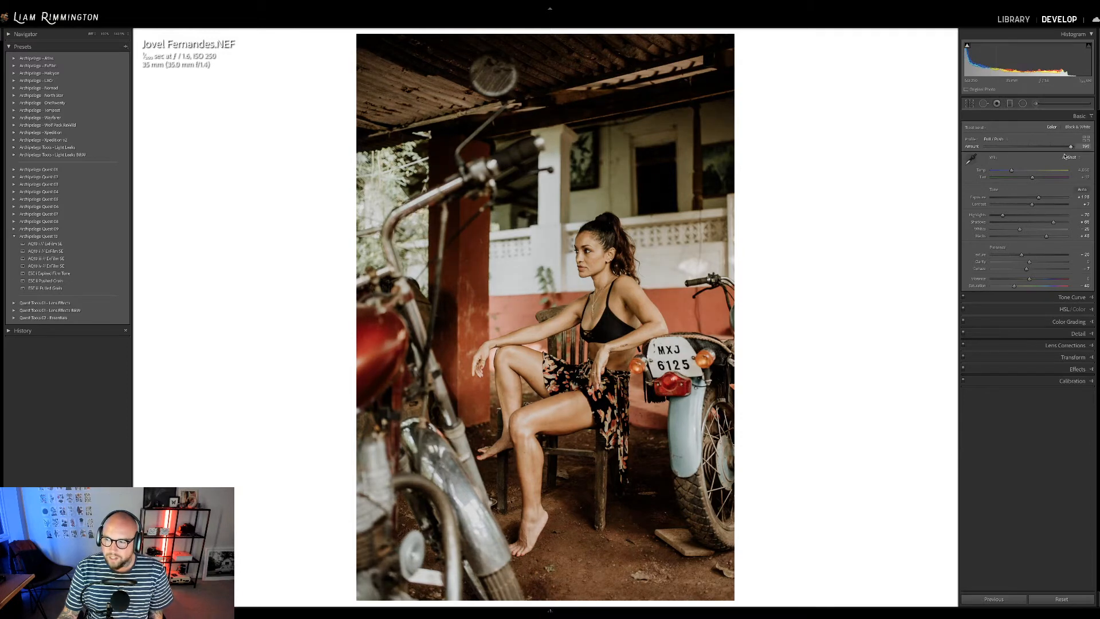
left_click_drag(1071, 157, 1027, 156)
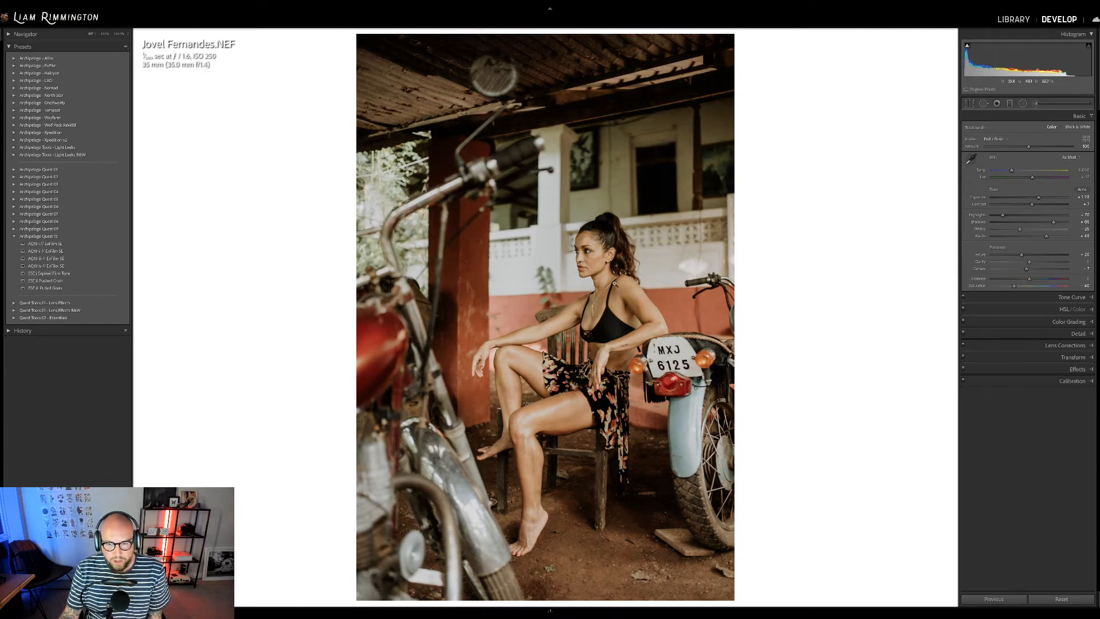
left_click(590, 269)
scroll(589, 269, "down", 5)
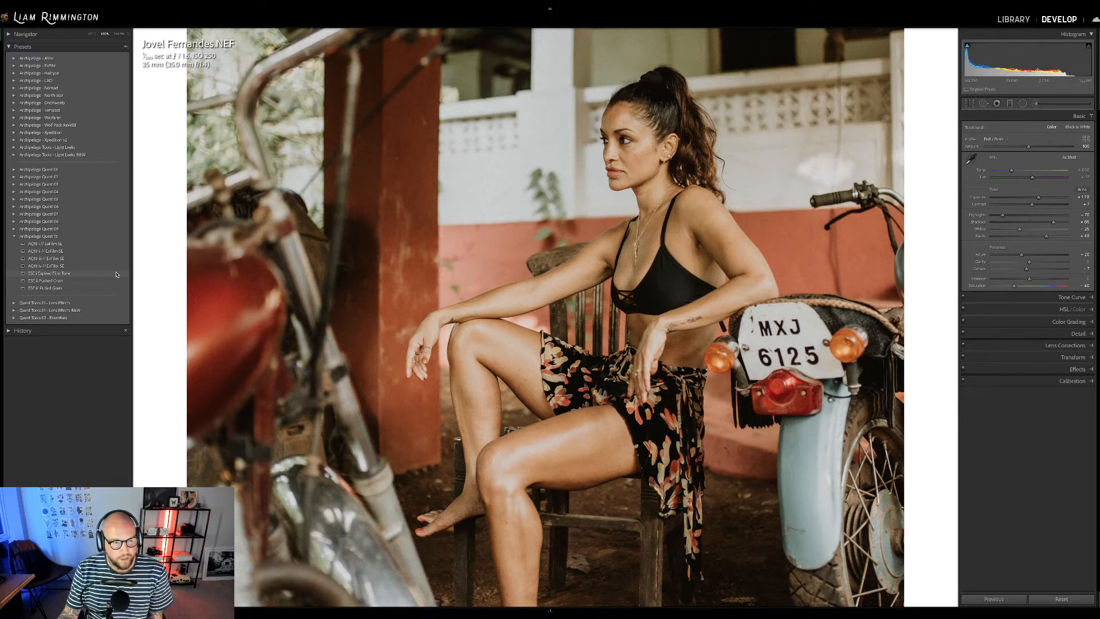
left_click(400, 279)
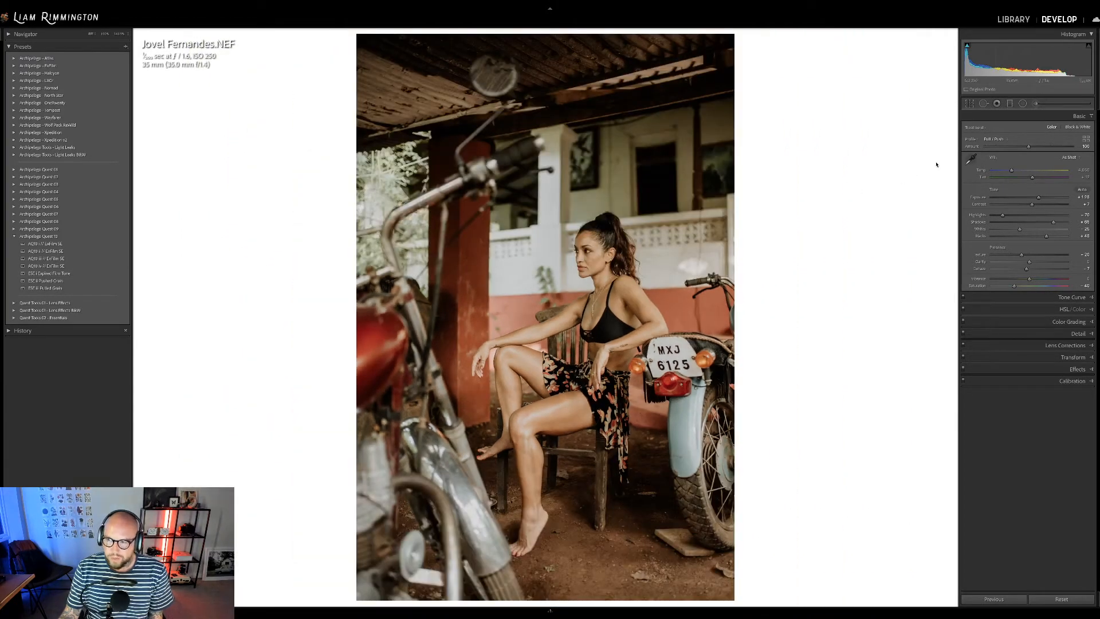
Apply the Expired Film Tone preset to the motorcycle photo, preview lower profile amounts, and reset the amount to 100.
left_click(113, 274)
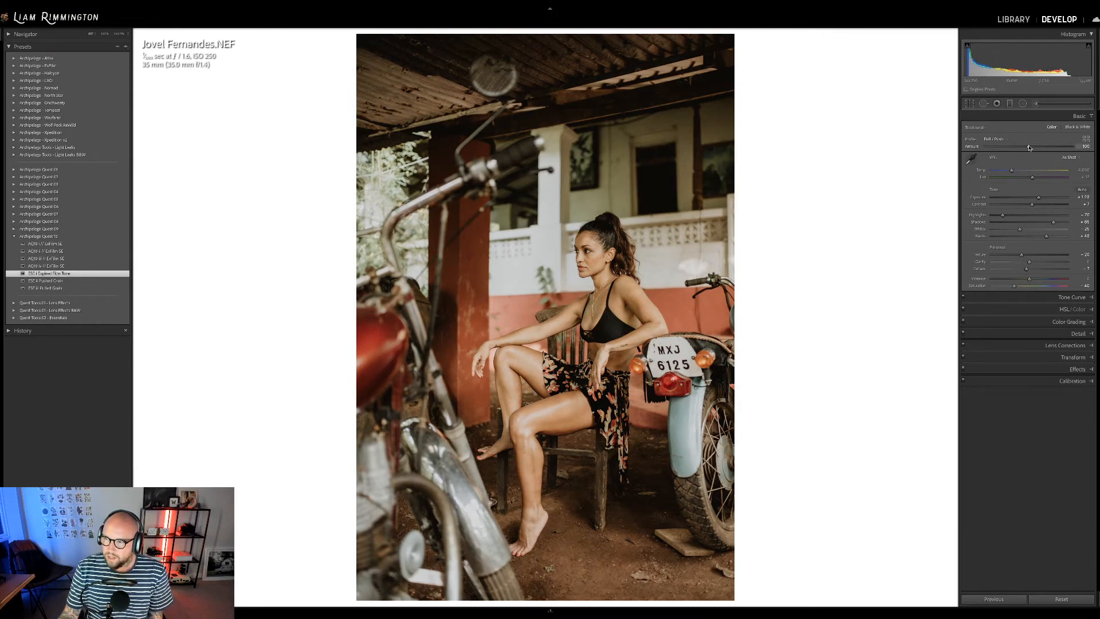
left_click_drag(1029, 147, 951, 165)
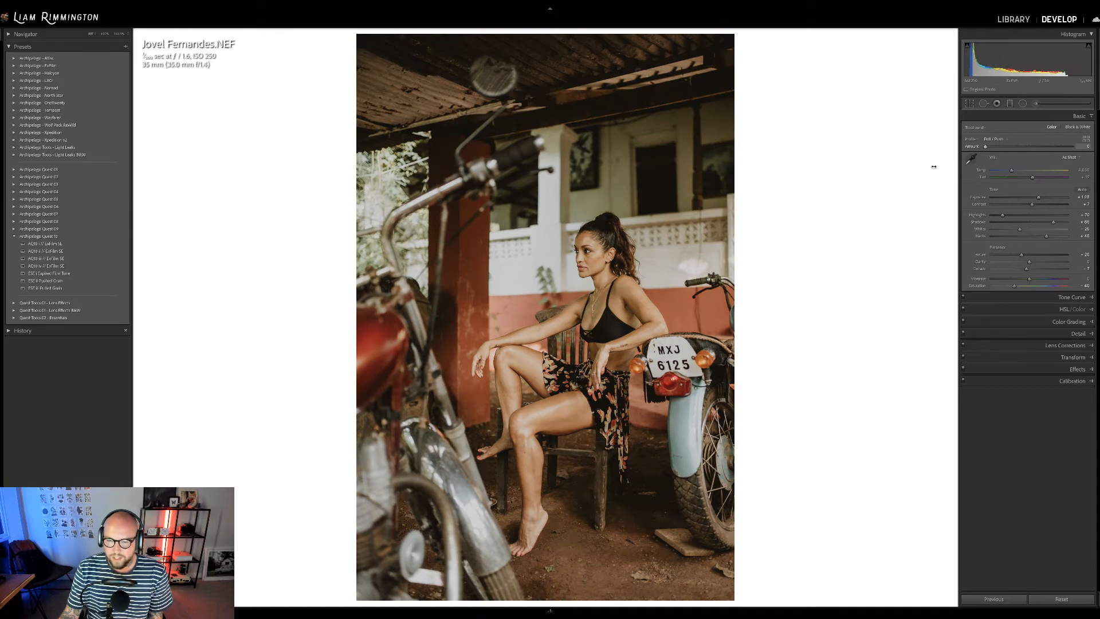
key("ctrl+z")
left_click_drag(1050, 160, 1021, 159)
double_click(968, 148)
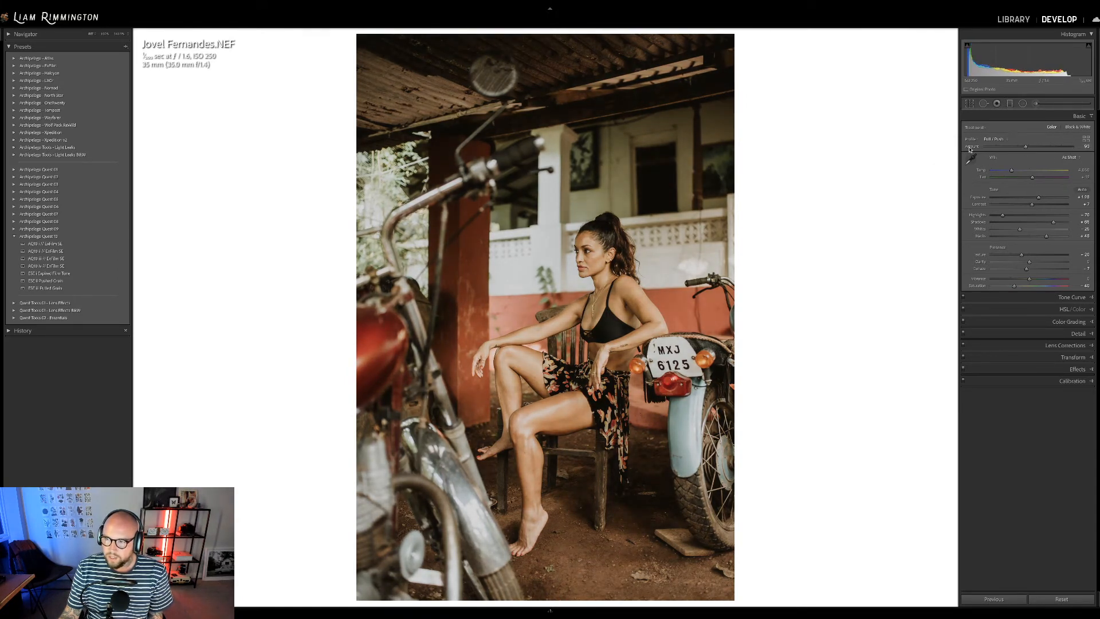
Set the profile amount to 200 while checking the seated woman up close, and raise the exposure slightly.
left_click(639, 360)
left_click_drag(638, 360, 667, 271)
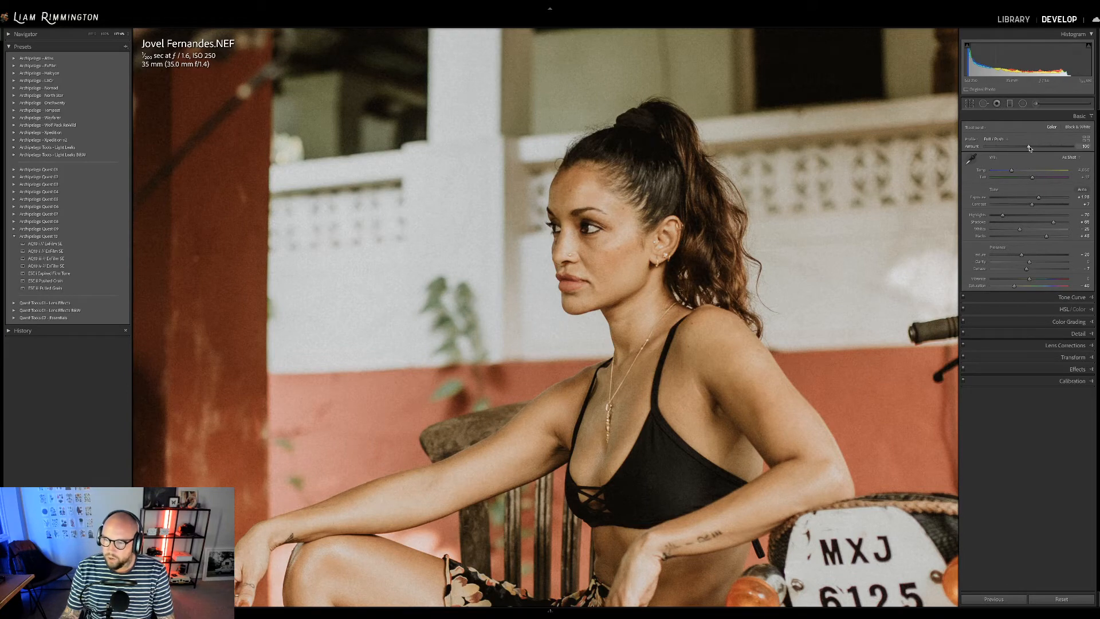
left_click_drag(1028, 147, 1098, 156)
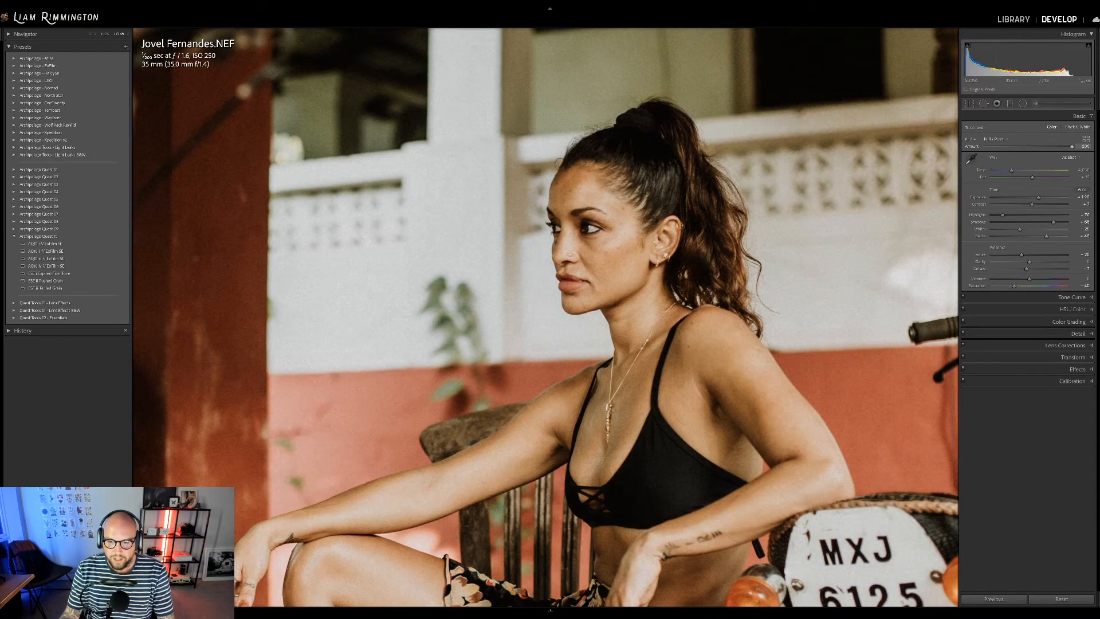
left_click(920, 150)
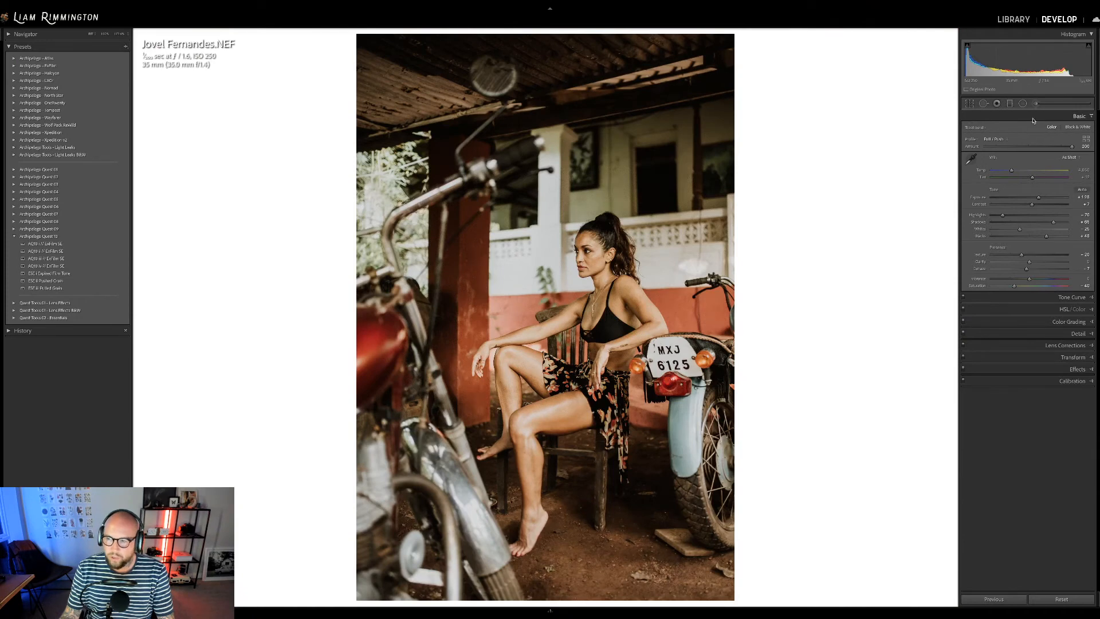
left_click_drag(1039, 197, 1039, 197)
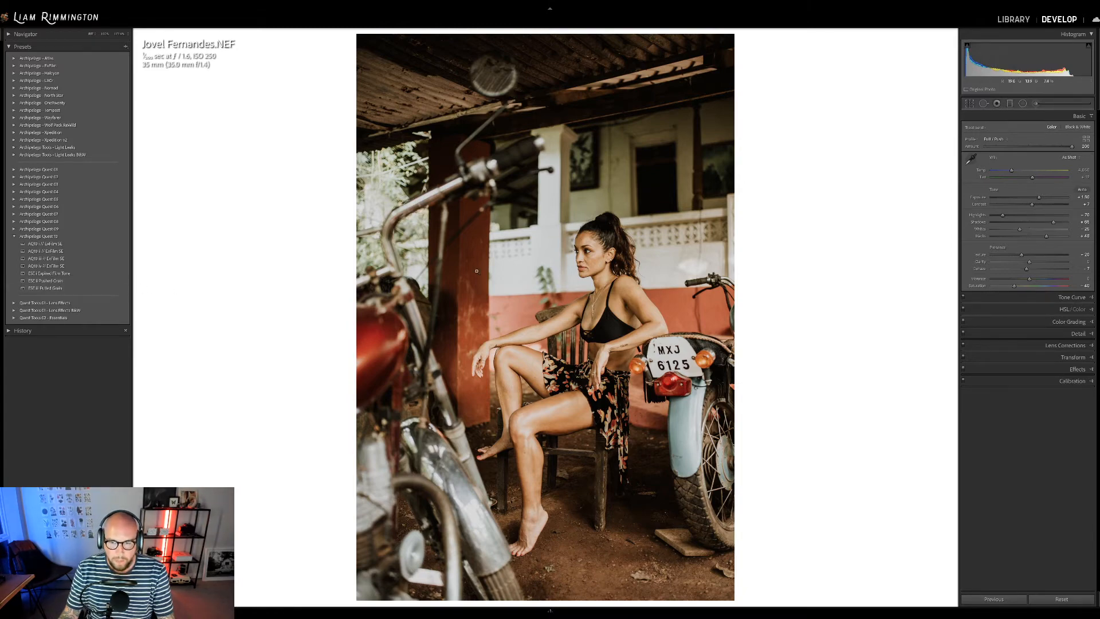
Apply the last Archipelago Quest 10 grain preset to the motorcycle photo while viewing the woman's face up close.
left_click(557, 258)
left_click_drag(533, 263, 566, 274)
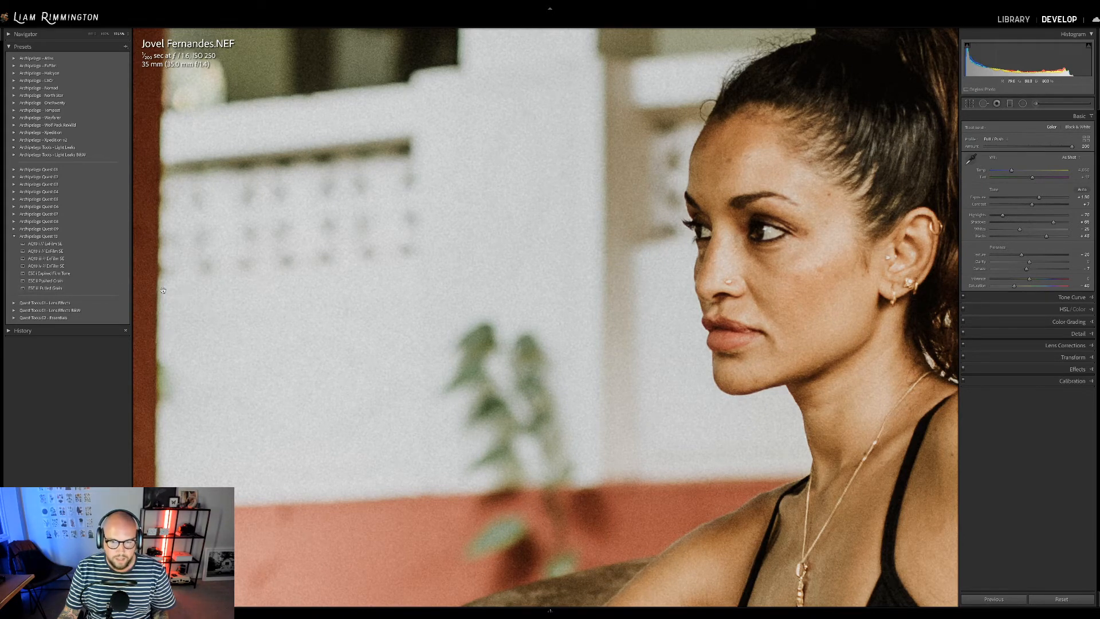
left_click(101, 290)
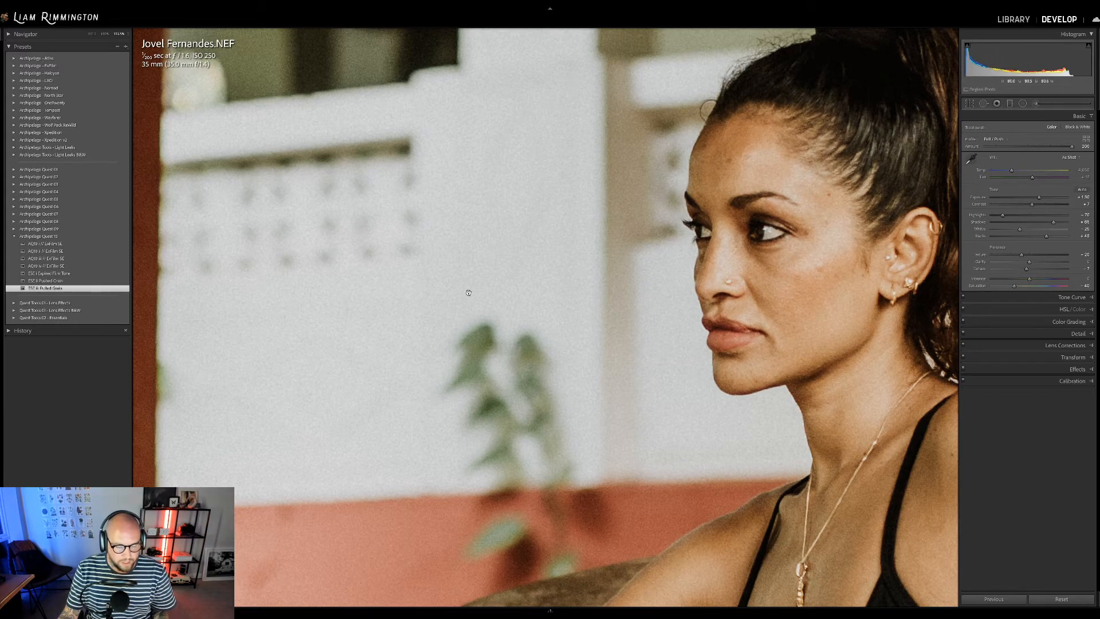
left_click(468, 292)
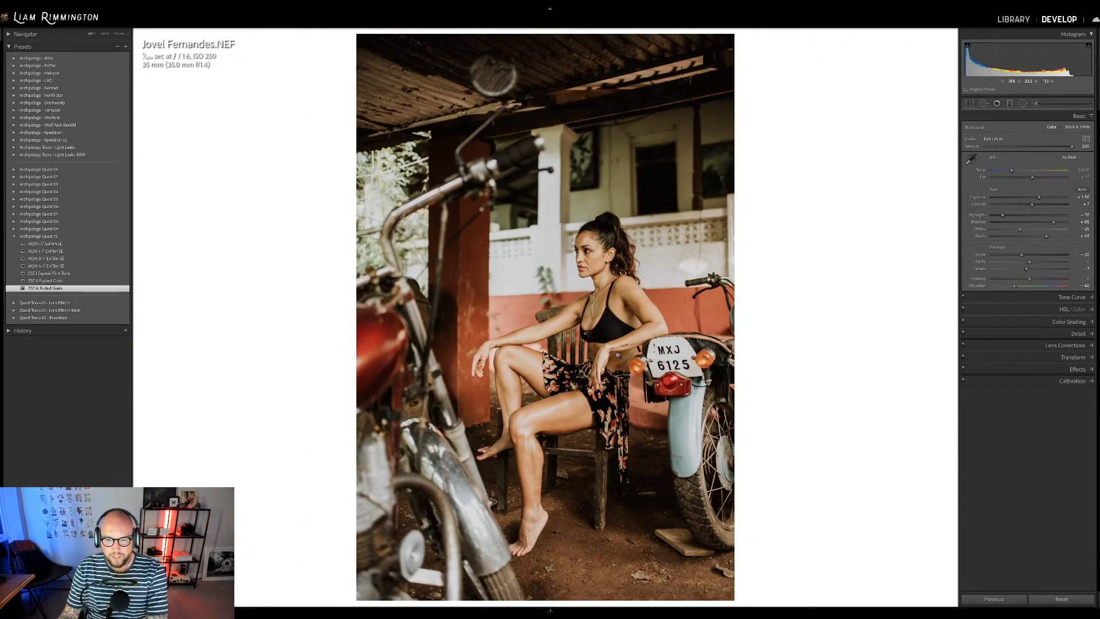
Compare the motorcycle photo before and after at full frame and side by side, and return to the Library grid.
key("backslash")
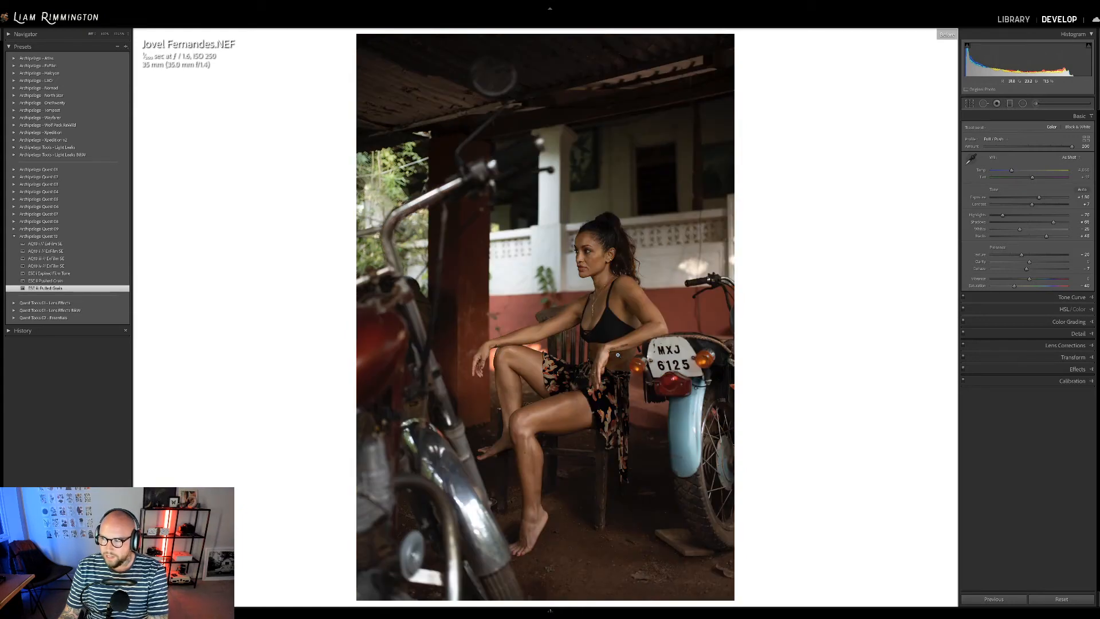
key("backslash")
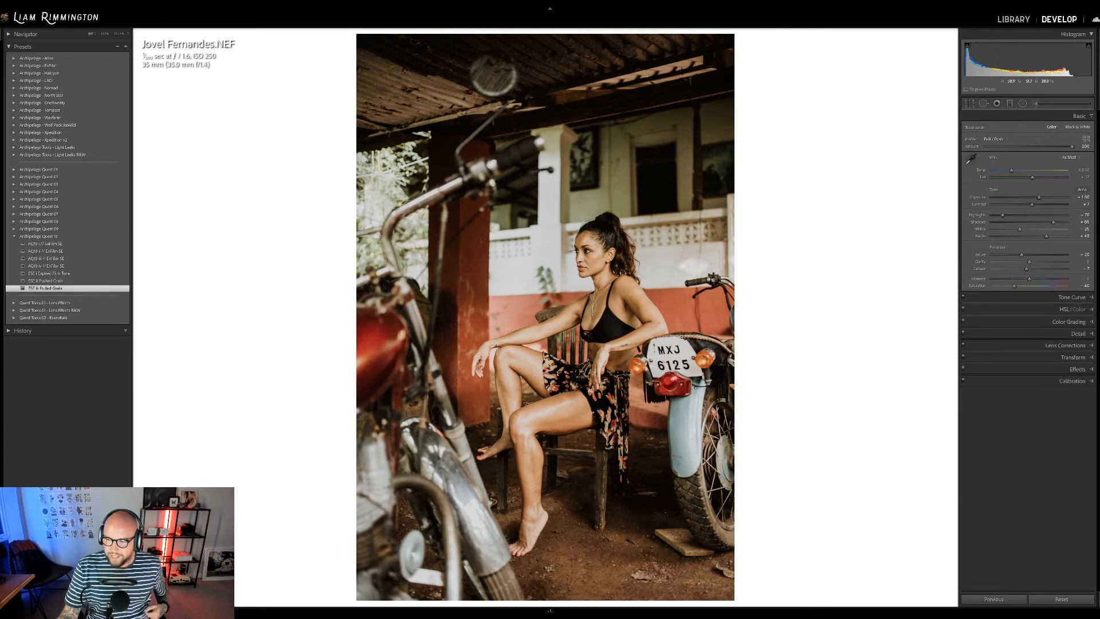
key("y")
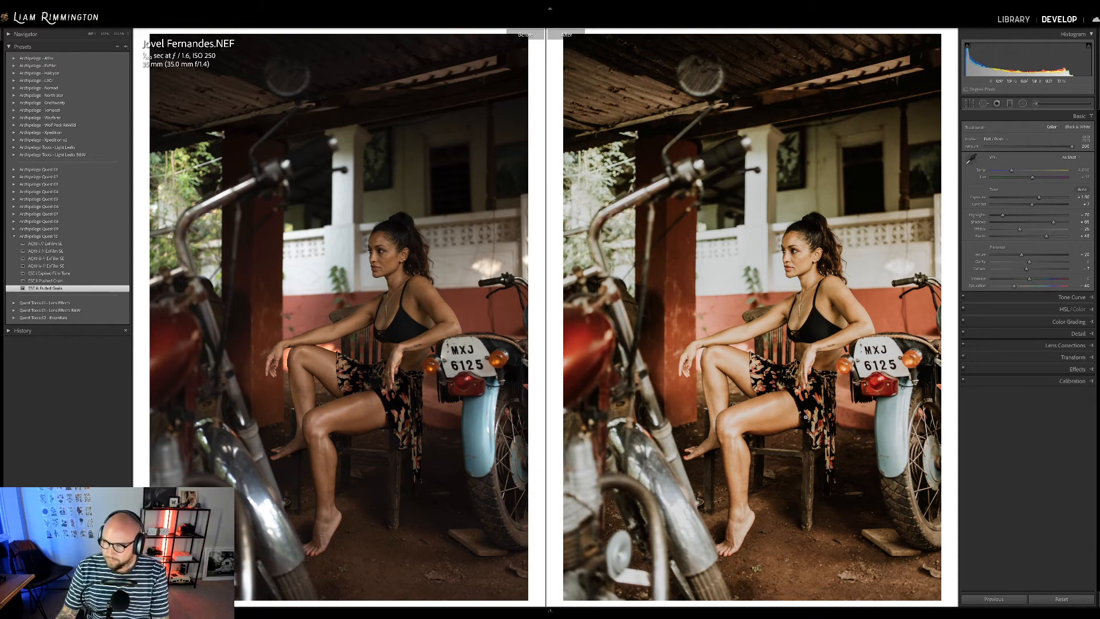
key("g")
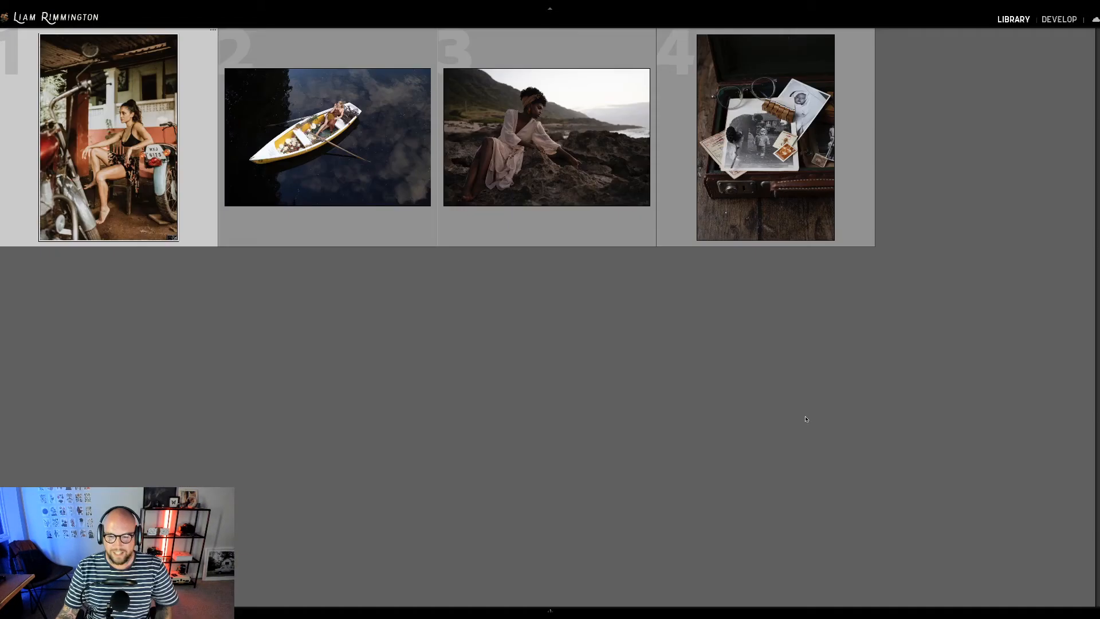
Open the second photo, the woman in the rowing boat, in Develop, warm its white balance and raise the exposure slightly.
left_click(348, 377)
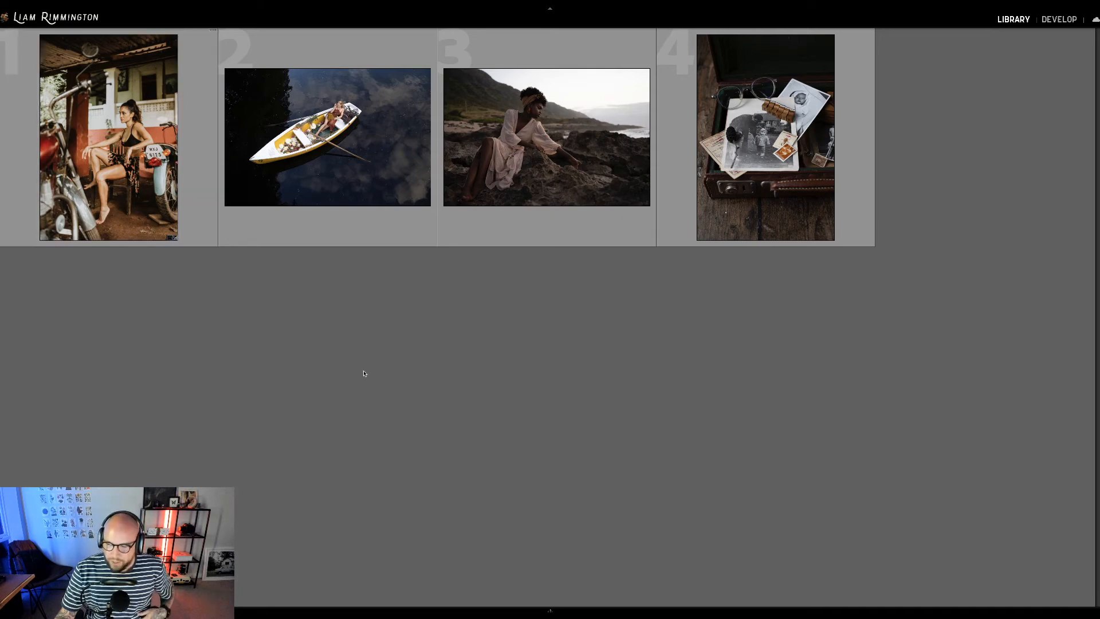
left_click(414, 167)
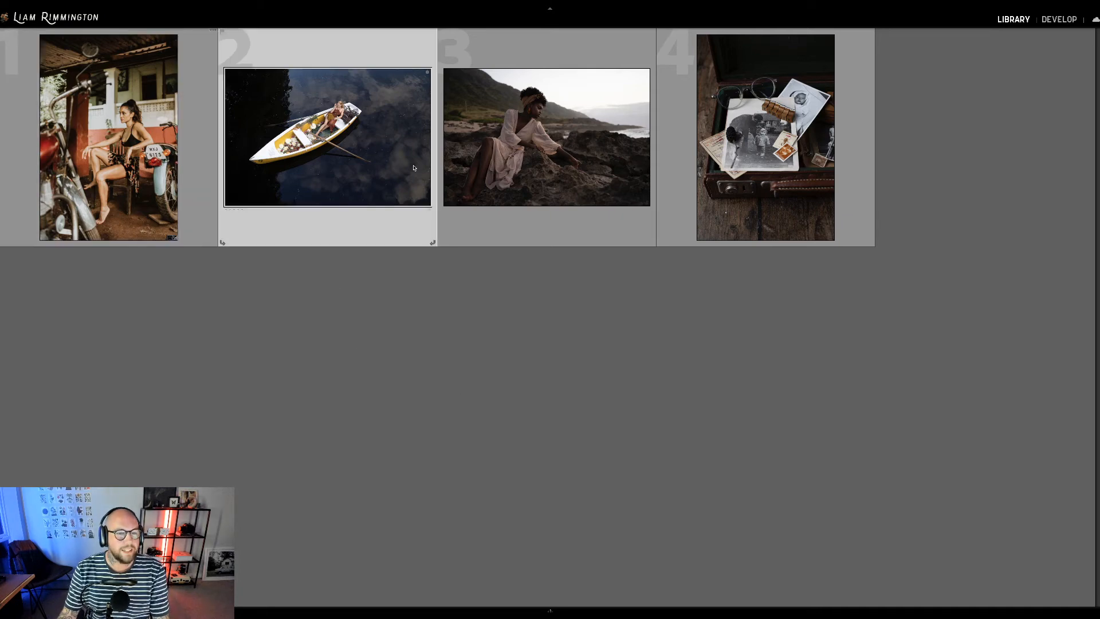
key("d")
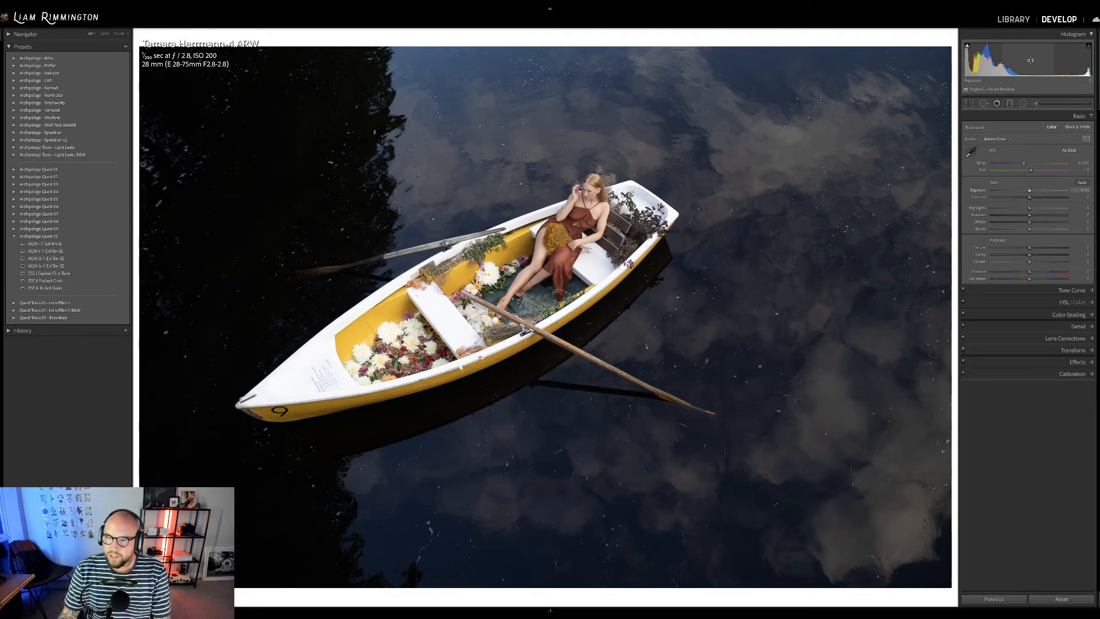
left_click_drag(1029, 190, 1027, 165)
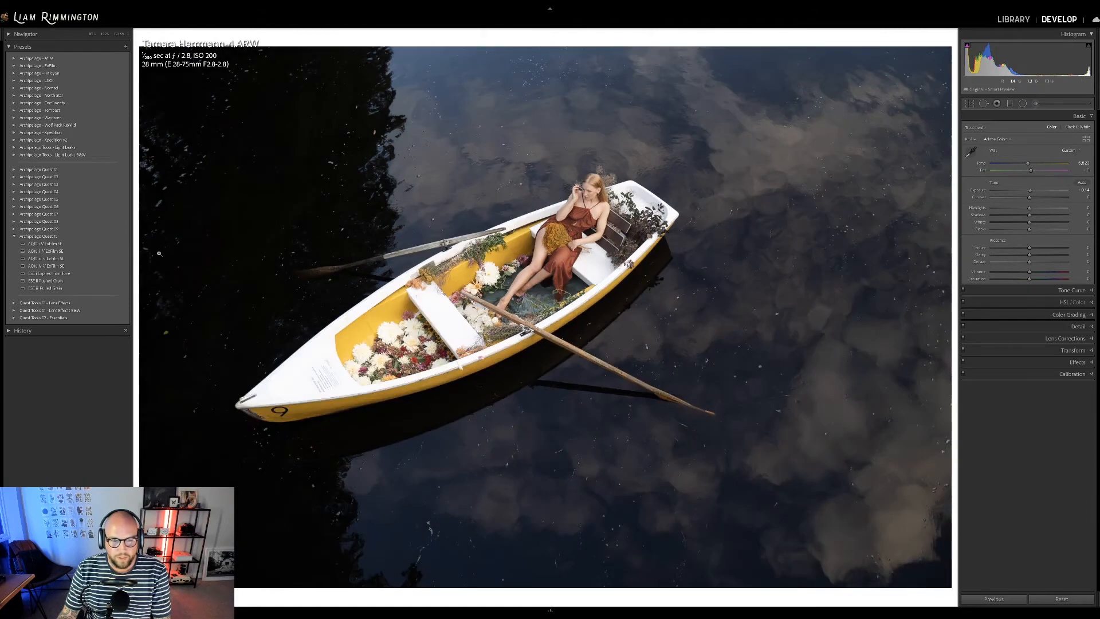
Apply the second Archipelago Quest 10 preset to the rowing boat photo, and raise the exposure with the profile amount at 100.
left_click(125, 251)
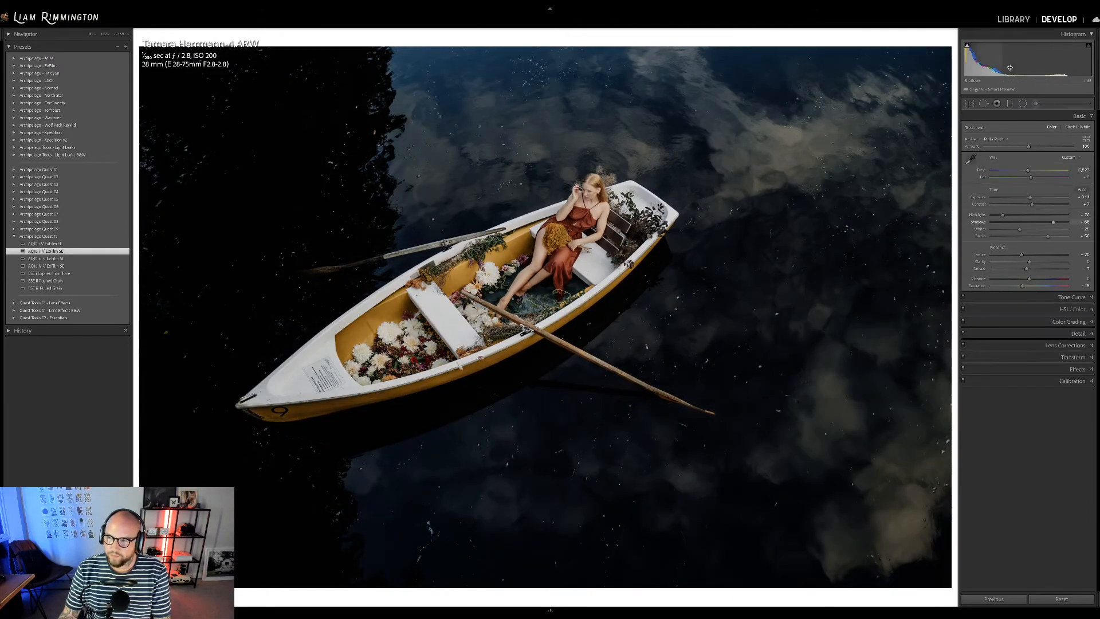
left_click_drag(1009, 68, 1018, 67)
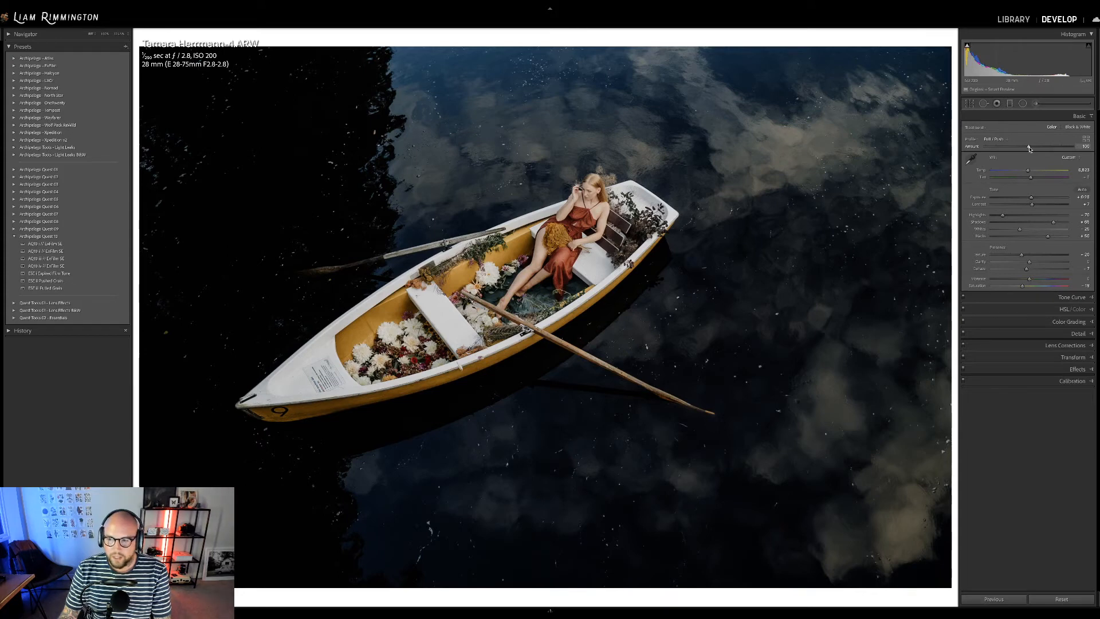
mouse_move(1029, 148)
left_mouse_down()
mouse_move(956, 154)
mouse_move(1077, 148)
mouse_move(1031, 153)
left_mouse_up()
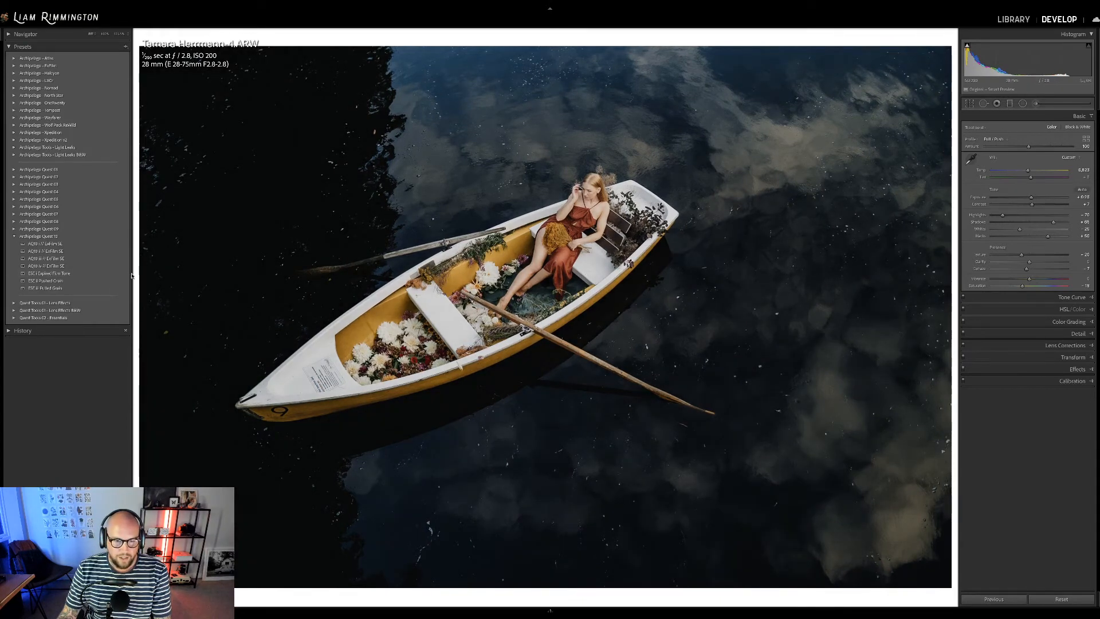
Apply the Expired Film Tone preset and the first grain preset to the rowing boat photo, and inspect the grain on the woman up close.
left_click(123, 275)
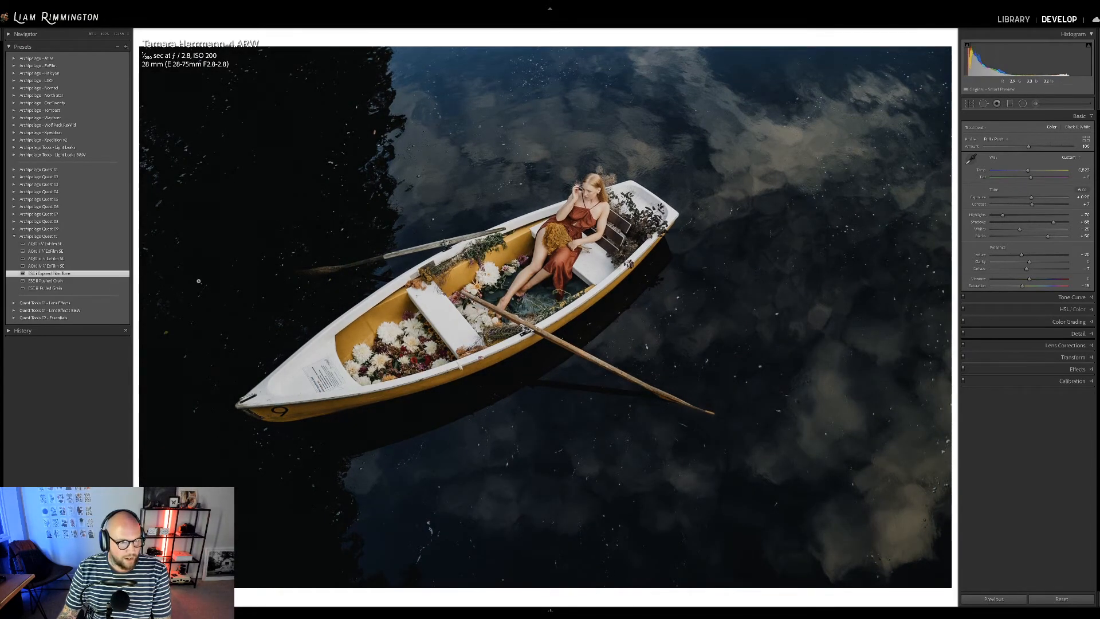
left_click(95, 280)
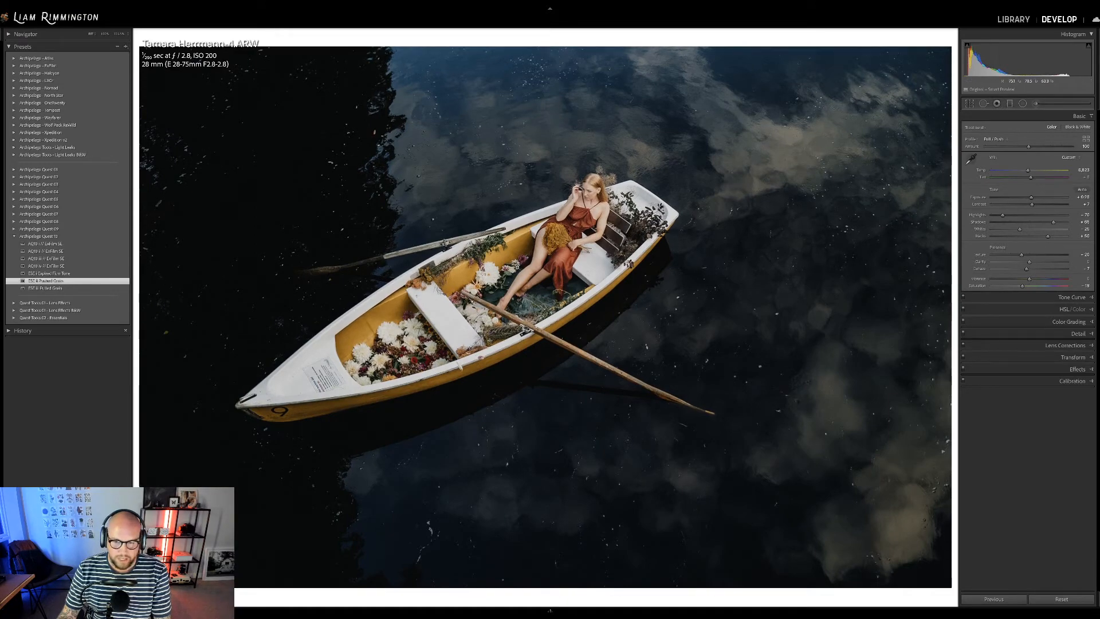
left_click(569, 227)
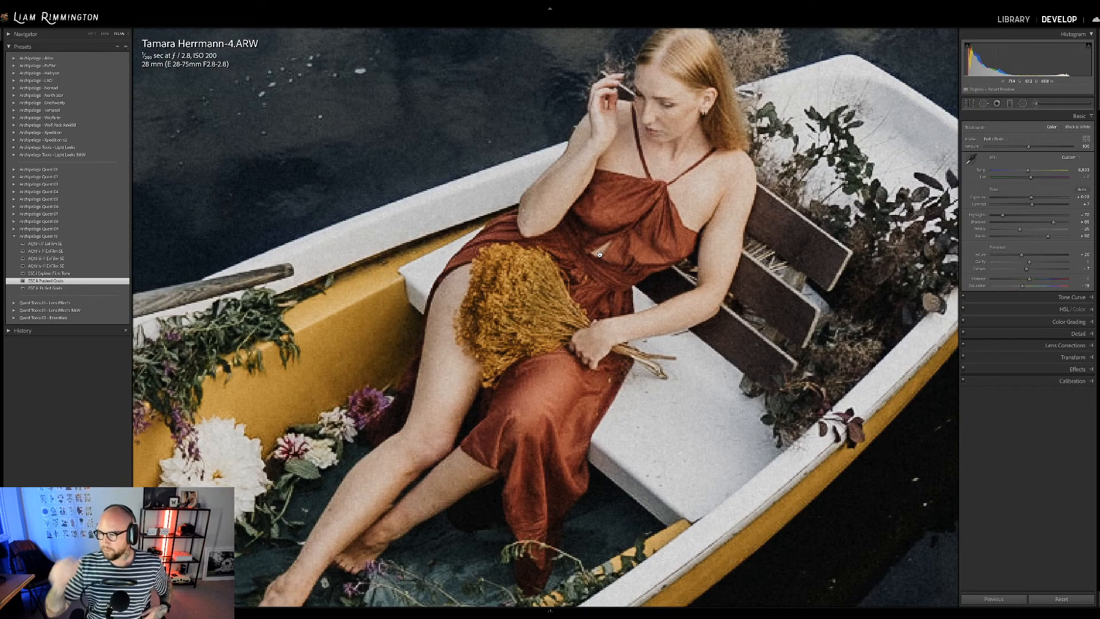
scroll(600, 254, "up", 2)
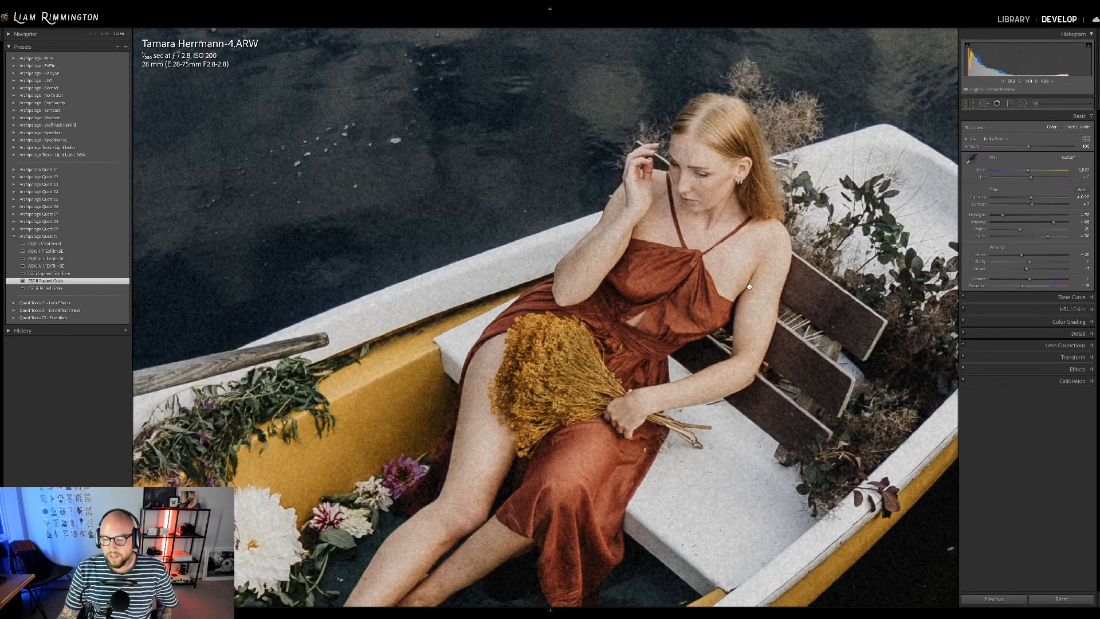
left_click_drag(753, 283, 773, 264)
left_click(773, 265)
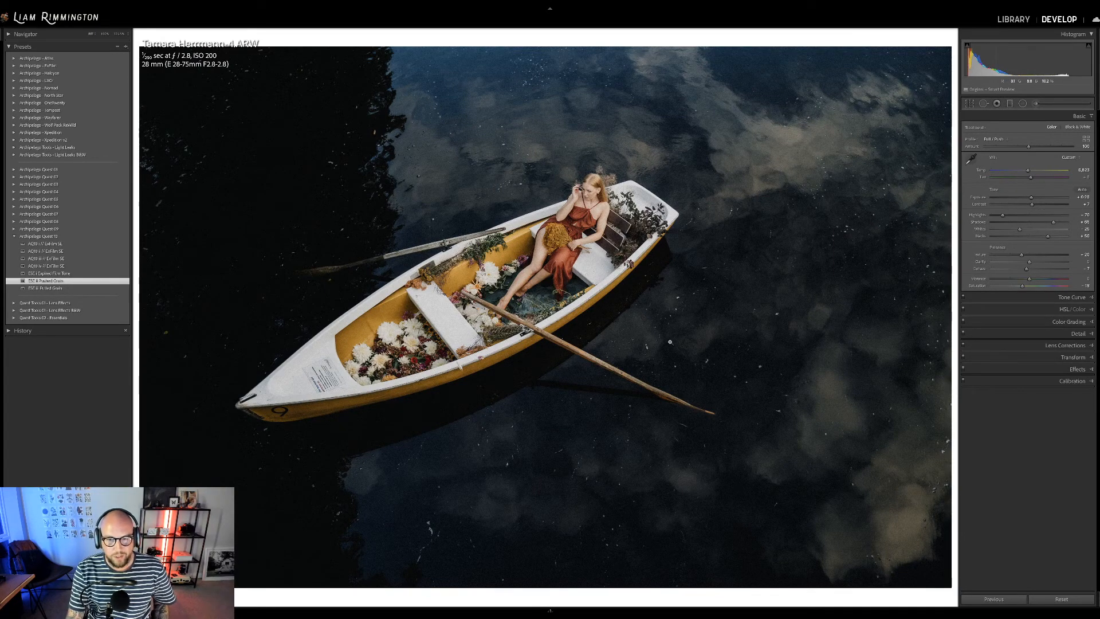
Compare the rowing boat photo before and after the edits at full frame.
key("backslash")
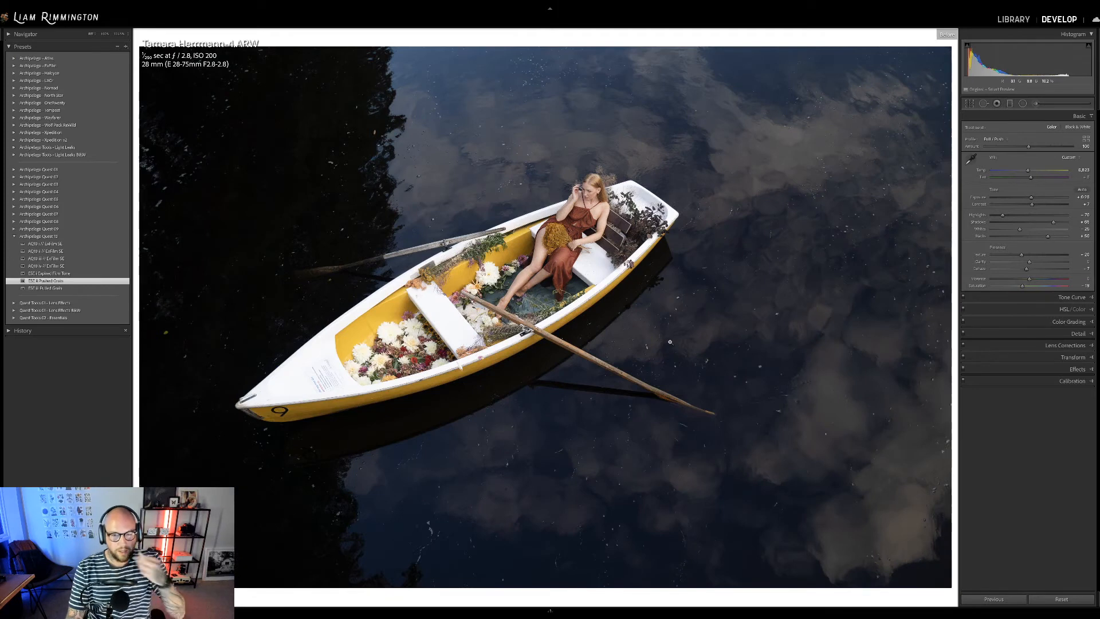
key("backslash")
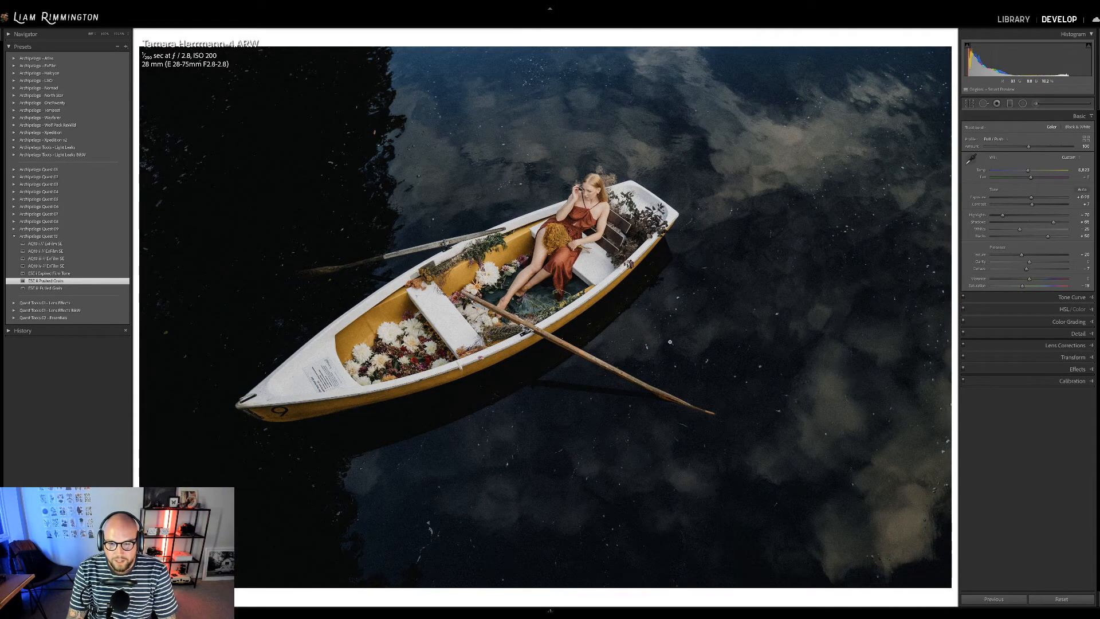
key("backslash")
key("backslash")
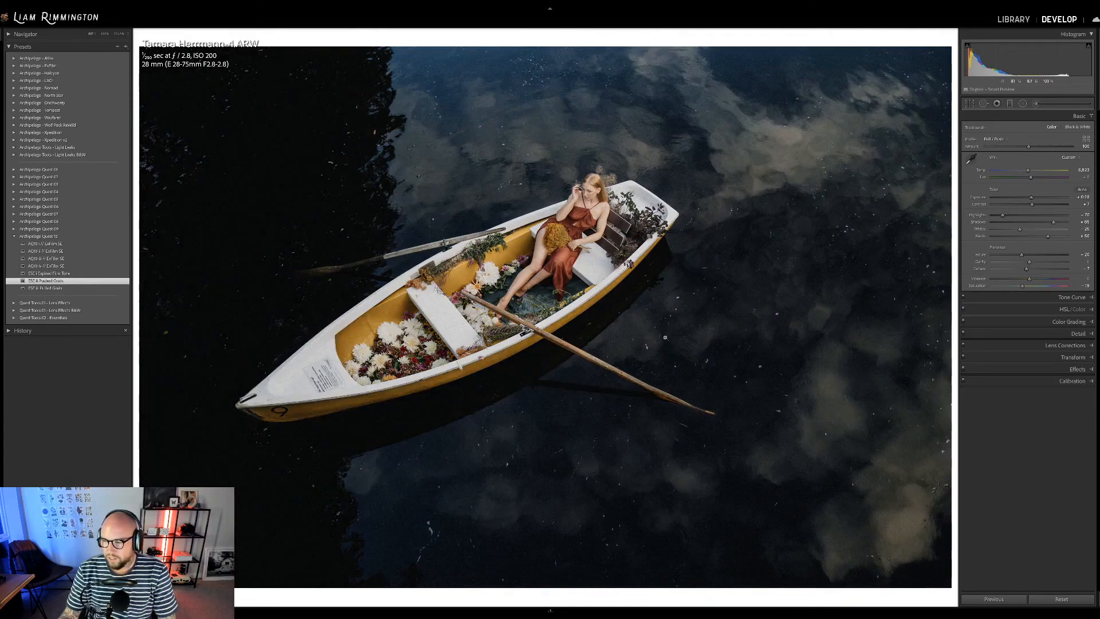
Compare the before and after versions up close on the flowers and oar inside the boat.
left_click(552, 313)
left_click_drag(527, 268, 687, 303)
key("backslash")
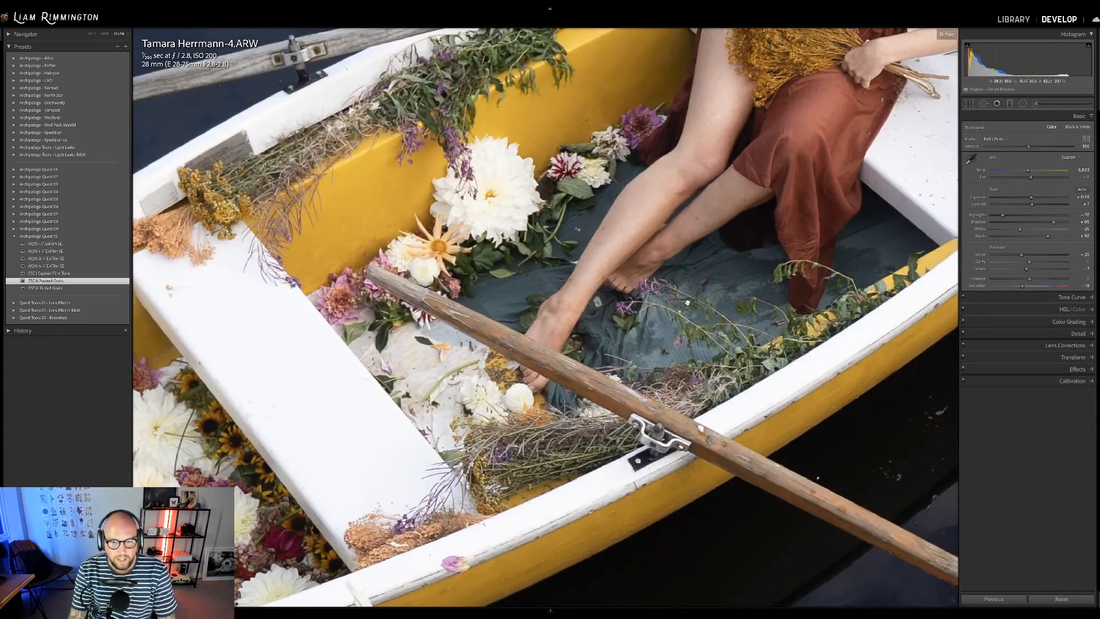
key("backslash")
key("backslash")
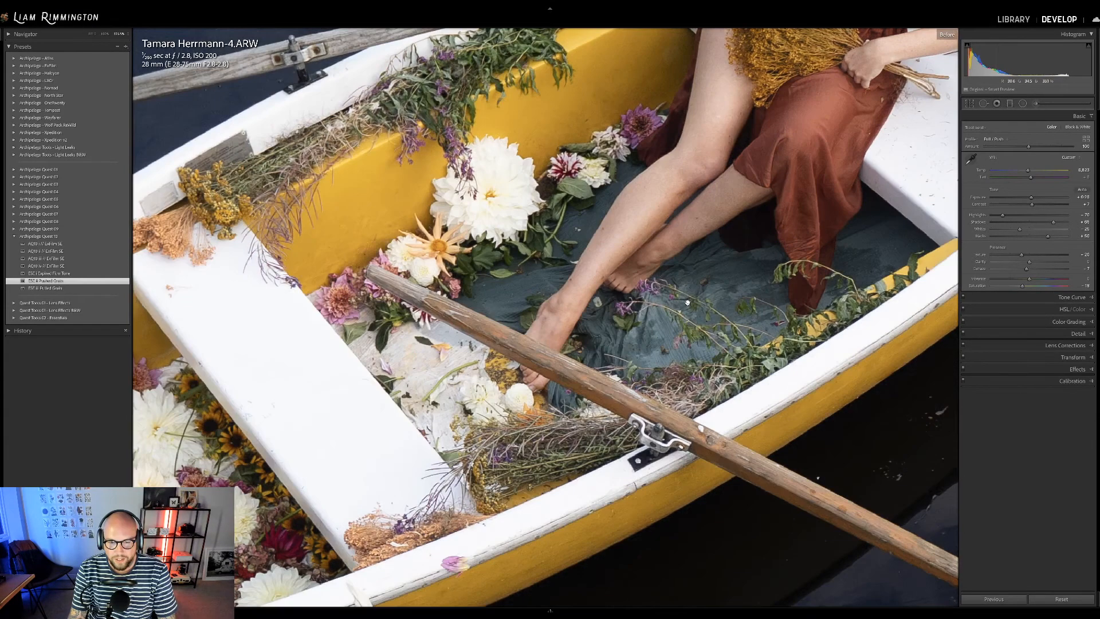
key("backslash")
key("backslash")
key("backslash")
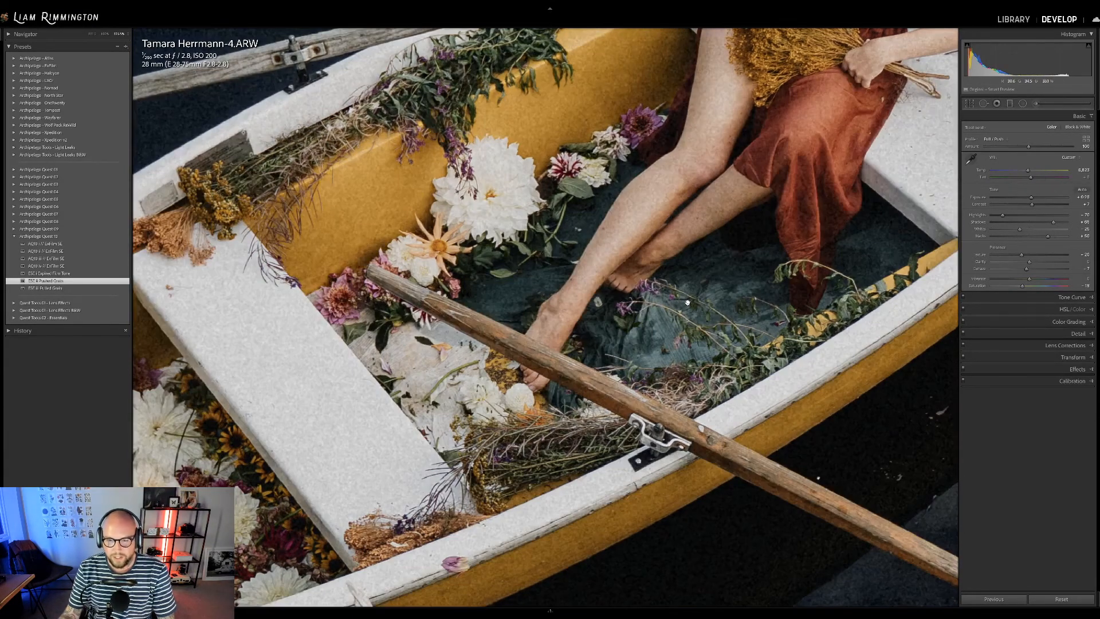
Compare the rowing boat photo side by side, inspect the woman up close in both versions, and return to the single full-frame view.
left_click(687, 302)
key("y")
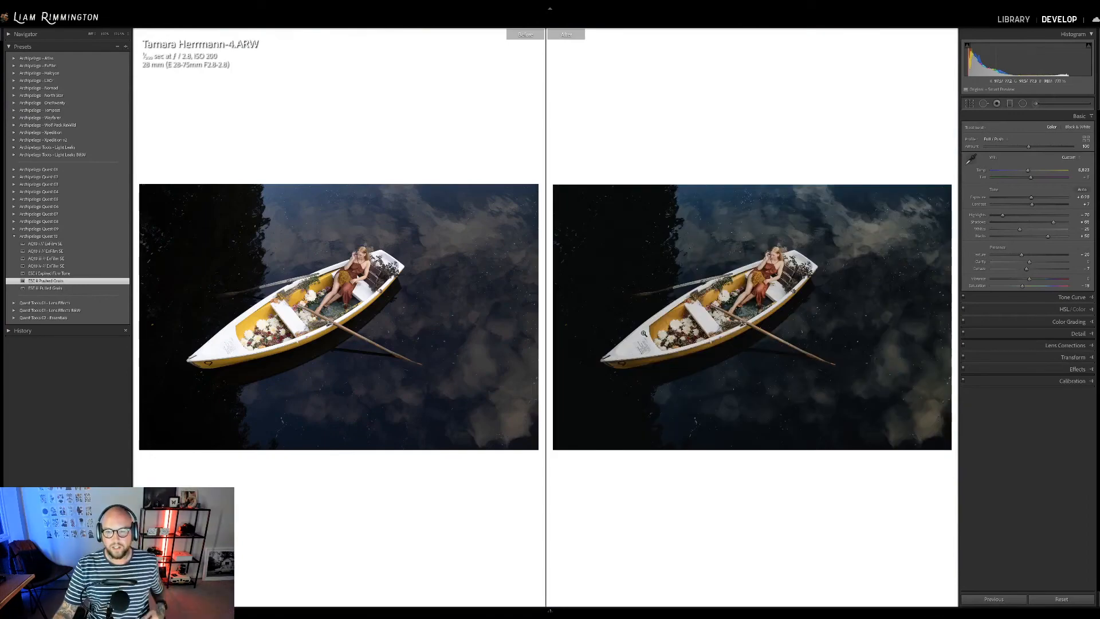
left_click(751, 292)
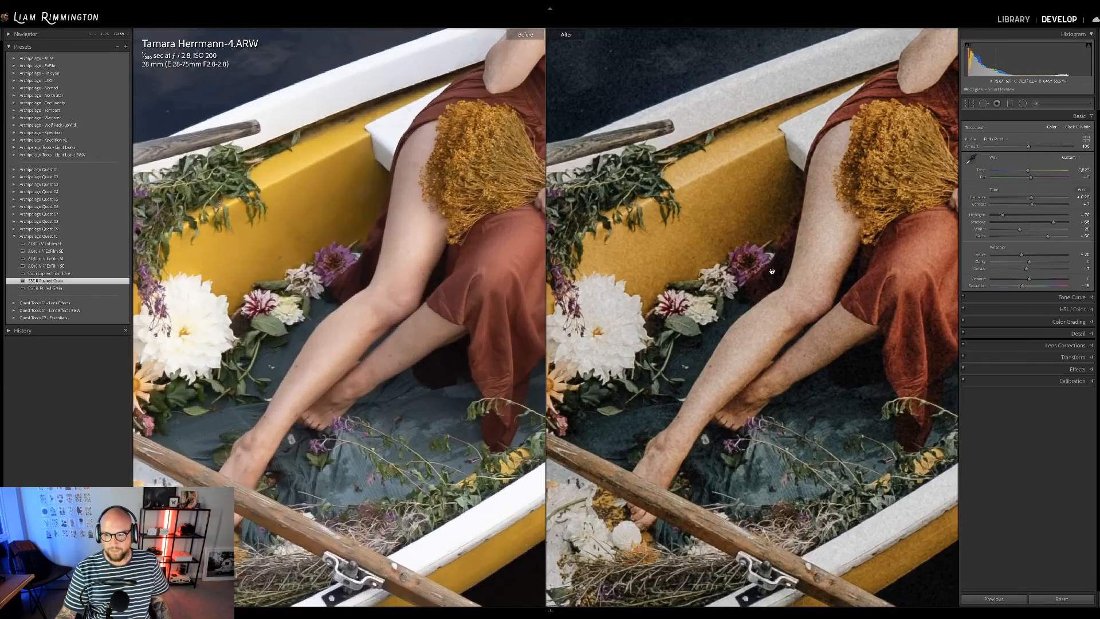
left_click_drag(766, 271, 552, 489)
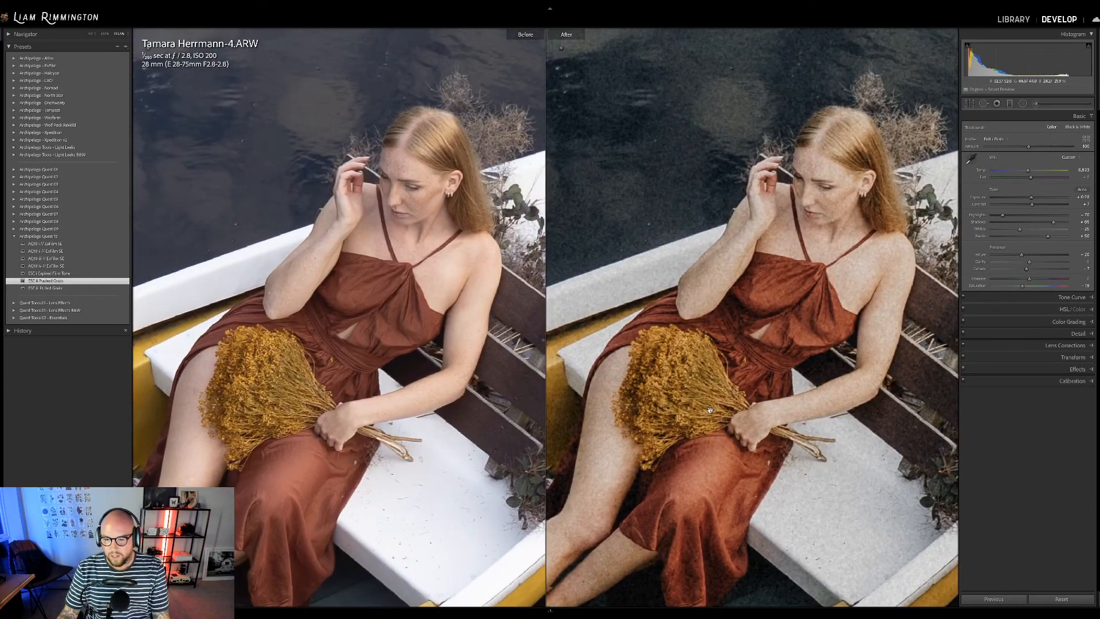
left_click_drag(744, 474, 674, 361)
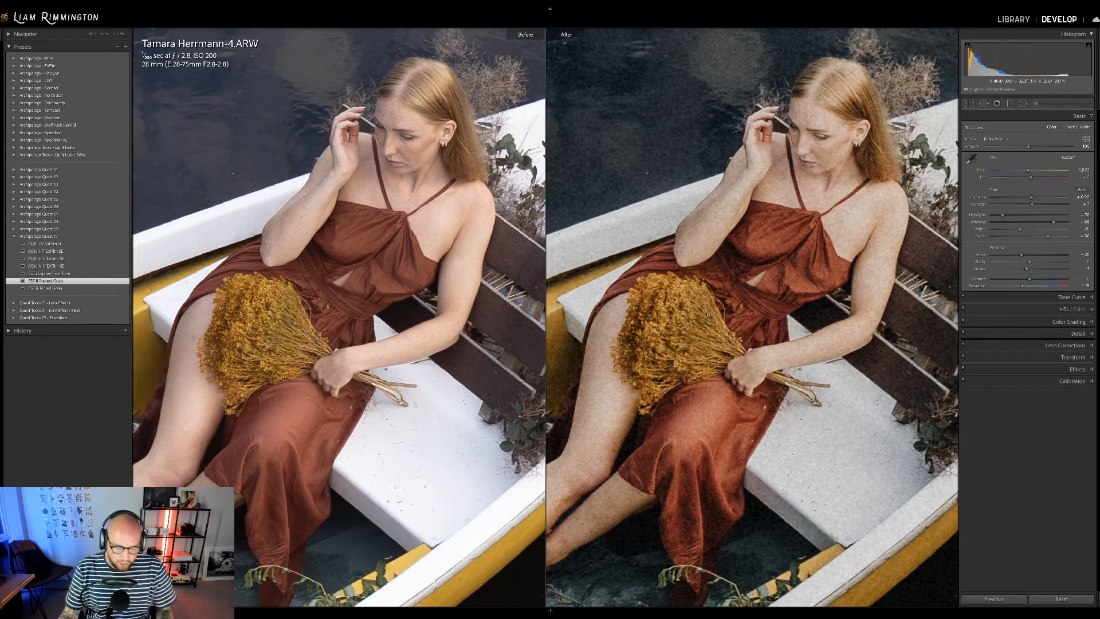
left_click(712, 325)
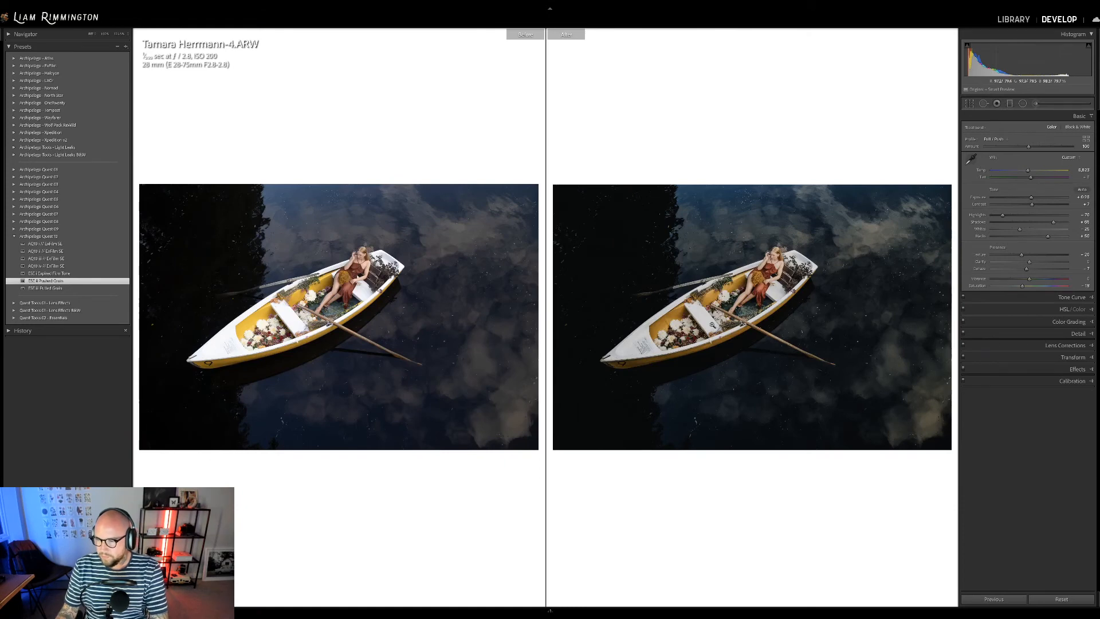
key("y")
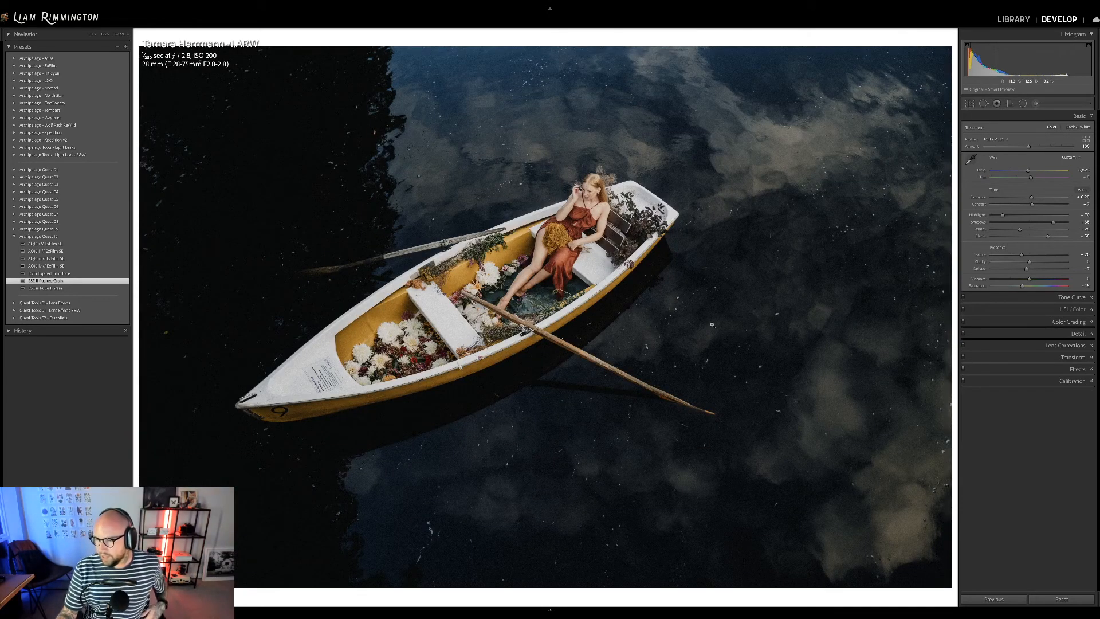
Open the next photo, the woman in the pale dress on the rocks, and correct its exposure upward and its white balance warmer.
key("Right")
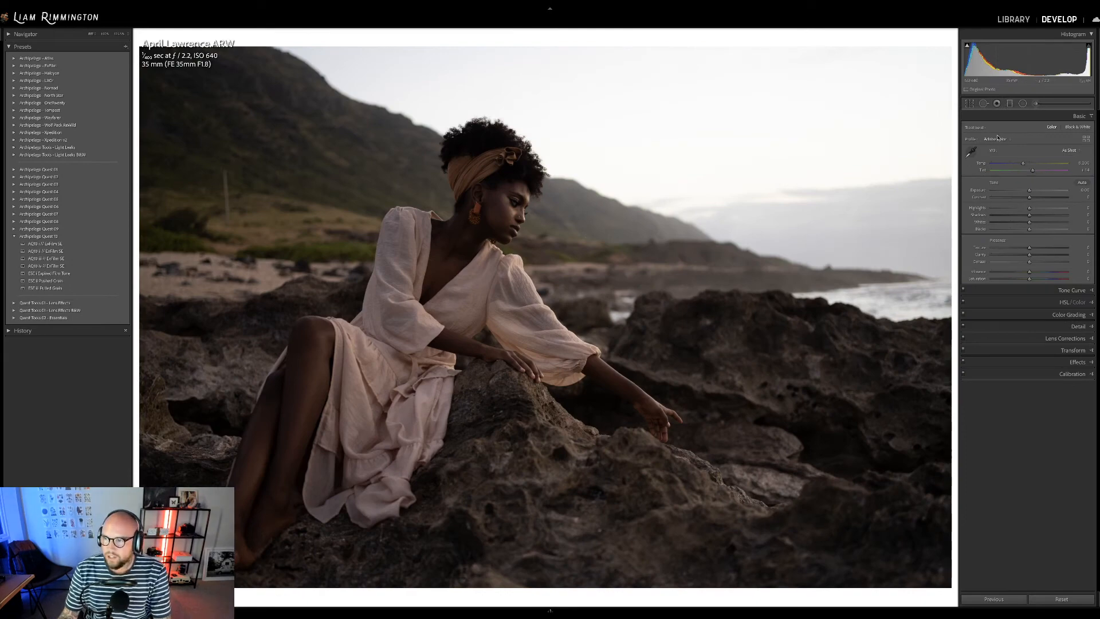
left_click_drag(1030, 57, 1047, 57)
left_click_drag(1037, 190, 1028, 165)
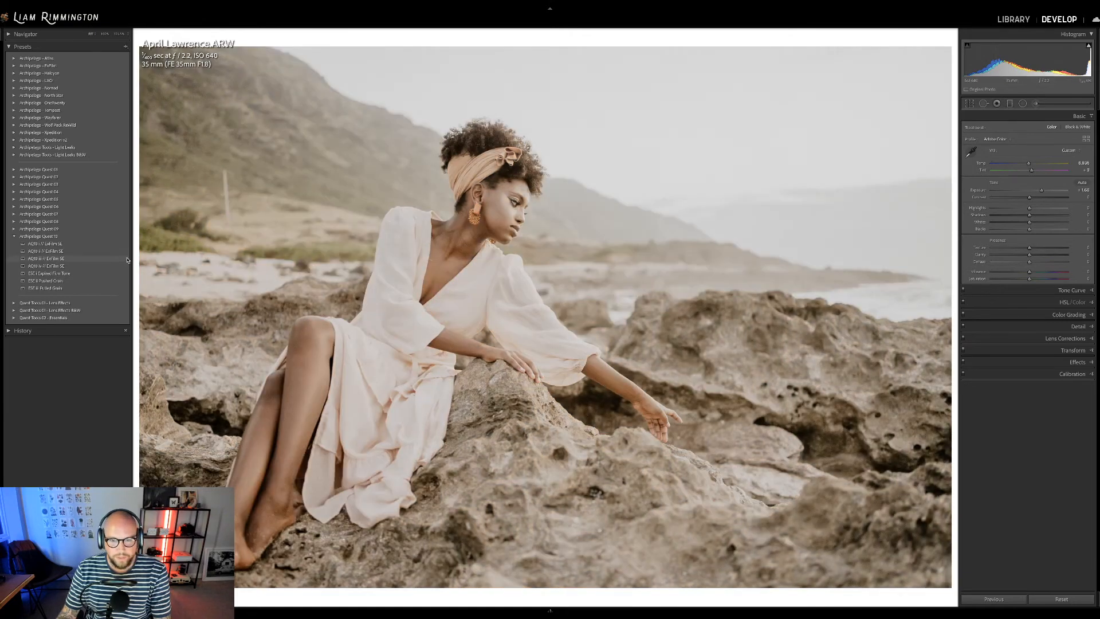
Apply the third Archipelago Quest 10 preset to the rocks photo, lower the exposure to +1.04, and compare before and after.
left_click(125, 260)
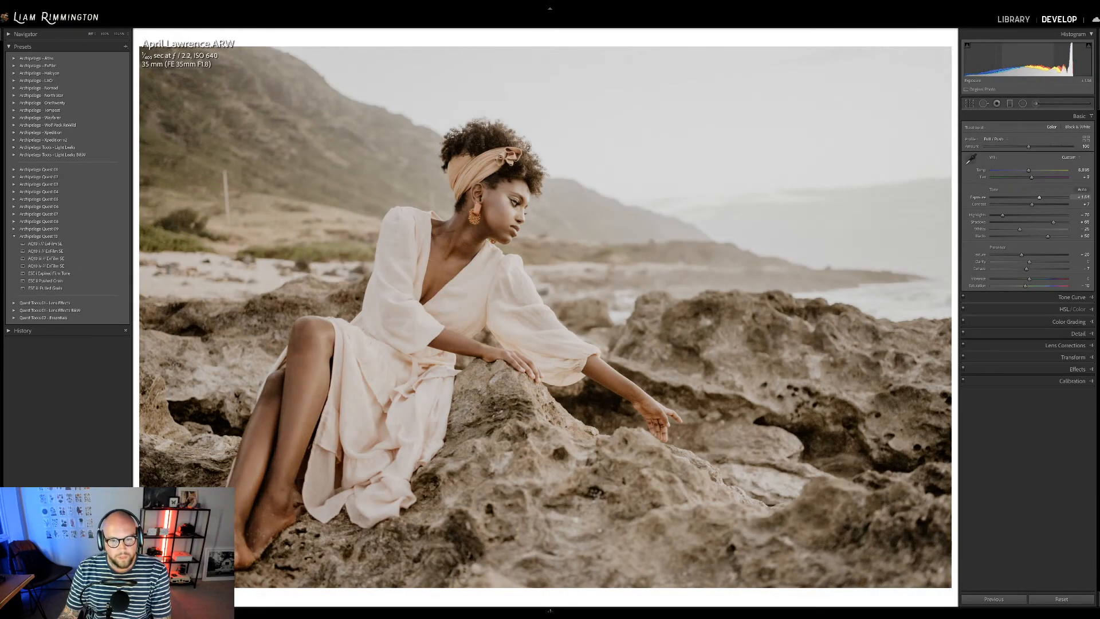
left_click_drag(1039, 197, 1036, 197)
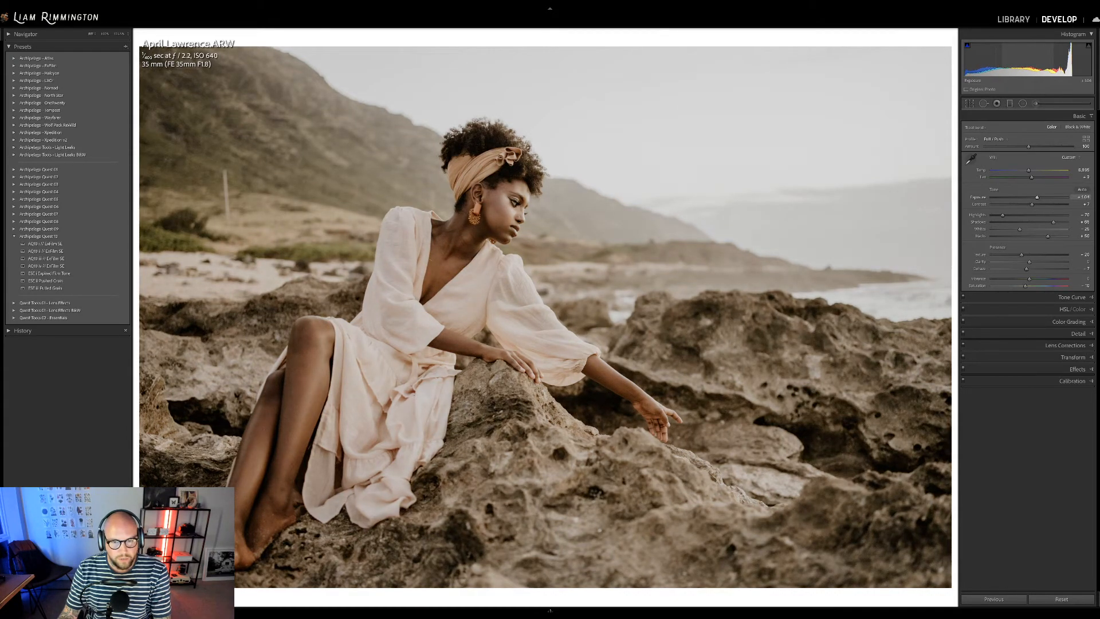
key("backslash")
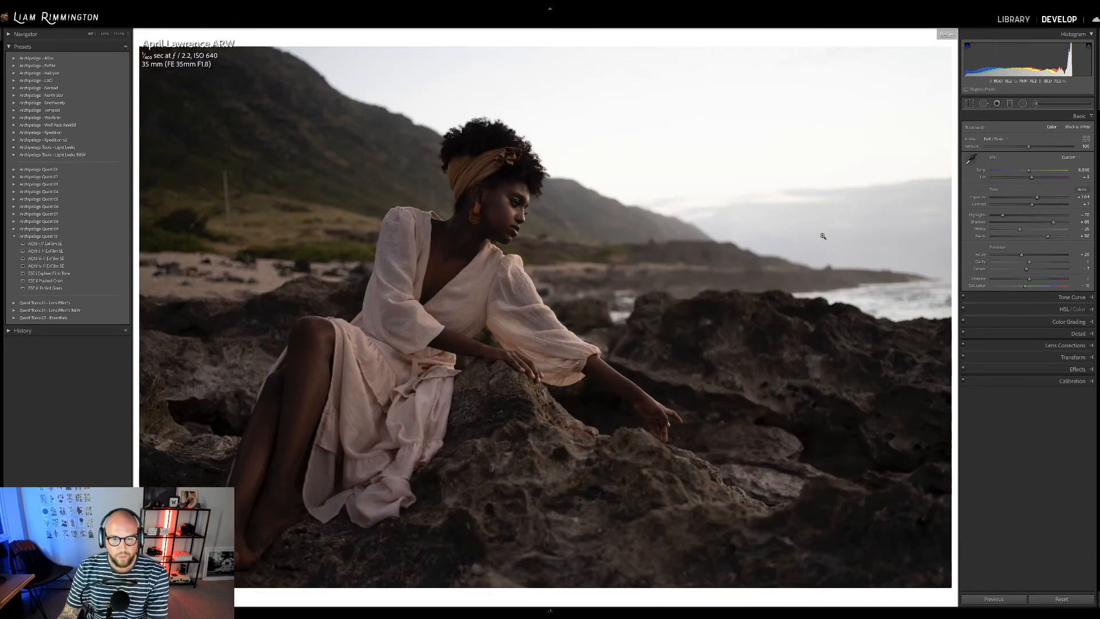
key("backslash")
key("backslash")
key("backslash")
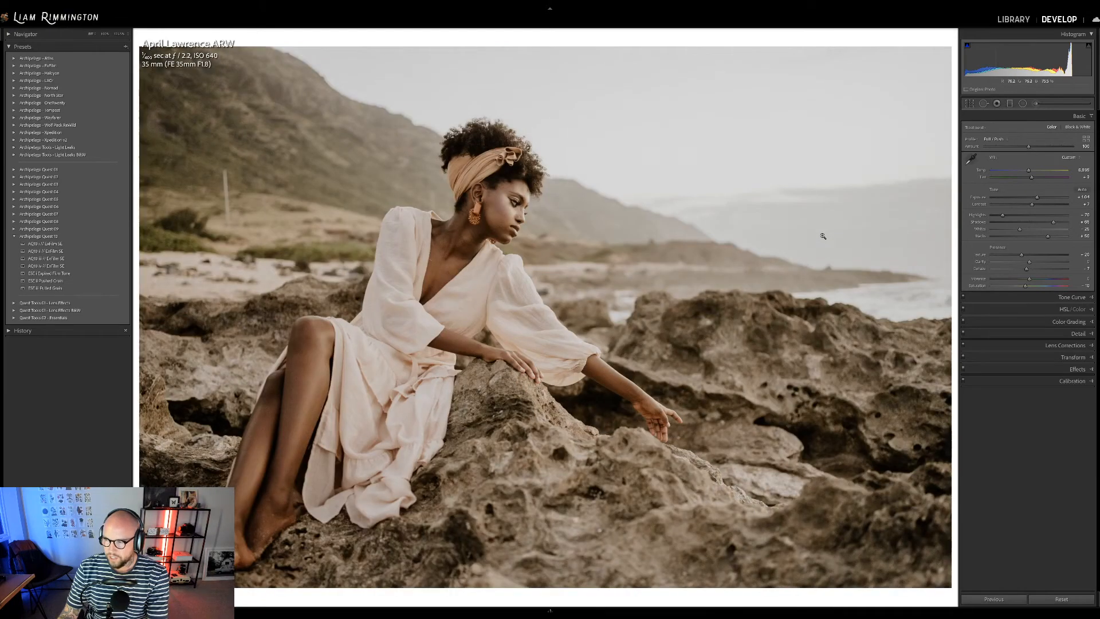
key("backslash")
key("backslash")
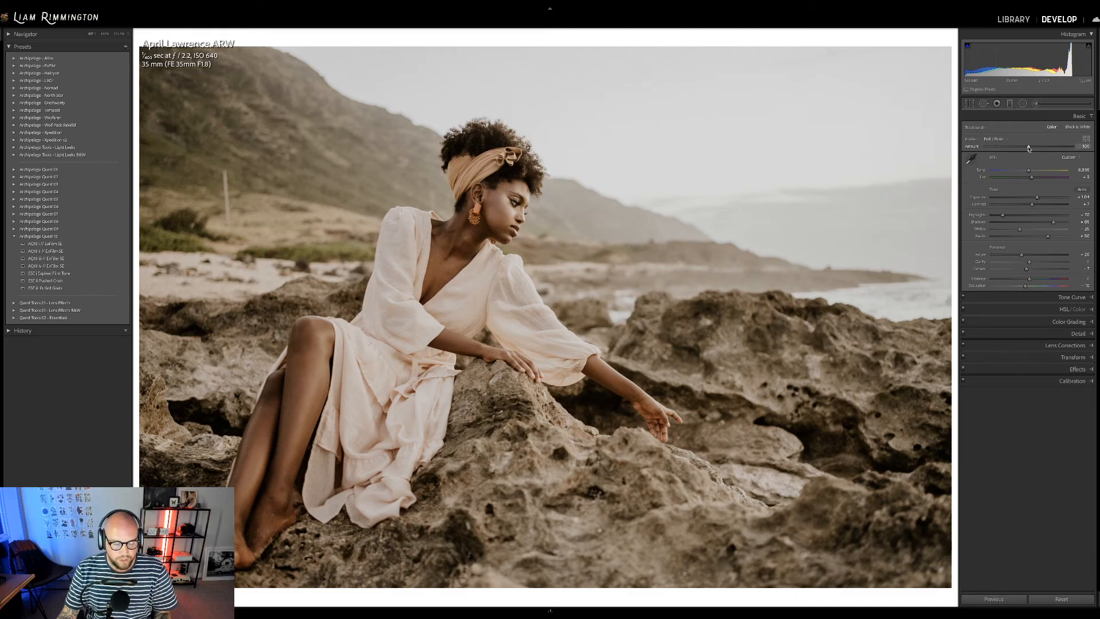
Try the preset's profile amount at 0 on the rocks photo, and set it to 141.
left_click_drag(1028, 147, 932, 165)
left_click_drag(1021, 161, 907, 164)
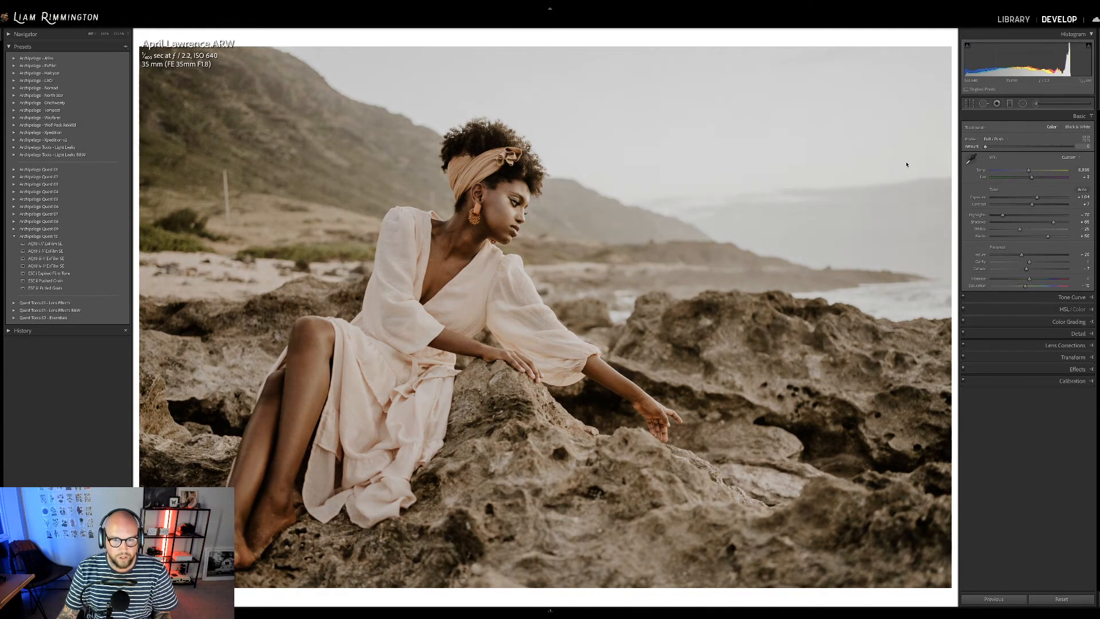
left_click_drag(980, 162, 1046, 154)
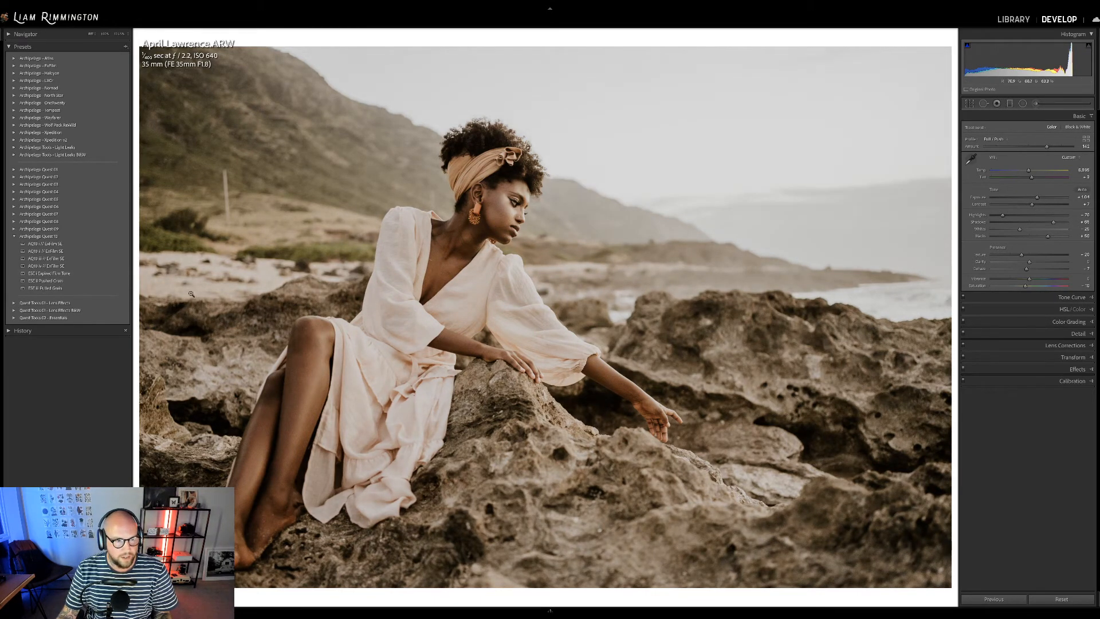
Apply the last Archipelago Quest 10 grain preset to the rocks photo and inspect the woman's face and upper body up close.
left_click(100, 287)
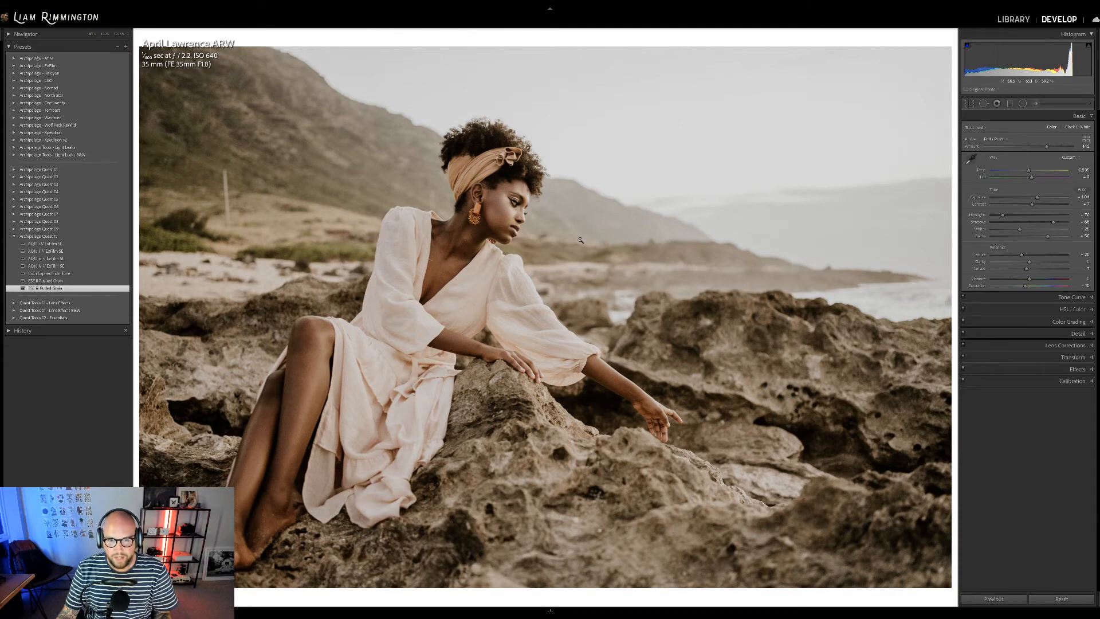
left_click(556, 232)
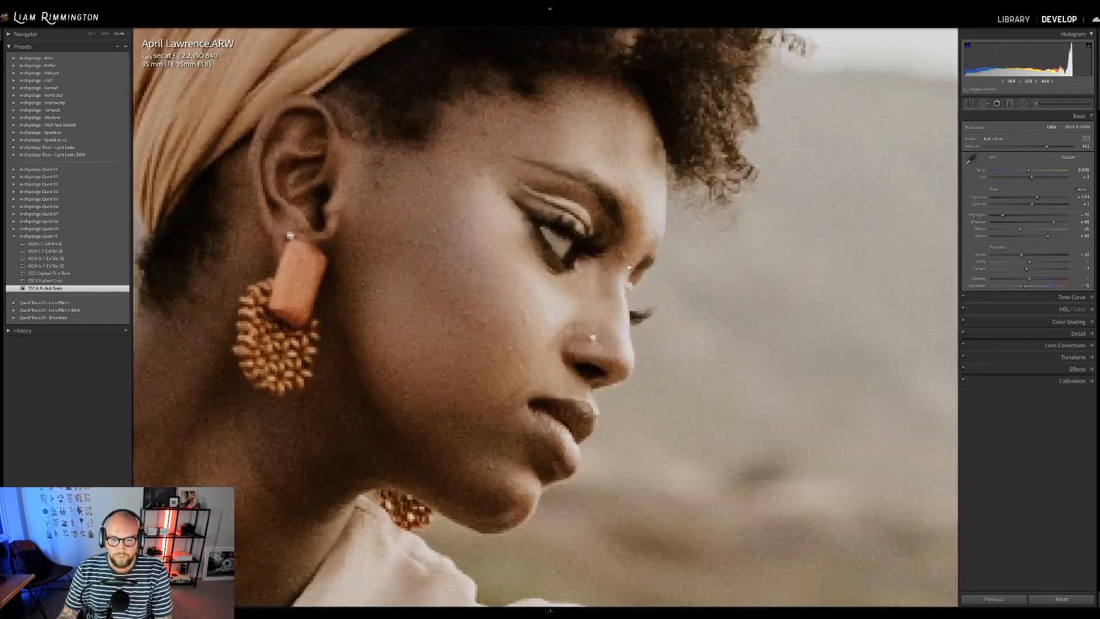
left_click(631, 238)
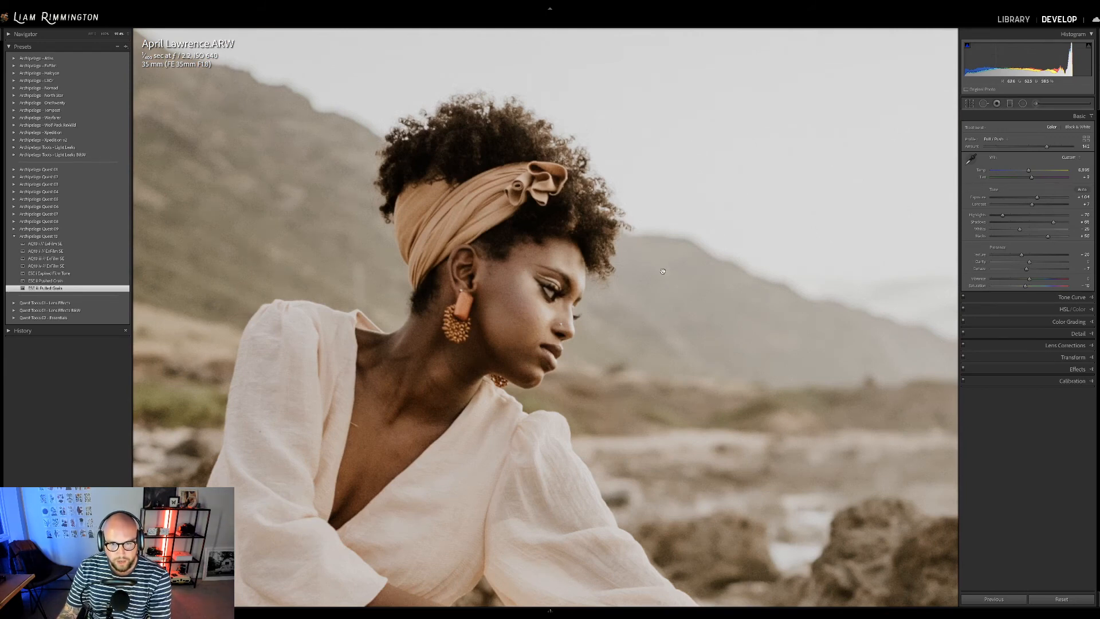
left_click_drag(659, 248, 707, 235)
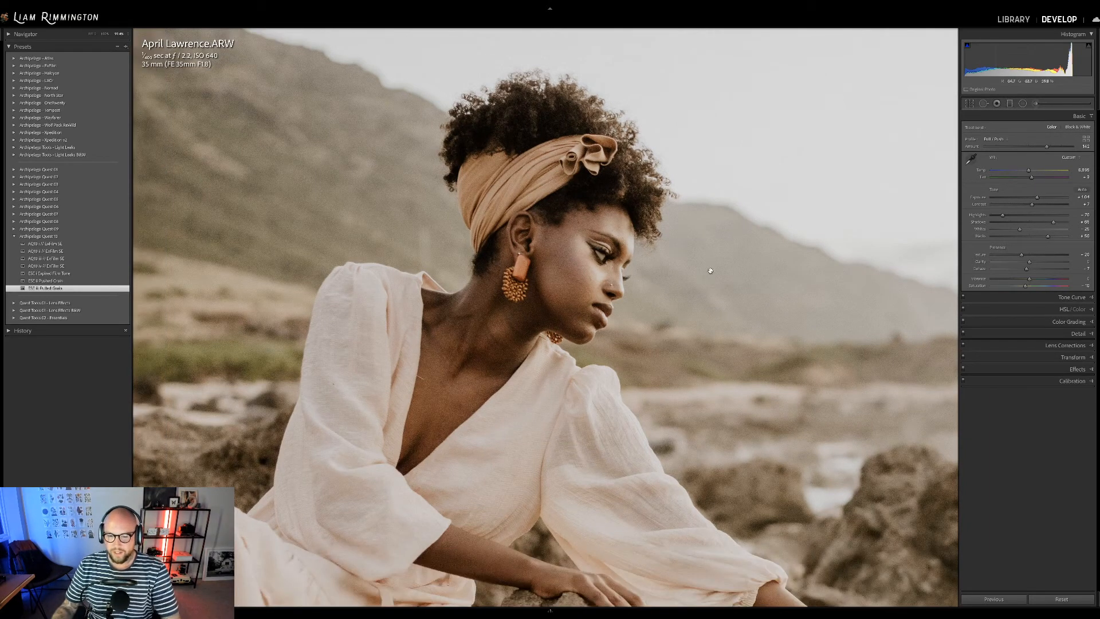
Compare the rocks photo before and after up close on the woman, and show both versions side by side at full frame.
key("backslash")
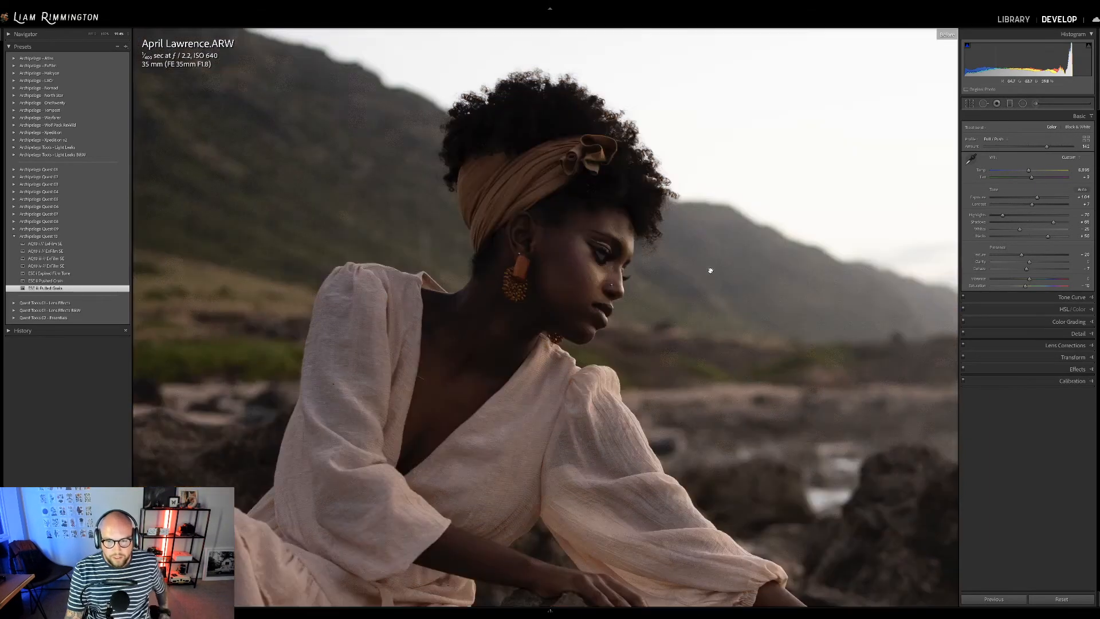
key("backslash")
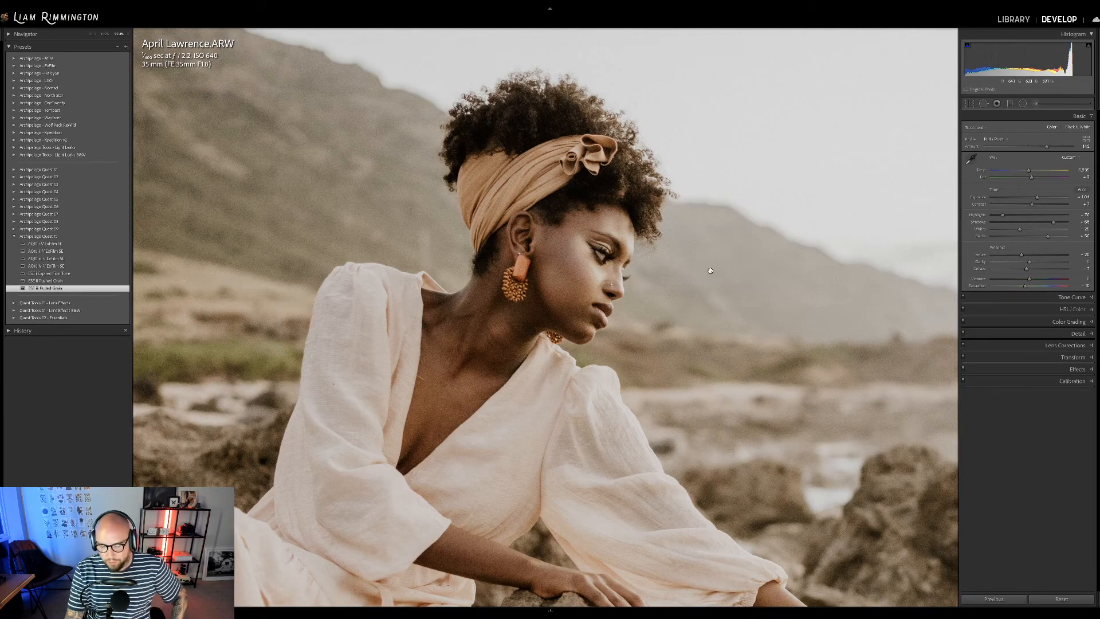
key("backslash")
key("backslash")
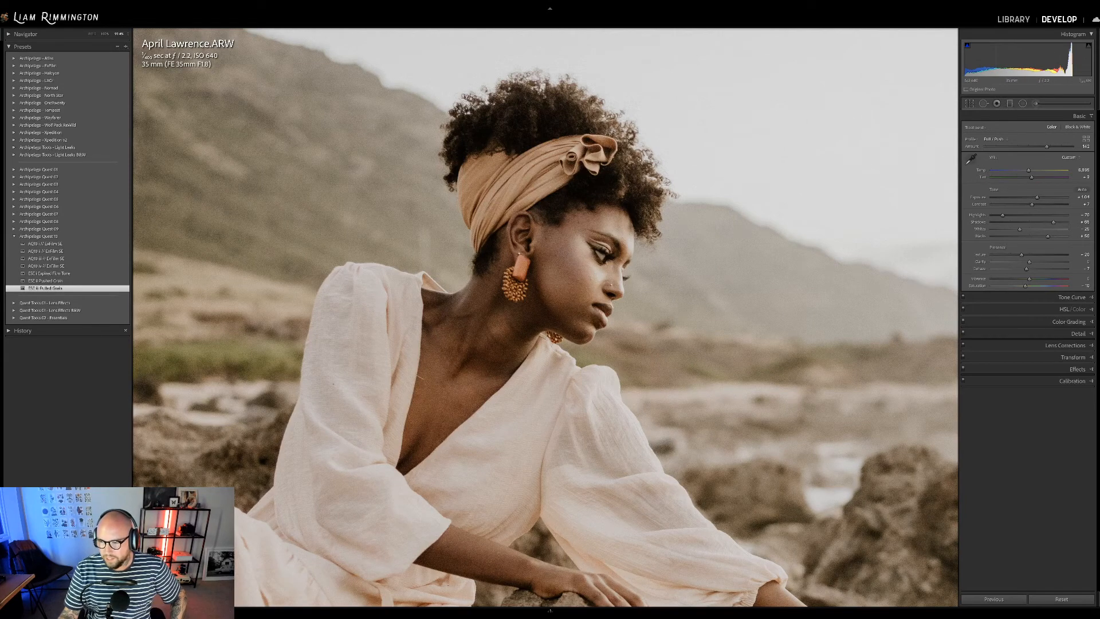
left_click(554, 307)
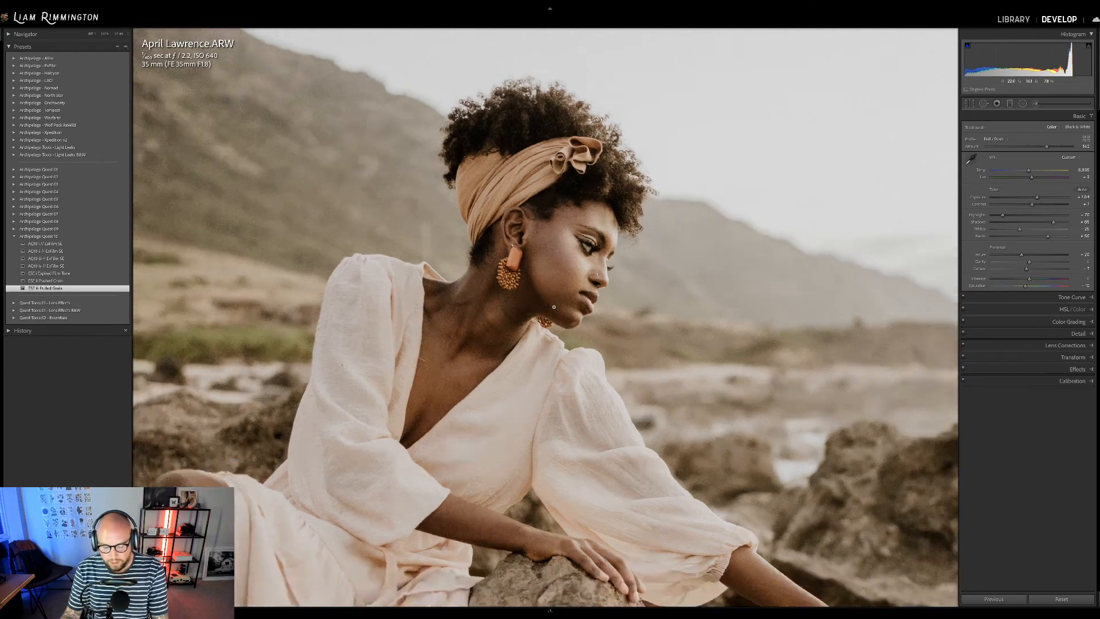
key("y")
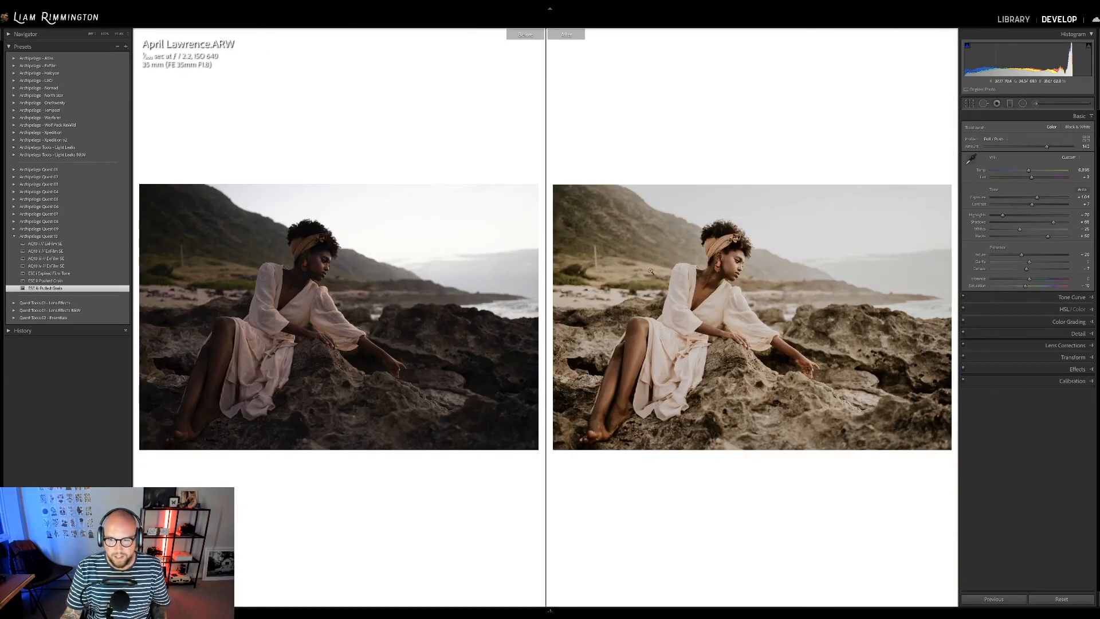
Compare the side-by-side versions of the rocks photo up close on the woman's arm and the rocks, and return to full frame.
left_click(719, 265)
left_click_drag(748, 353, 647, 230)
left_click_drag(741, 367, 673, 289)
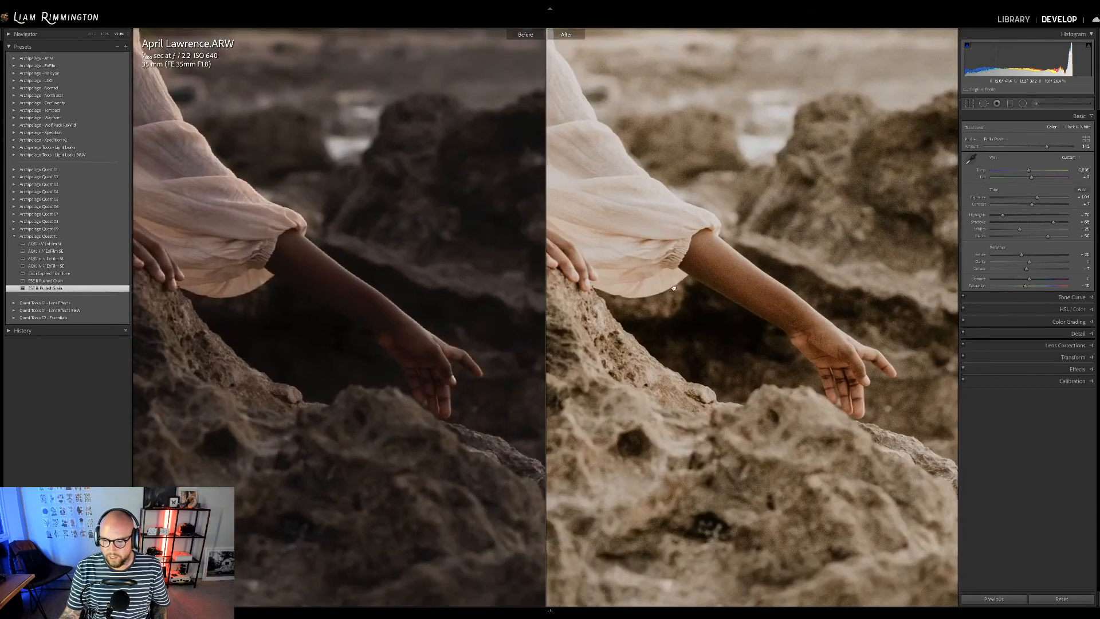
left_click_drag(760, 401, 801, 318)
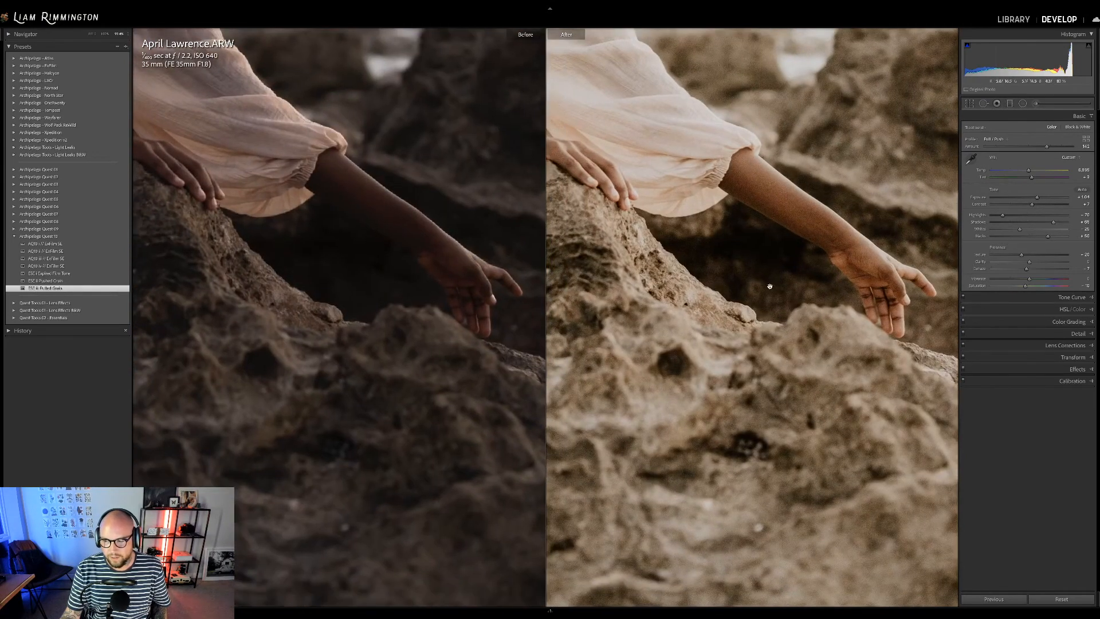
left_click(735, 280)
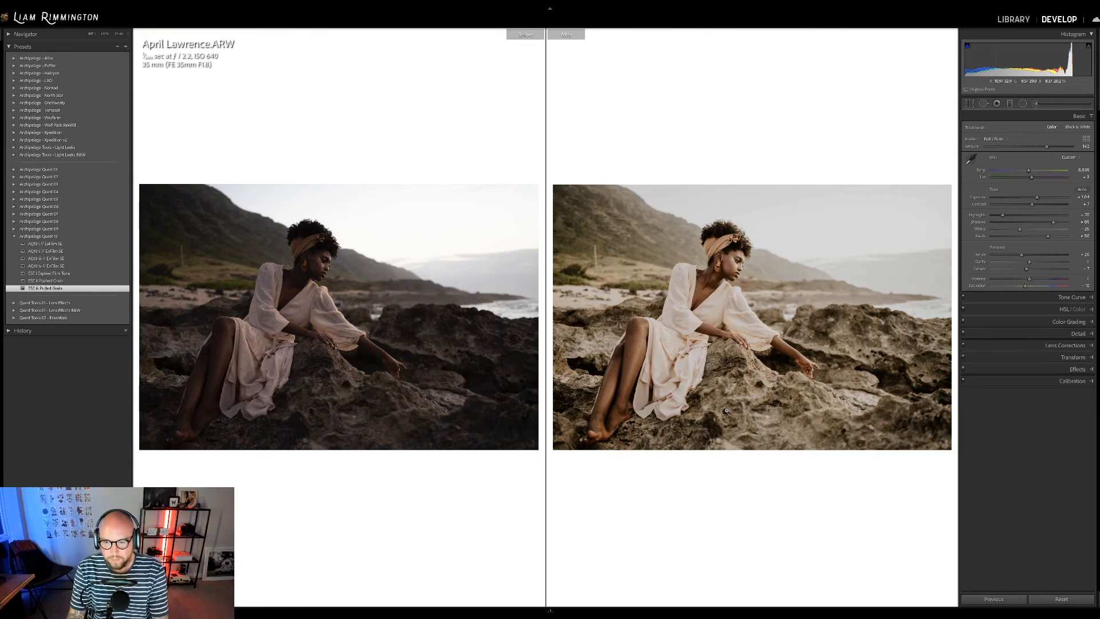
Open the suitcase photo for developing, warm its white balance and raise the exposure to +0.34.
key("g")
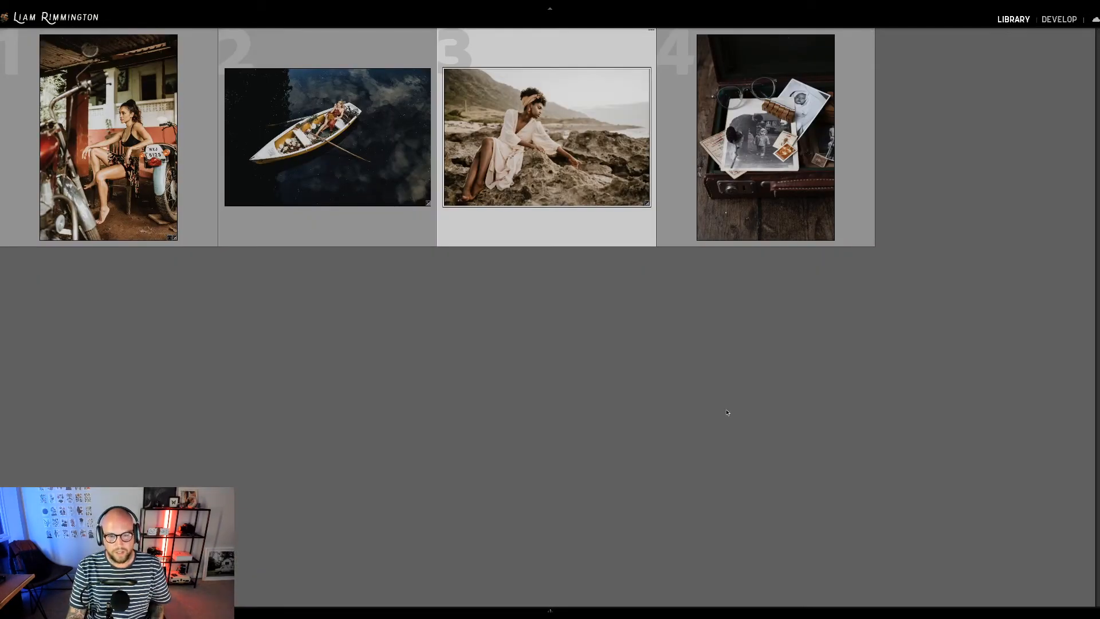
left_click(788, 163)
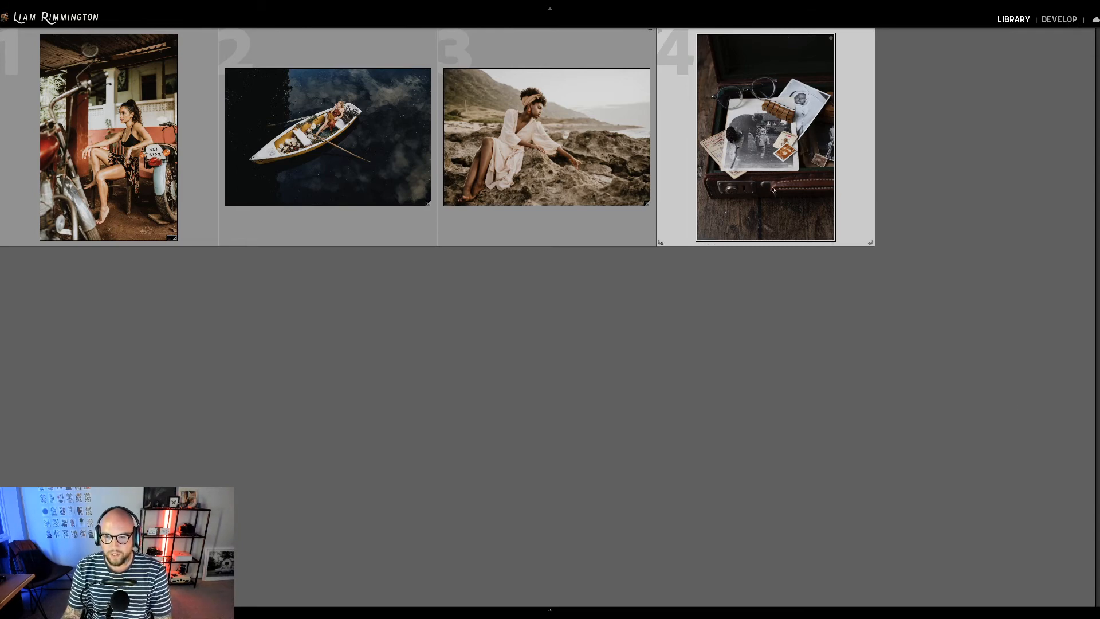
key("d")
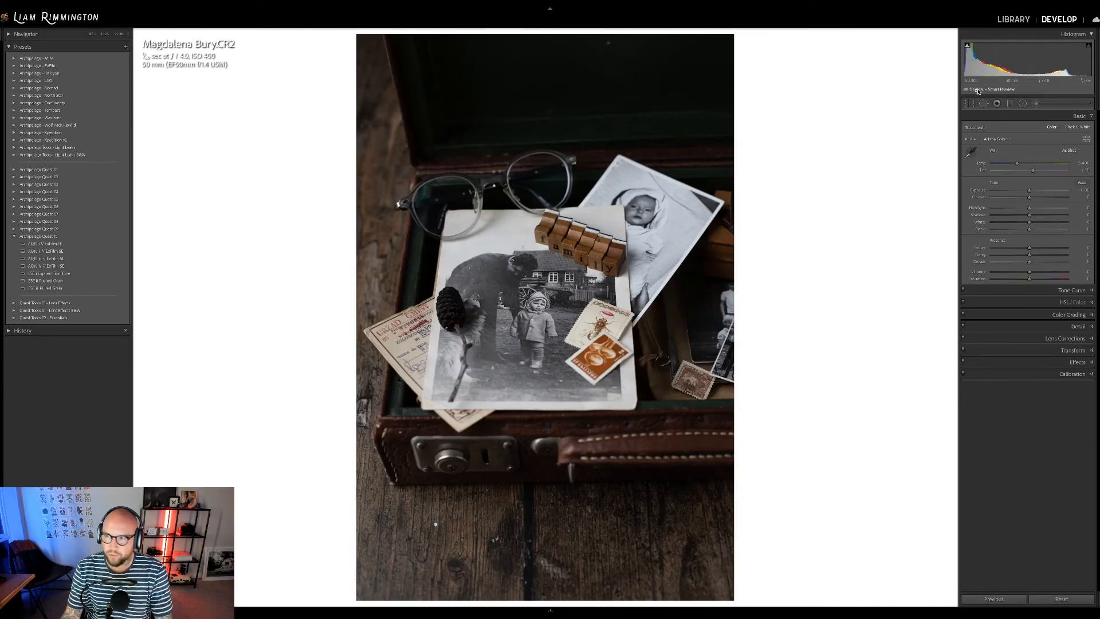
left_click_drag(1029, 190, 1023, 164)
Rotate the suitcase photo's crop slightly to straighten the suitcase, and apply the crop.
key("r")
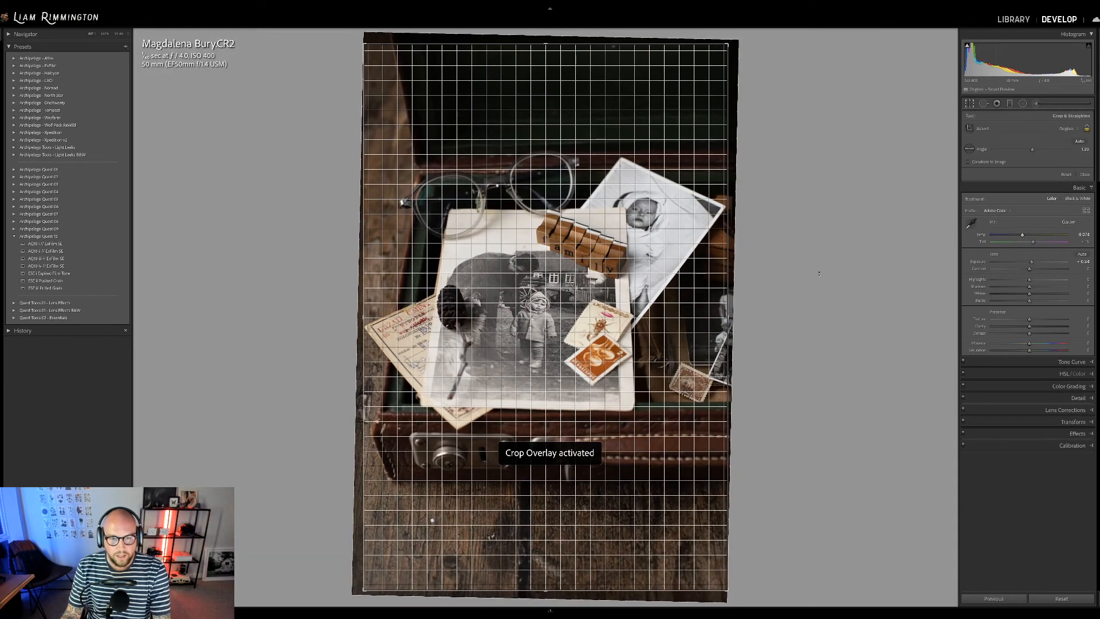
left_click_drag(818, 273, 819, 275)
key("r")
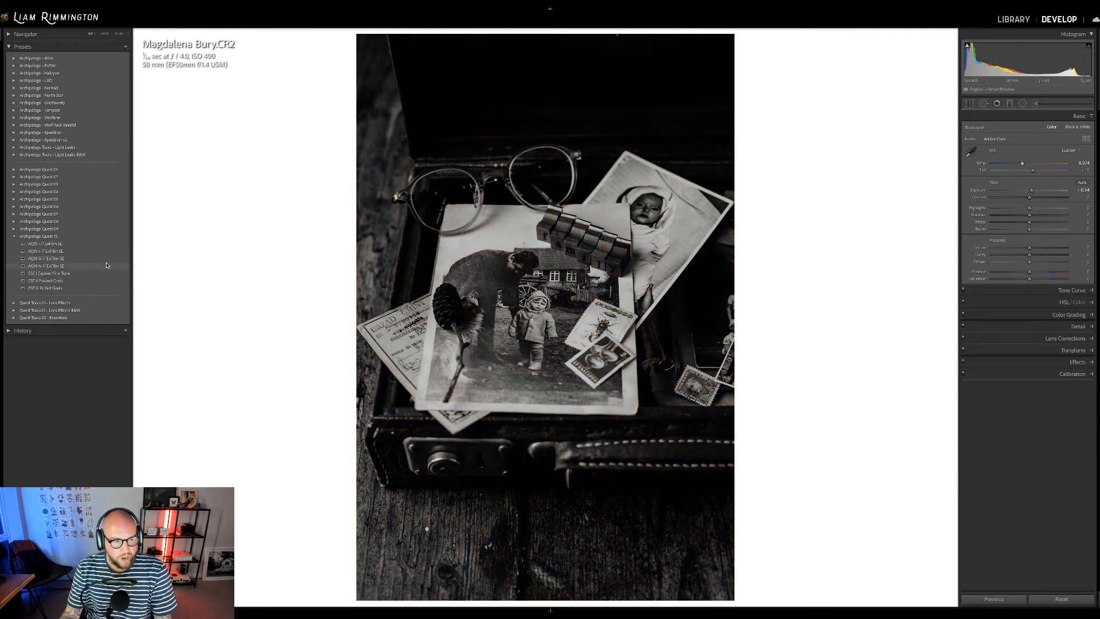
Apply the fourth Archipelago Quest 10 preset to the suitcase photo, raise the exposure, and set the profile amount to 200.
left_click(105, 266)
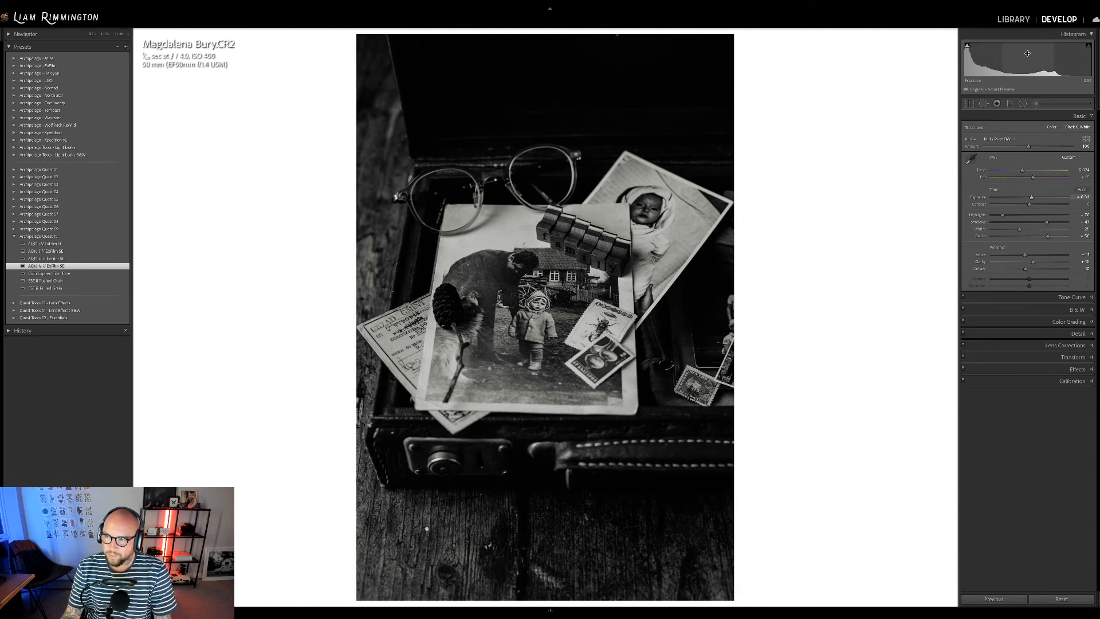
left_click_drag(1033, 197, 1035, 197)
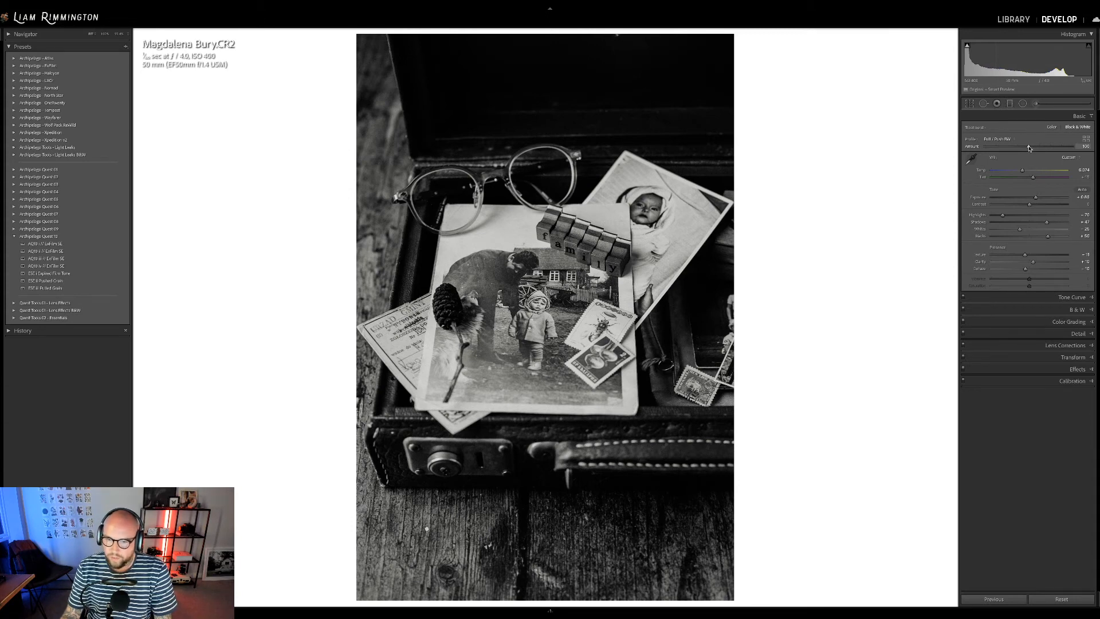
left_click_drag(1029, 148, 1072, 147)
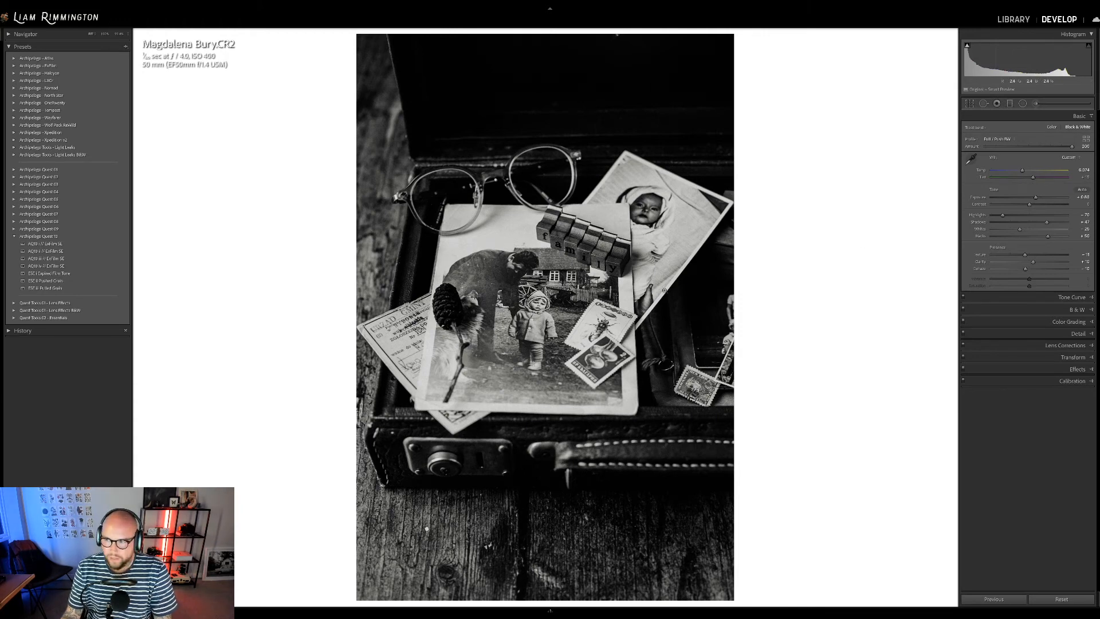
Try the Expired Film Tone and first grain presets of Quest 10 on the suitcase photo, and compare before and after.
left_click(113, 275)
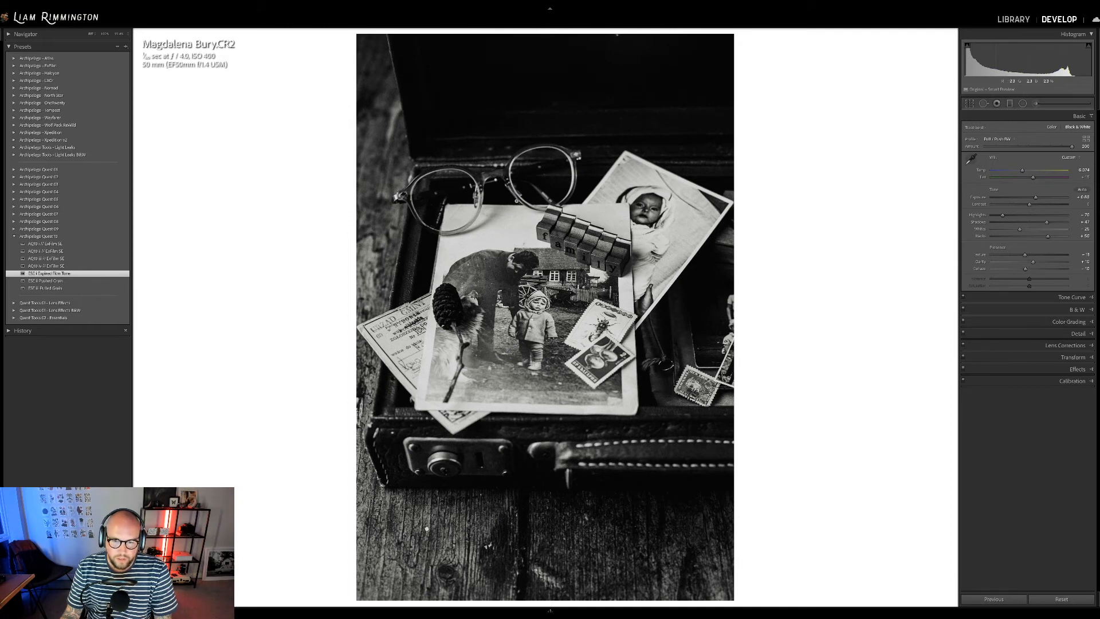
left_click(107, 281)
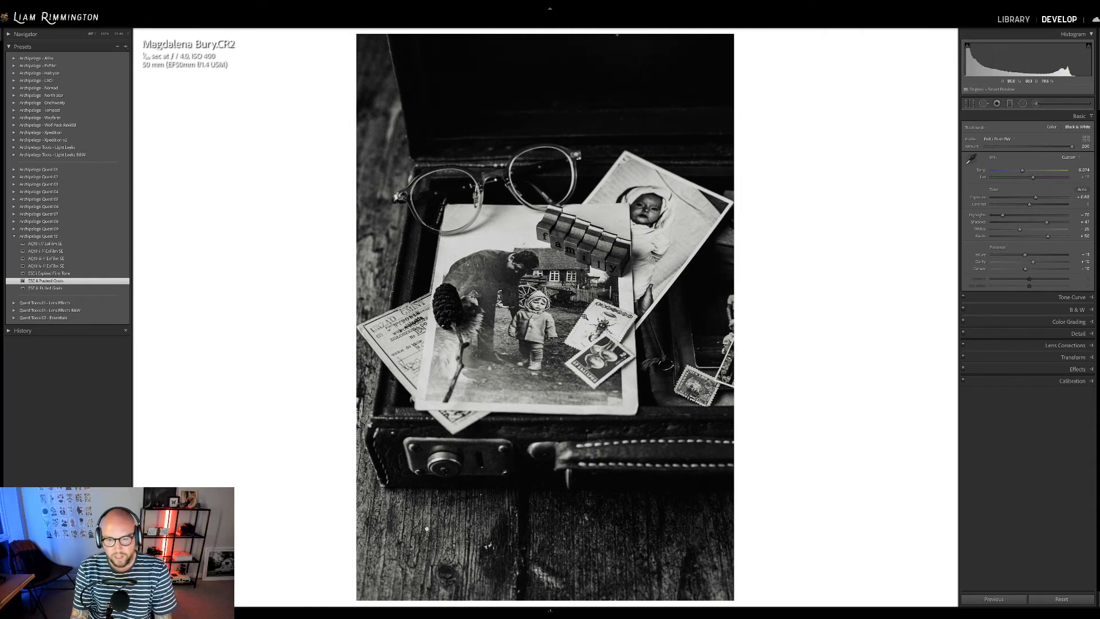
key("backslash")
key("backslash")
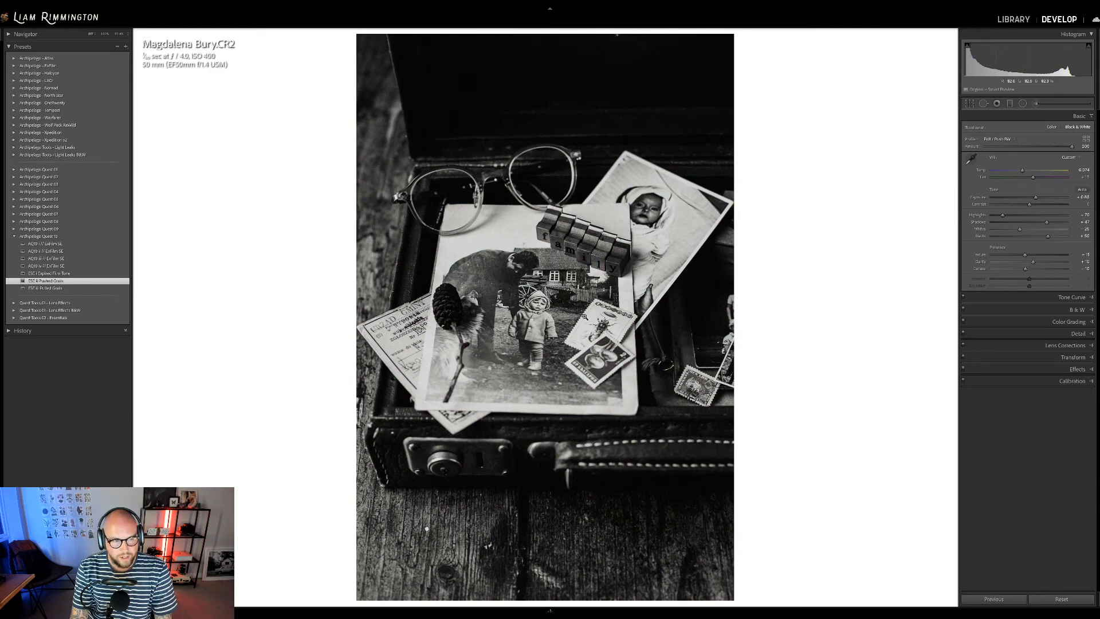
key("backslash")
key("backslash")
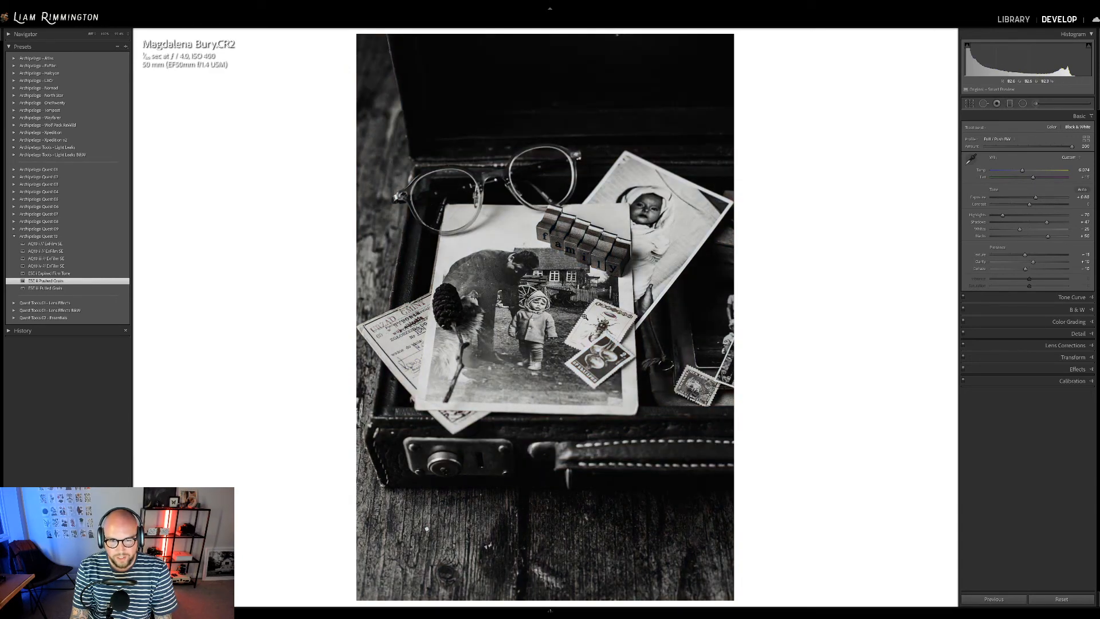
key("backslash")
key("backslash")
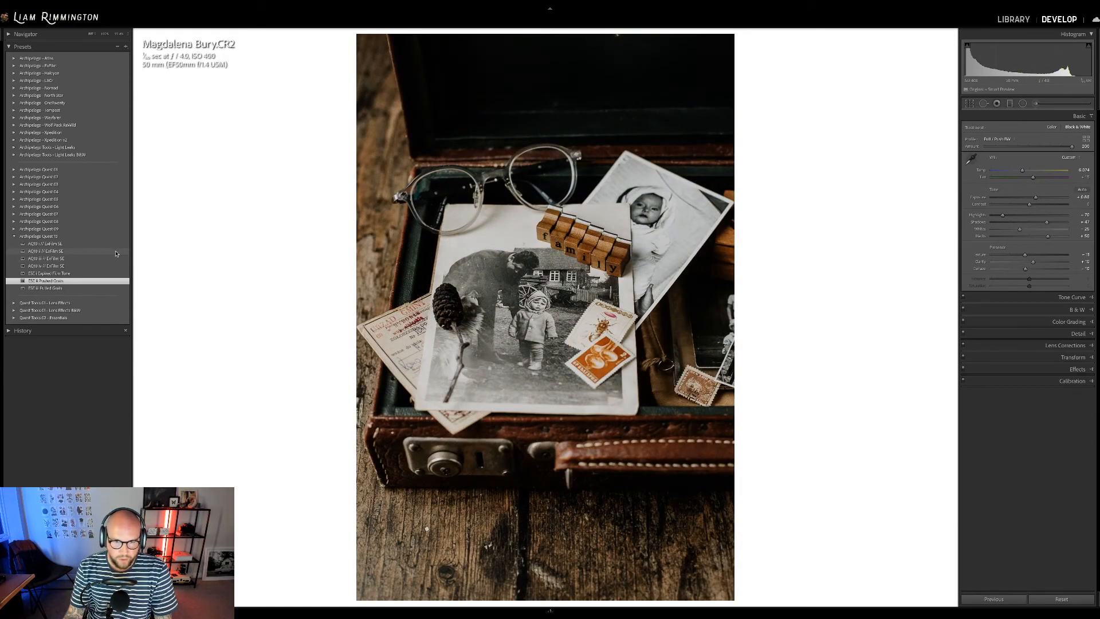
Try the second Quest 10 preset at profile amount 0 on the suitcase photo, with Expired Film Tone and the last grain preset.
left_click(115, 252)
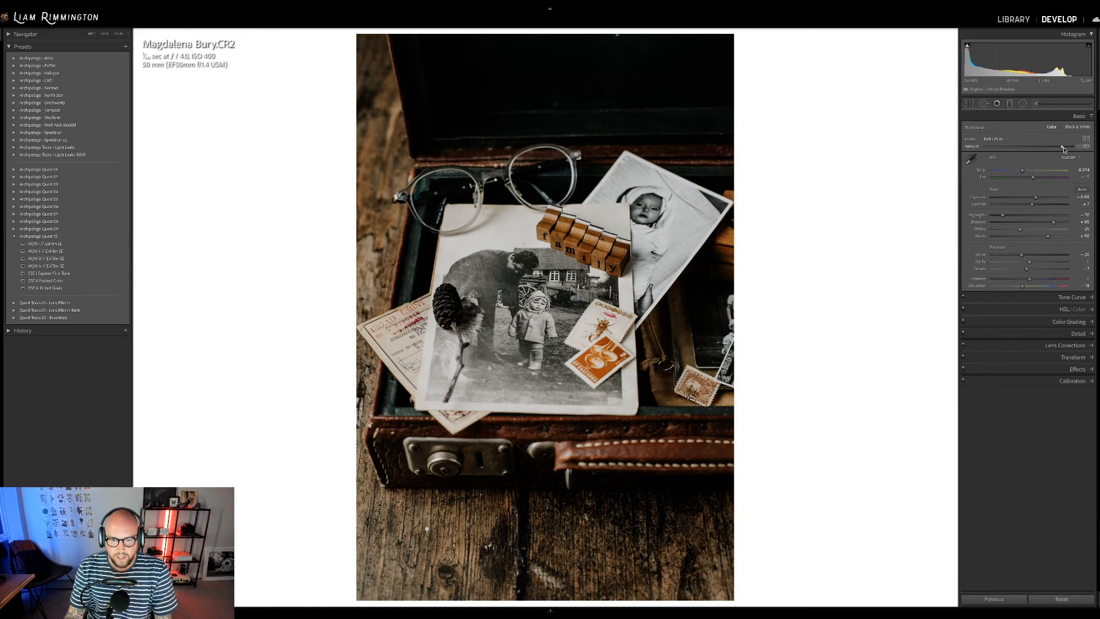
left_click_drag(1029, 149, 967, 150)
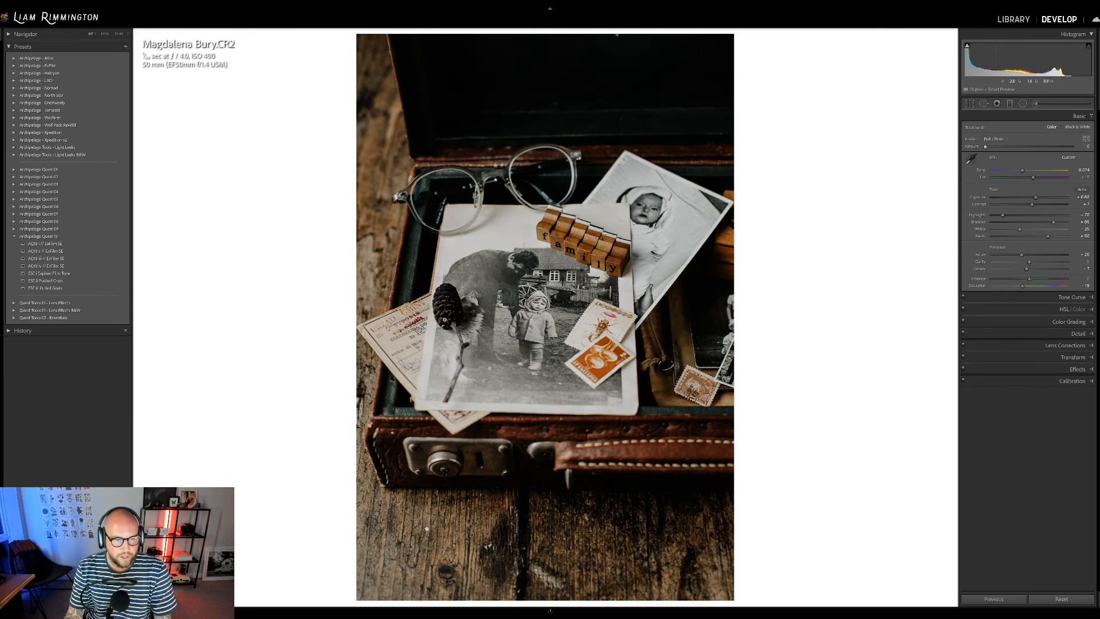
left_click(98, 275)
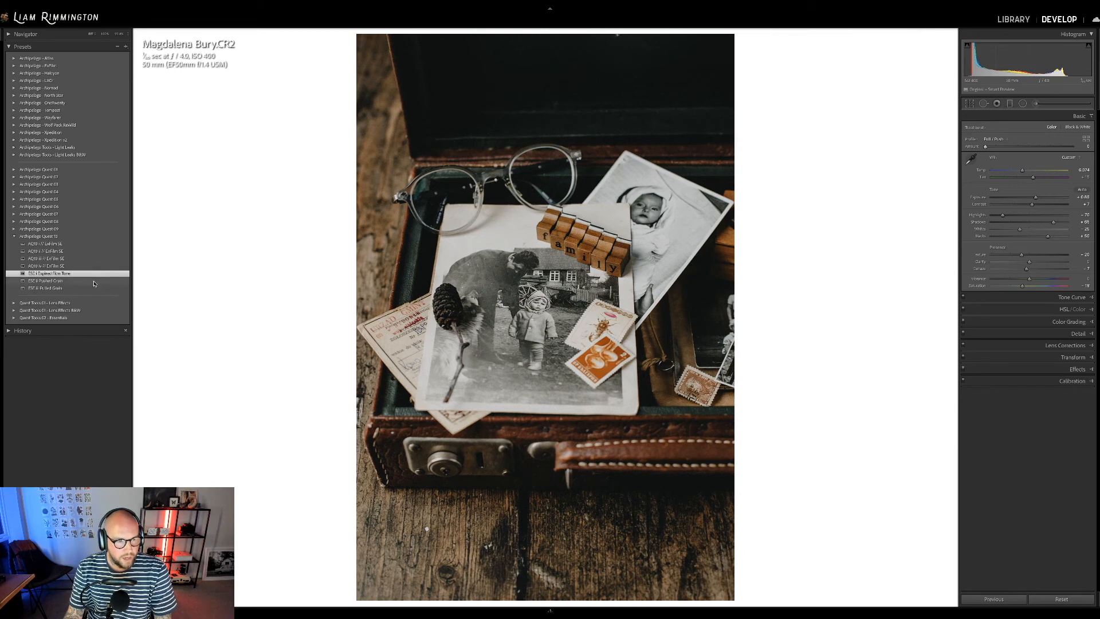
left_click(94, 287)
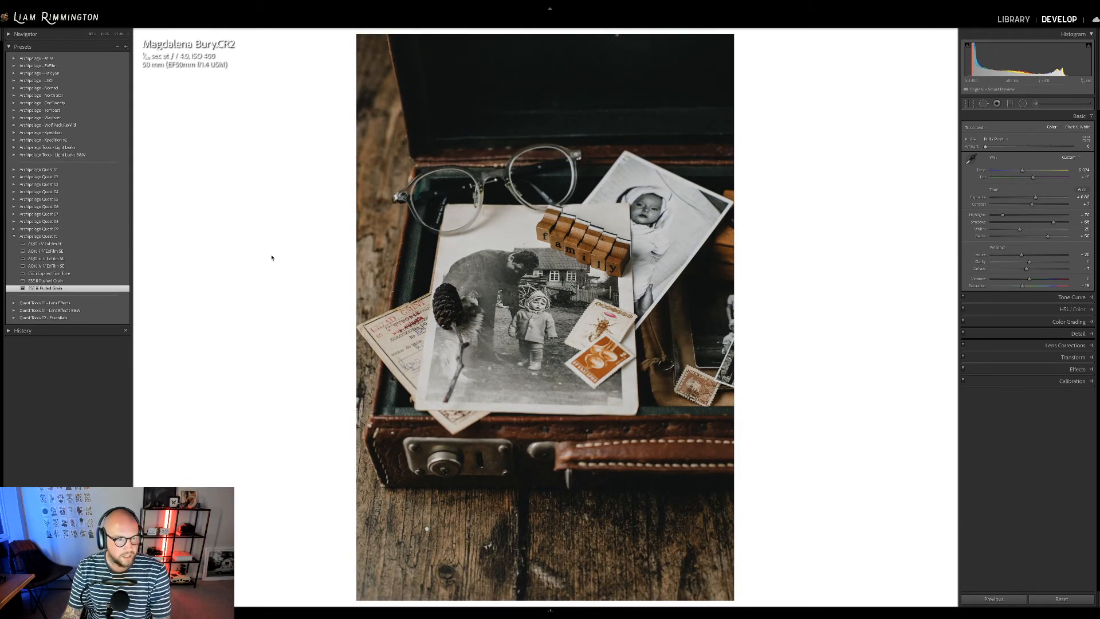
Apply the fourth Quest 10 preset at profile amount 200 and the first grain preset to the suitcase photo, and fine-tune the exposure.
left_click(46, 265)
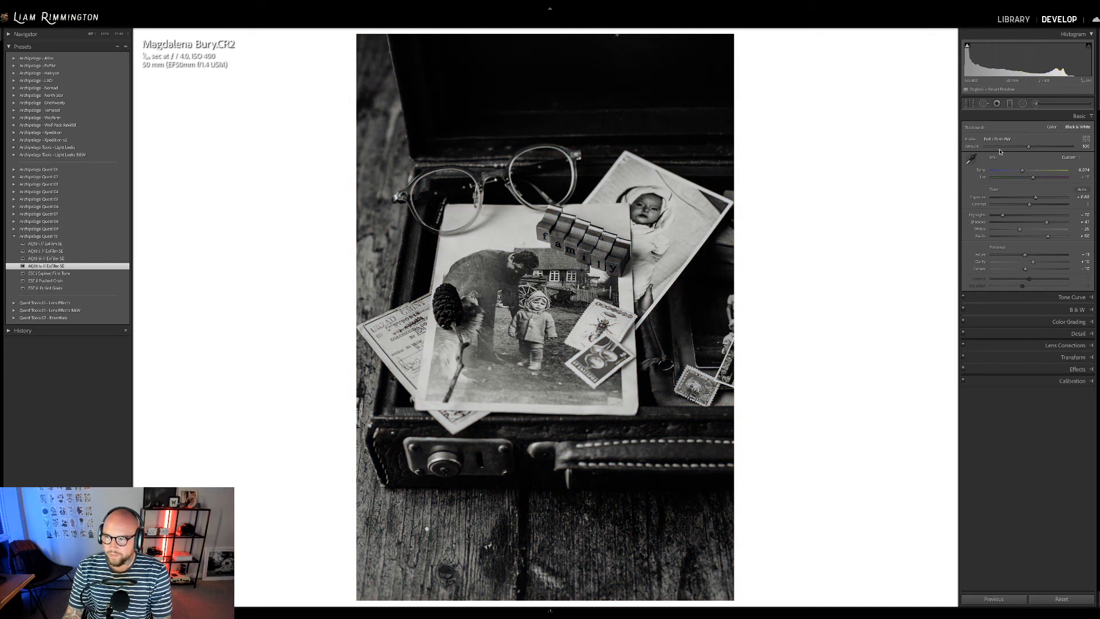
left_click_drag(1028, 146, 1072, 146)
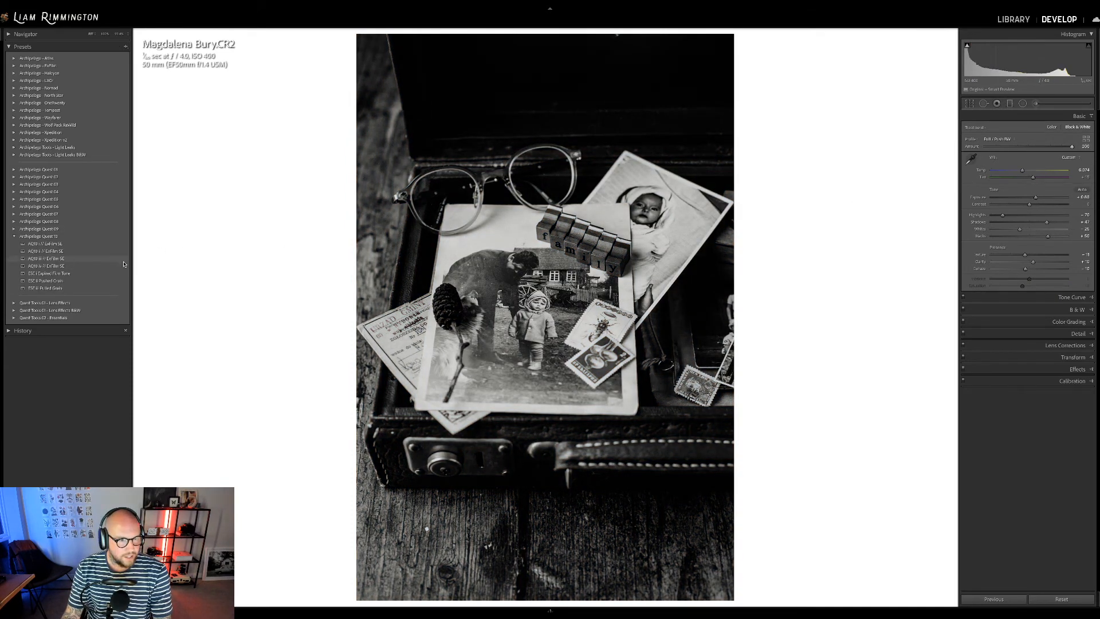
left_click(45, 280)
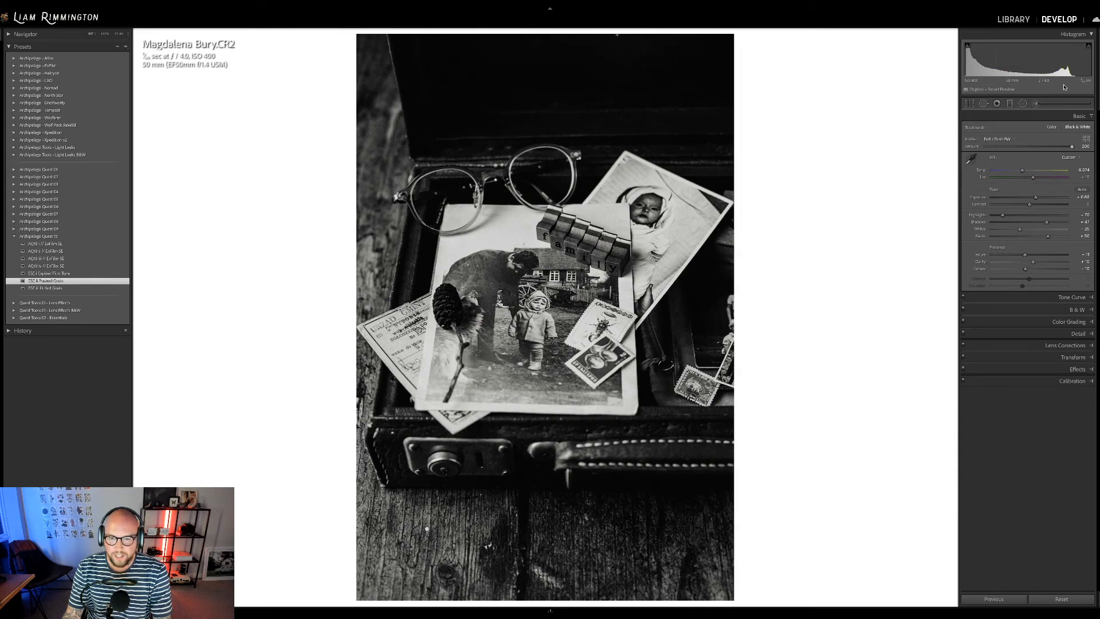
left_click_drag(1035, 197, 1036, 197)
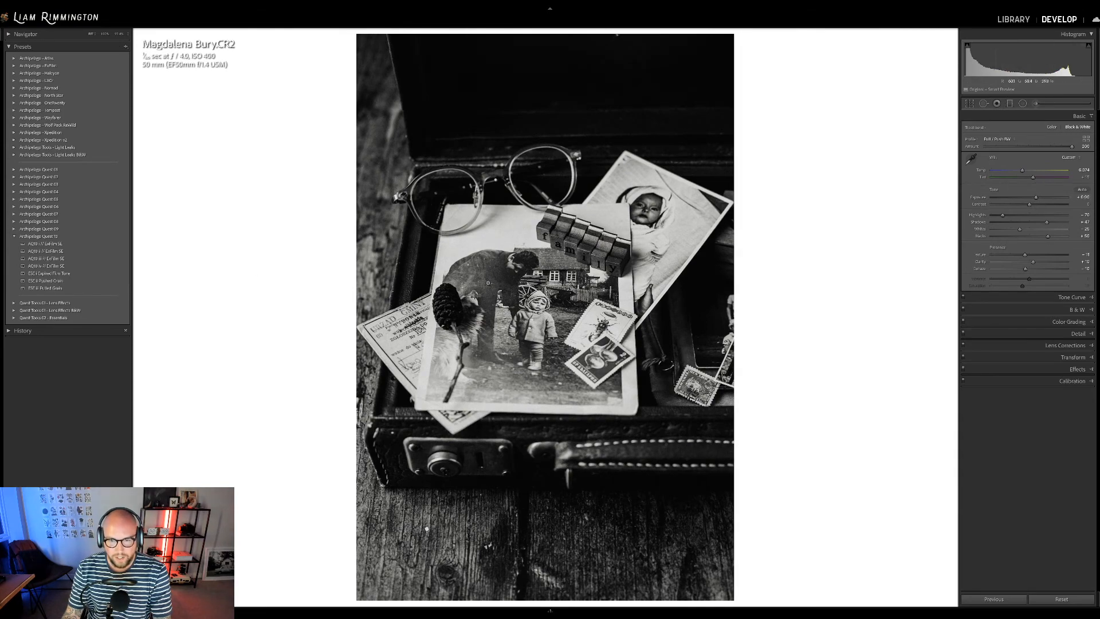
Inspect the old photographs and stamps in the suitcase photo up close, comparing before and after repeatedly, and return to full frame.
left_click(608, 284)
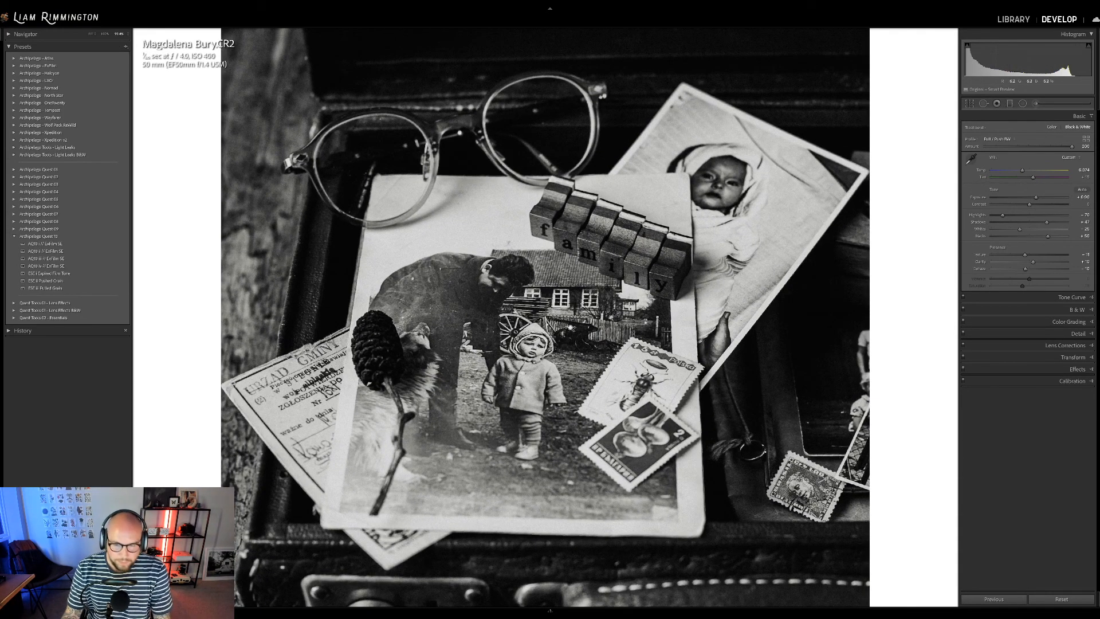
left_click_drag(576, 331, 597, 326)
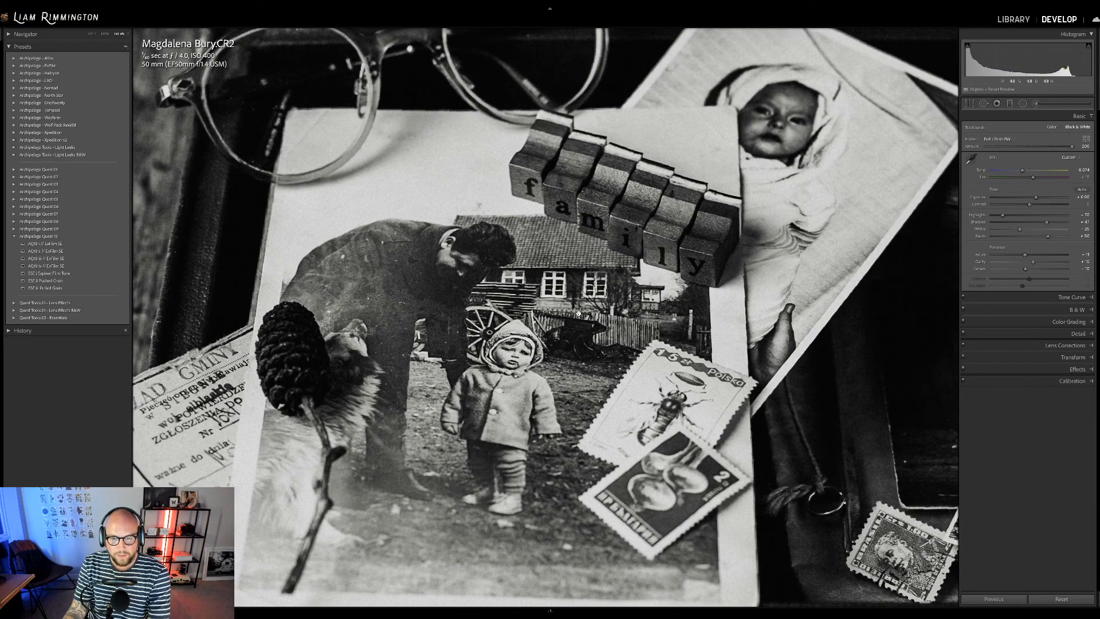
scroll(579, 313, "down", 2)
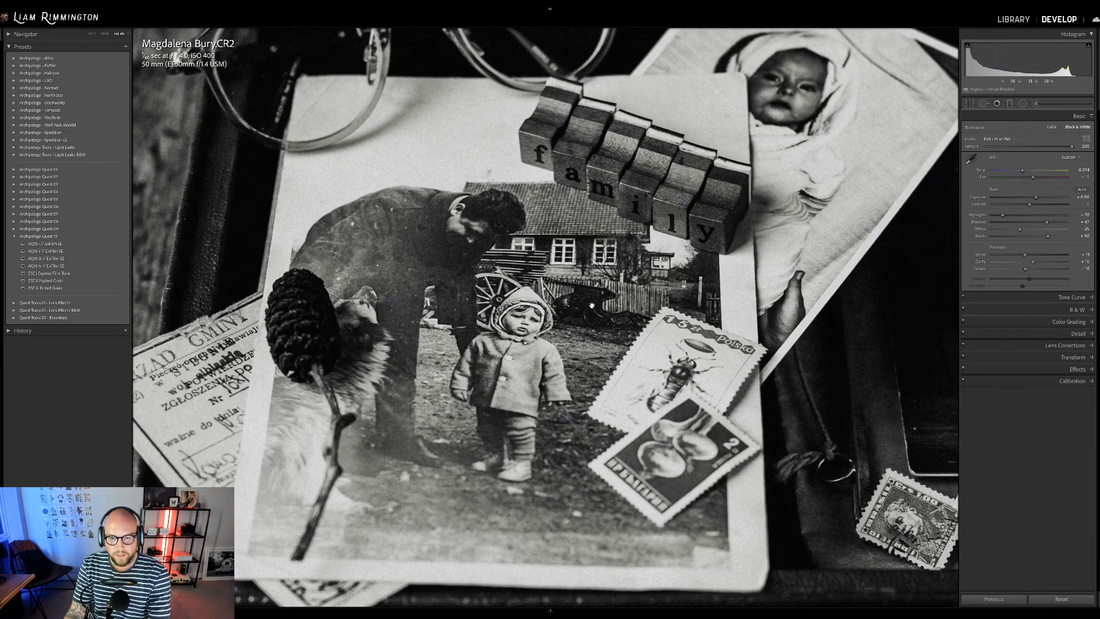
key("backslash")
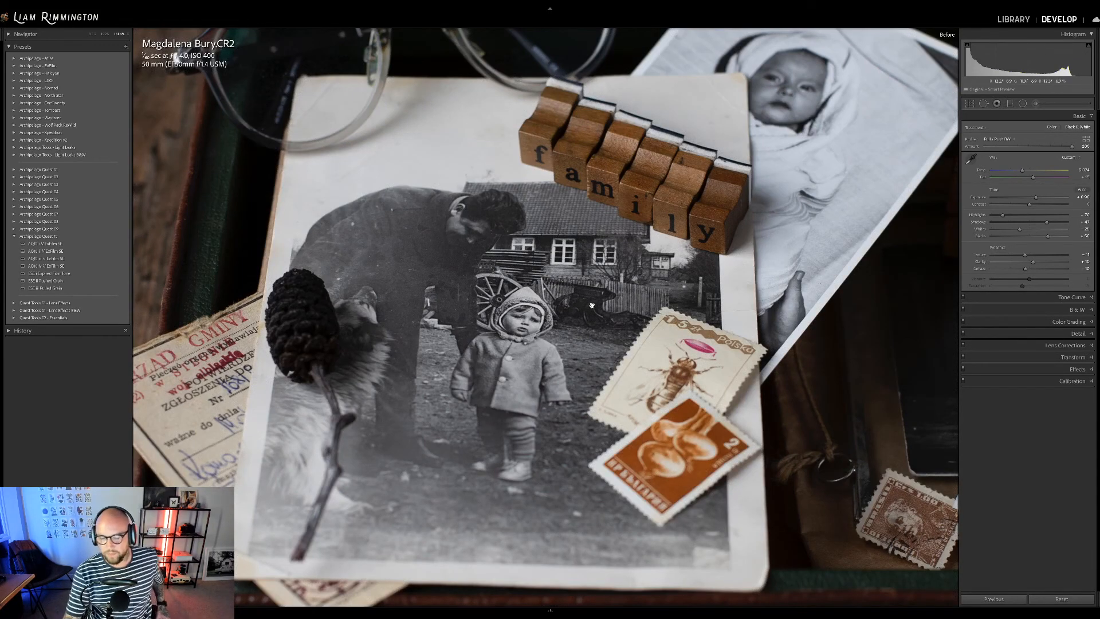
key("backslash")
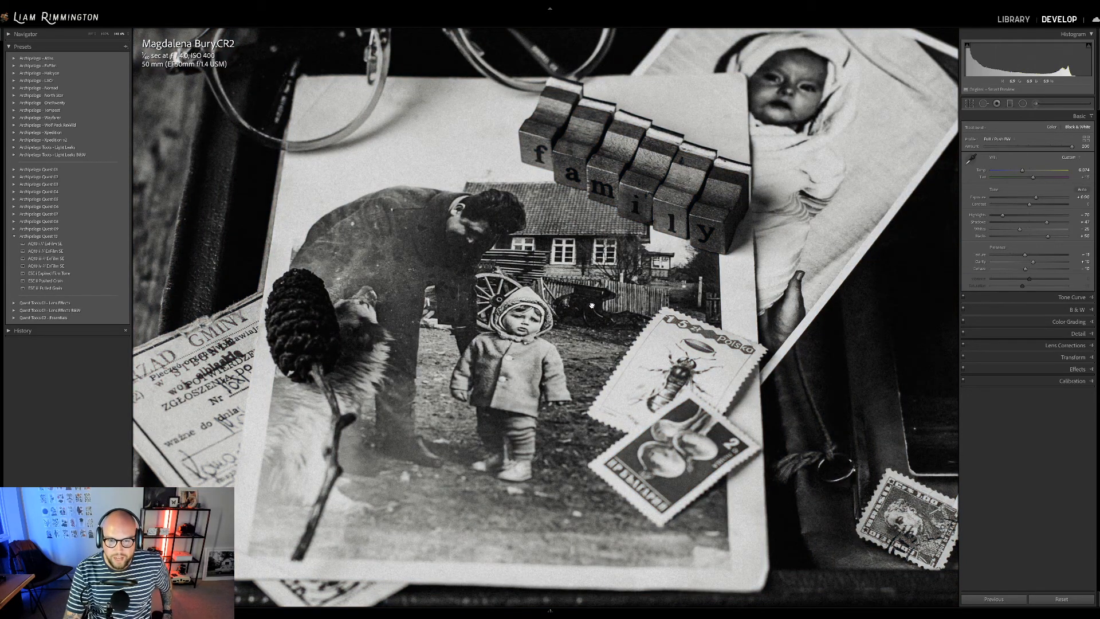
key("backslash")
key("backslash")
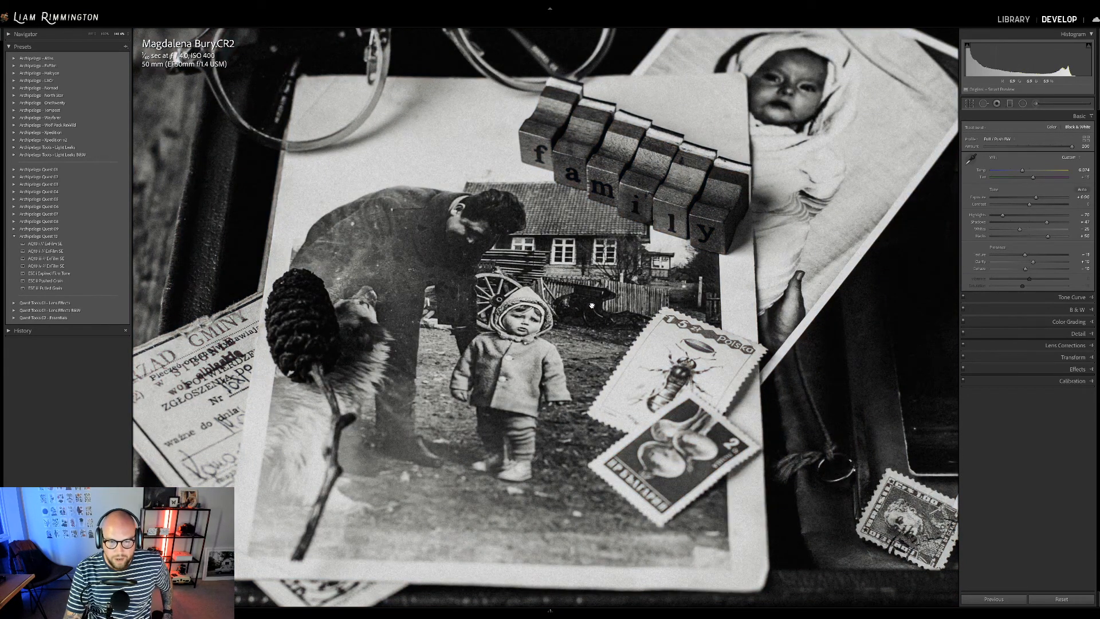
key("backslash")
key("backslash")
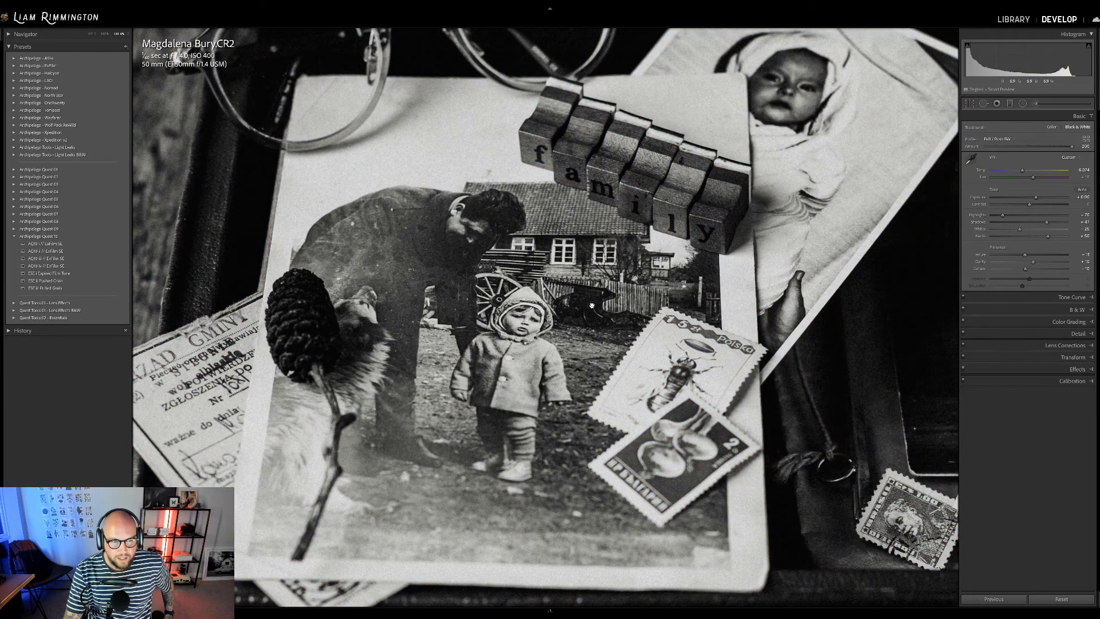
key("backslash")
key("backslash")
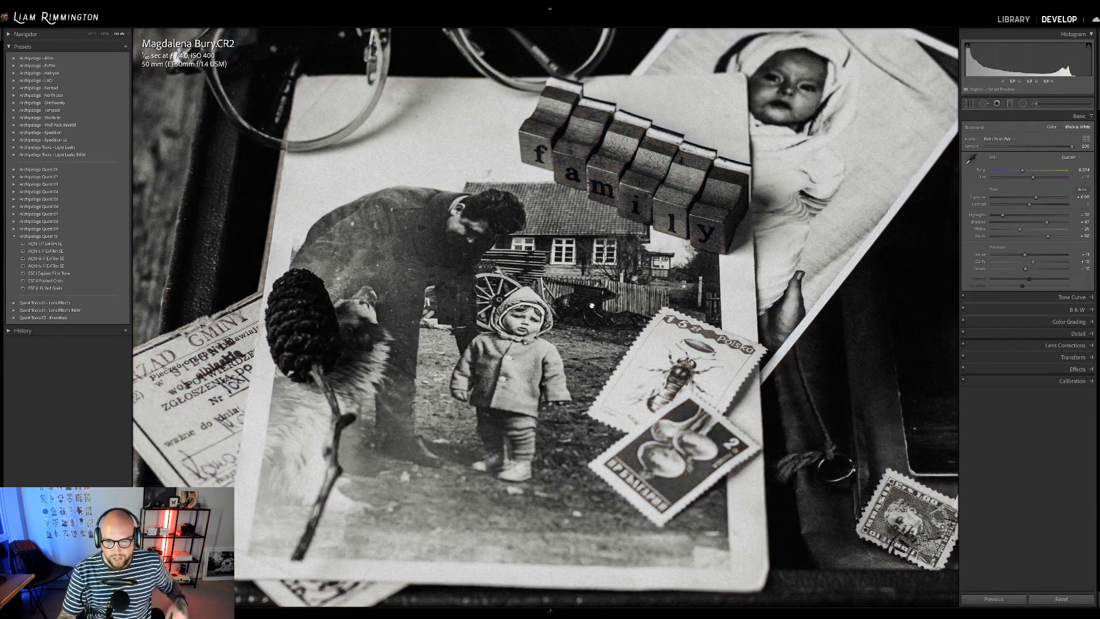
left_click(592, 305)
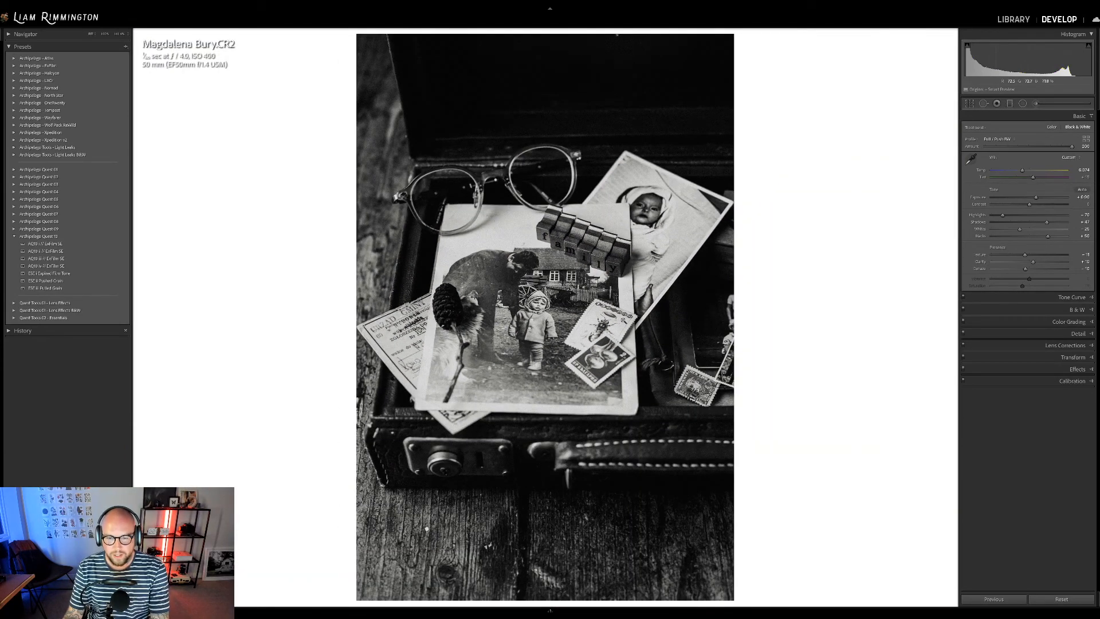
Show the suitcase and rocks photos in side-by-side before and after views, and return to the thumbnail grid.
key("y")
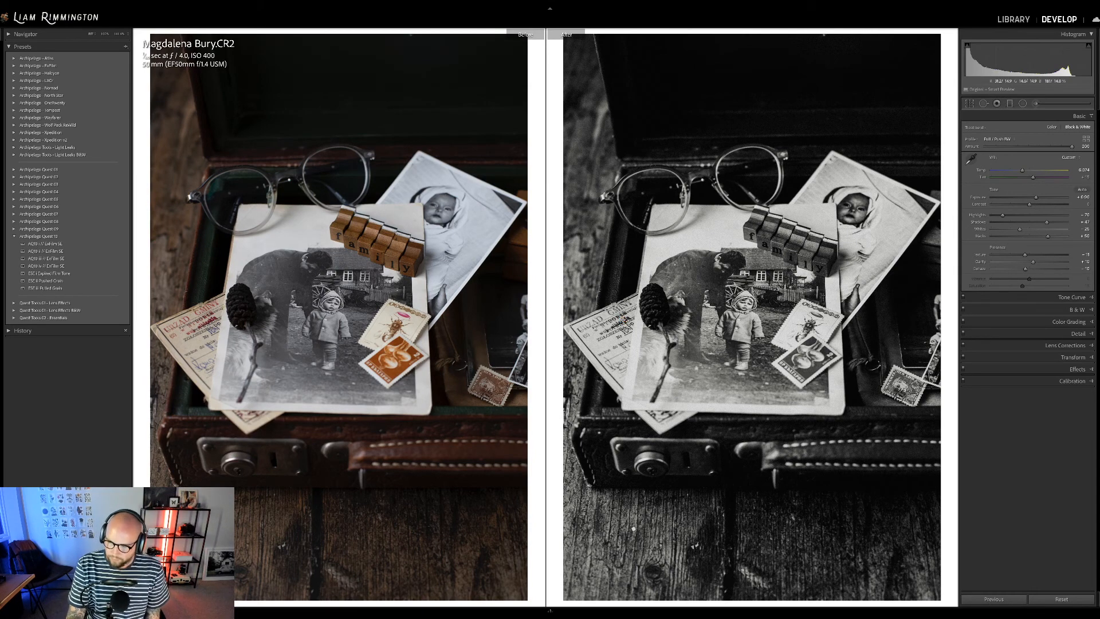
left_click(46, 288)
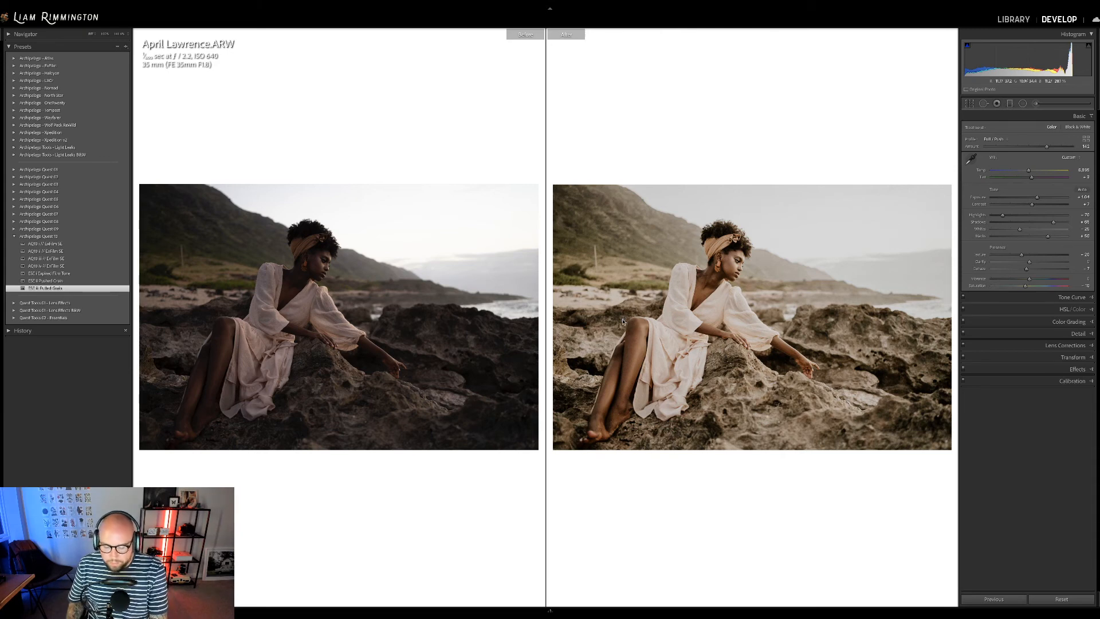
key("g")
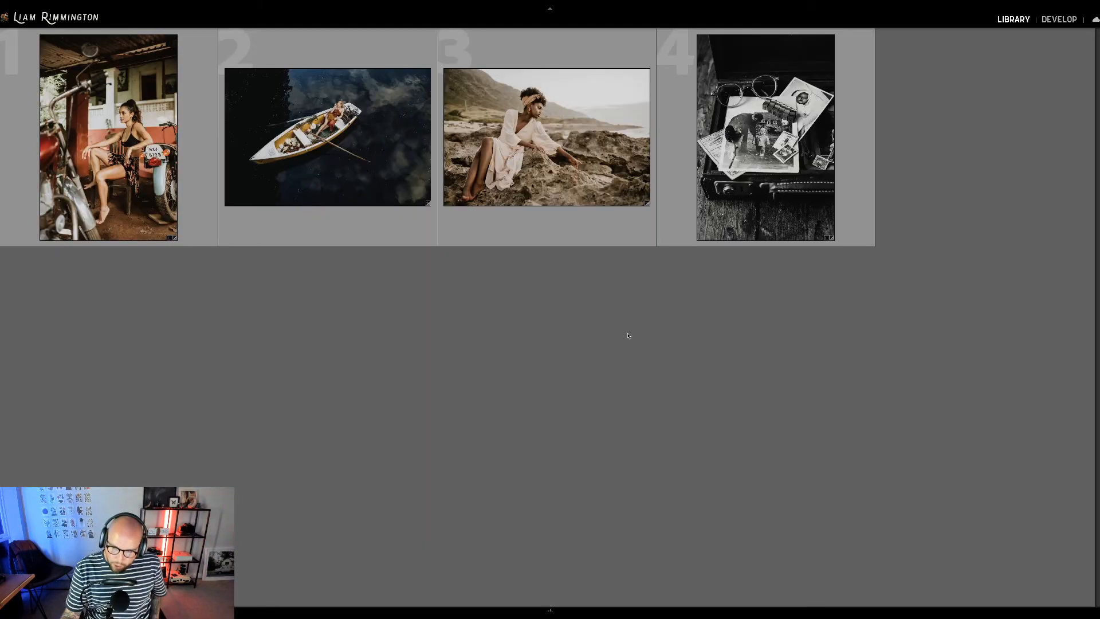